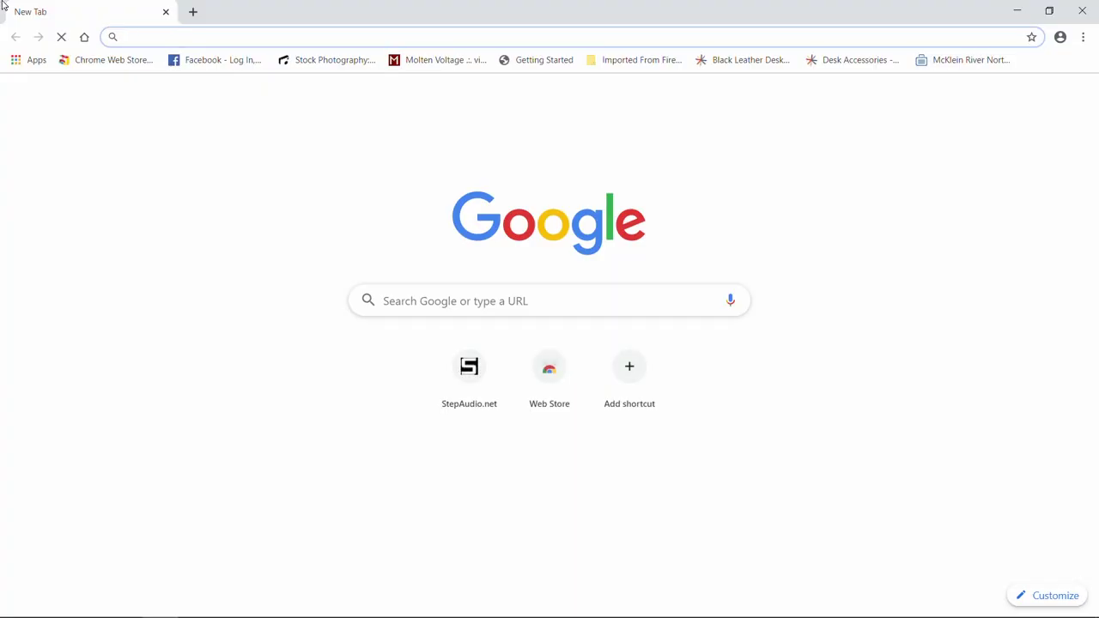
Step: Go to stepaudio.net and open the Pilot Wave Preset Programmer from the support page
{"action": "type", "text": "stepaudio.net"}
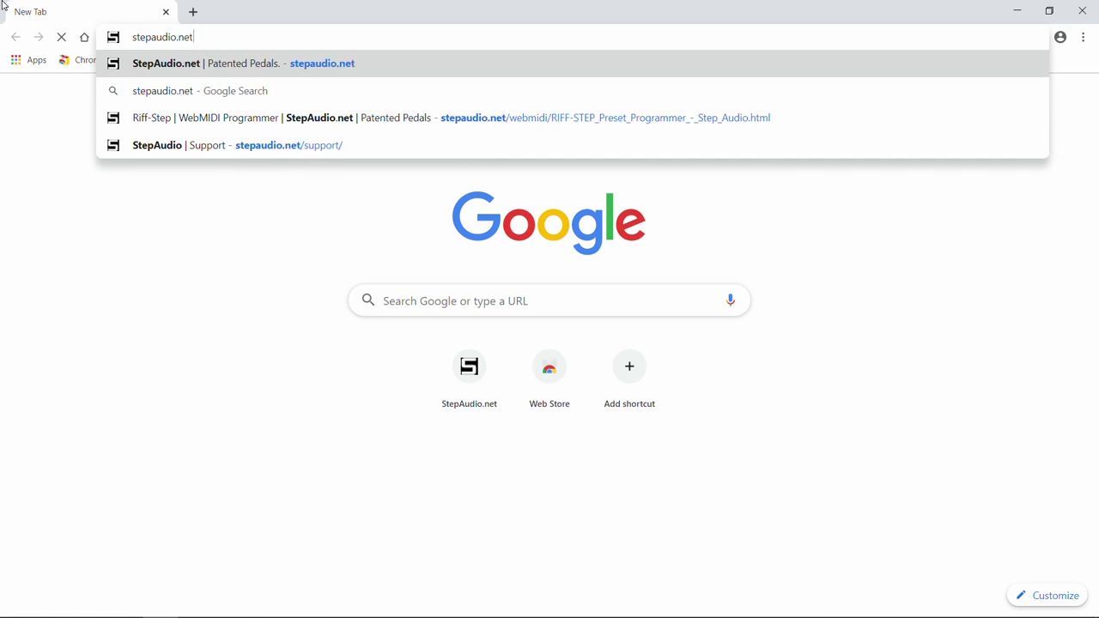
{"action": "key", "text": "Return"}
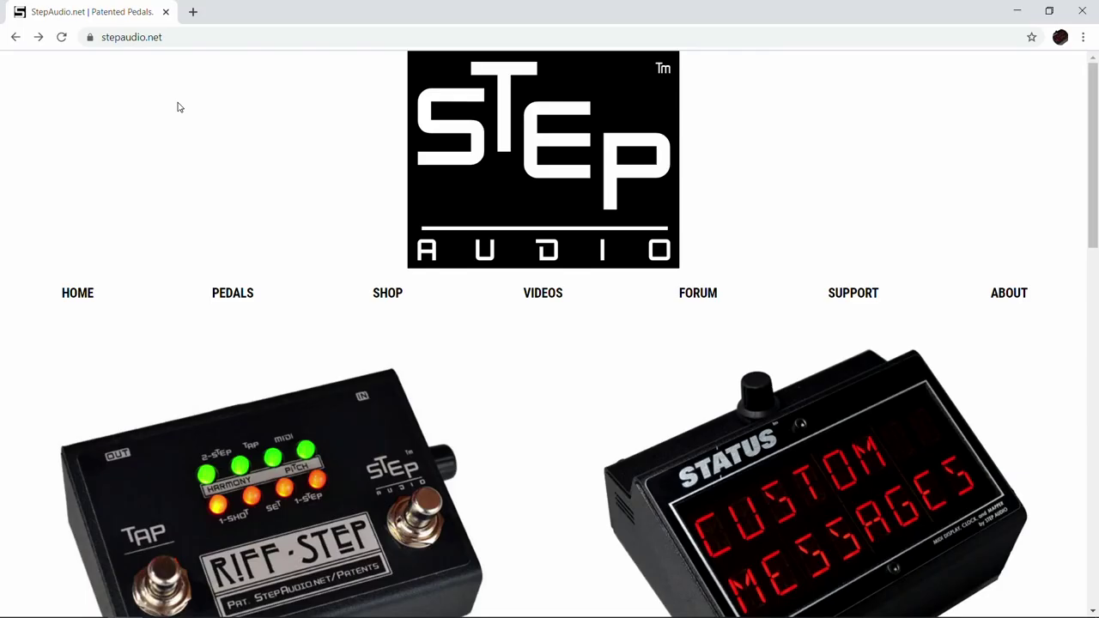
{"action": "left_click", "coordinate": [854, 293]}
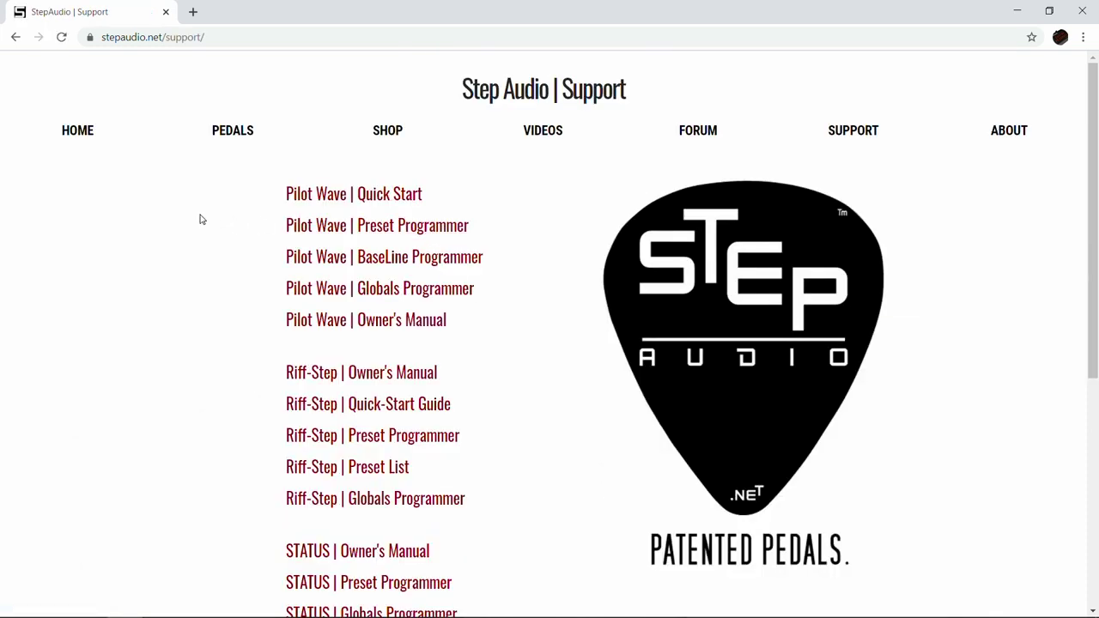
{"action": "left_click", "coordinate": [332, 227]}
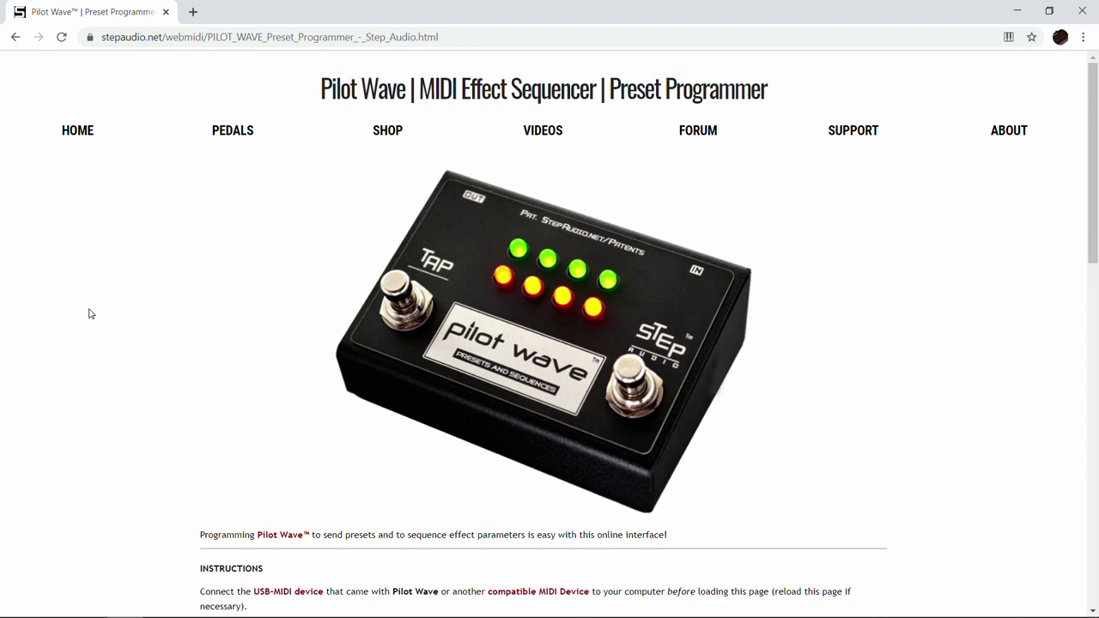
Step: Choose USB MIDI Interface as the MIDI device for the preset programmer
{"action": "scroll", "coordinate": [88, 314], "scroll_direction": "down", "scroll_amount": 4}
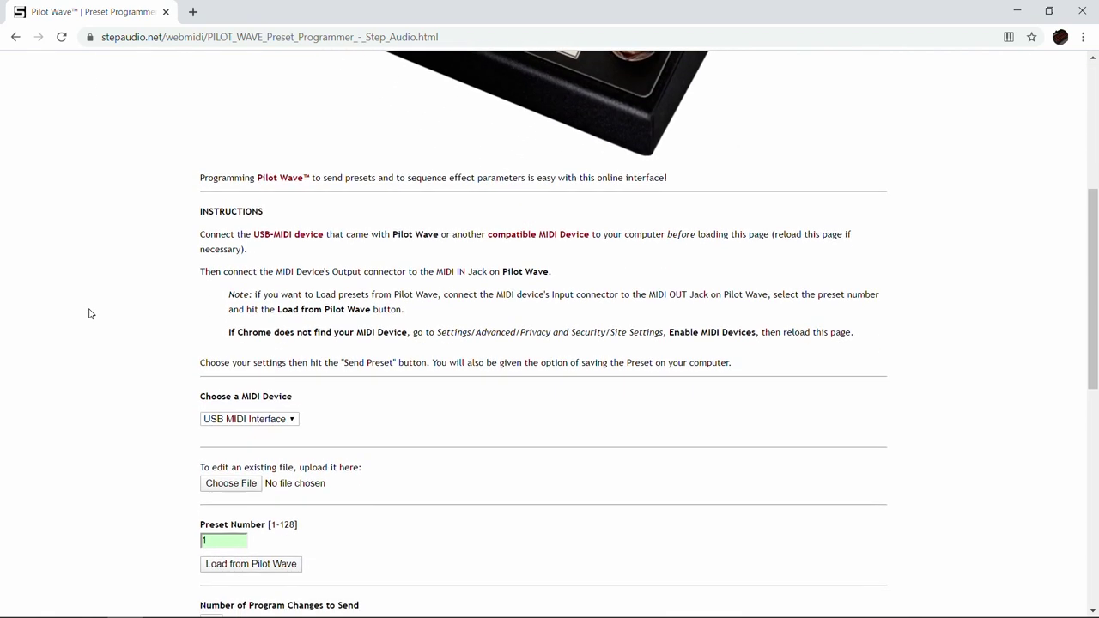
{"action": "scroll", "coordinate": [89, 314], "scroll_direction": "down", "scroll_amount": 2}
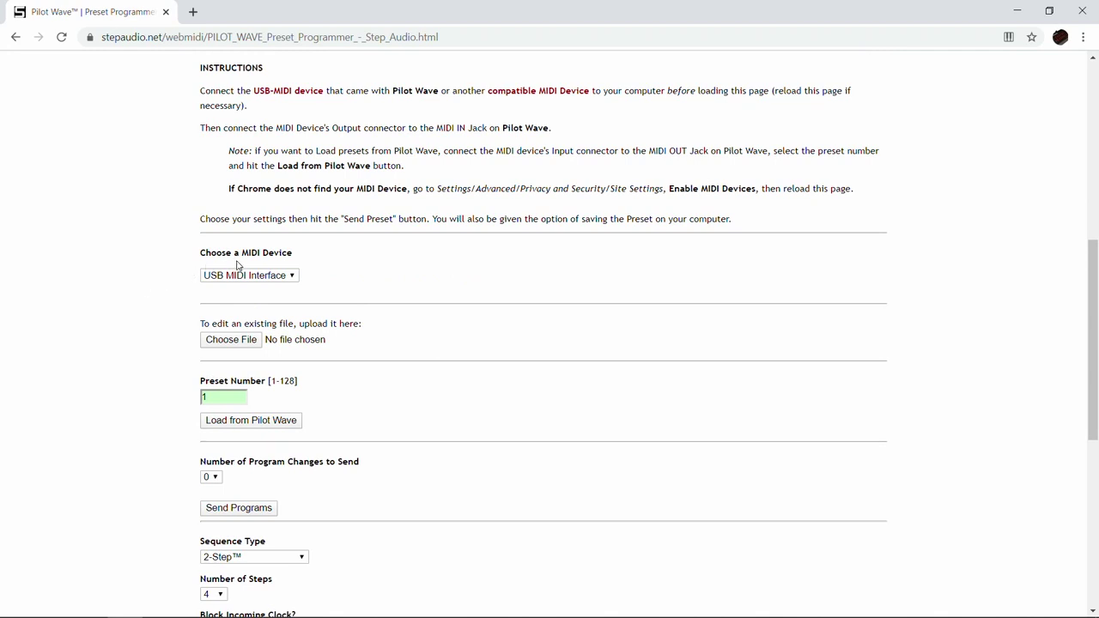
{"action": "left_click", "coordinate": [262, 275]}
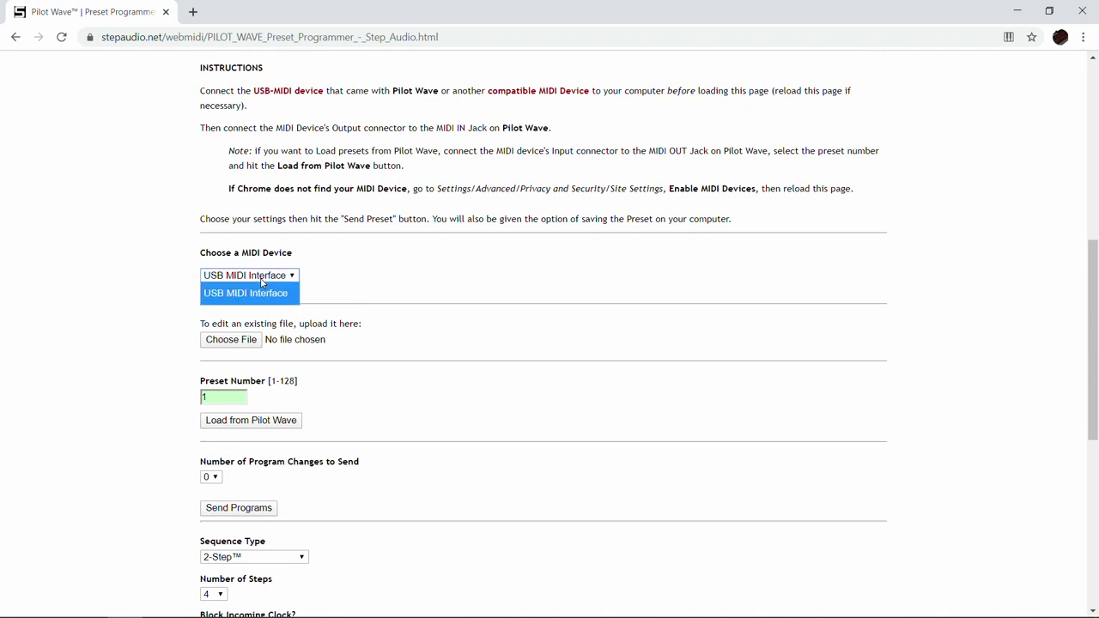
{"action": "left_click", "coordinate": [261, 281]}
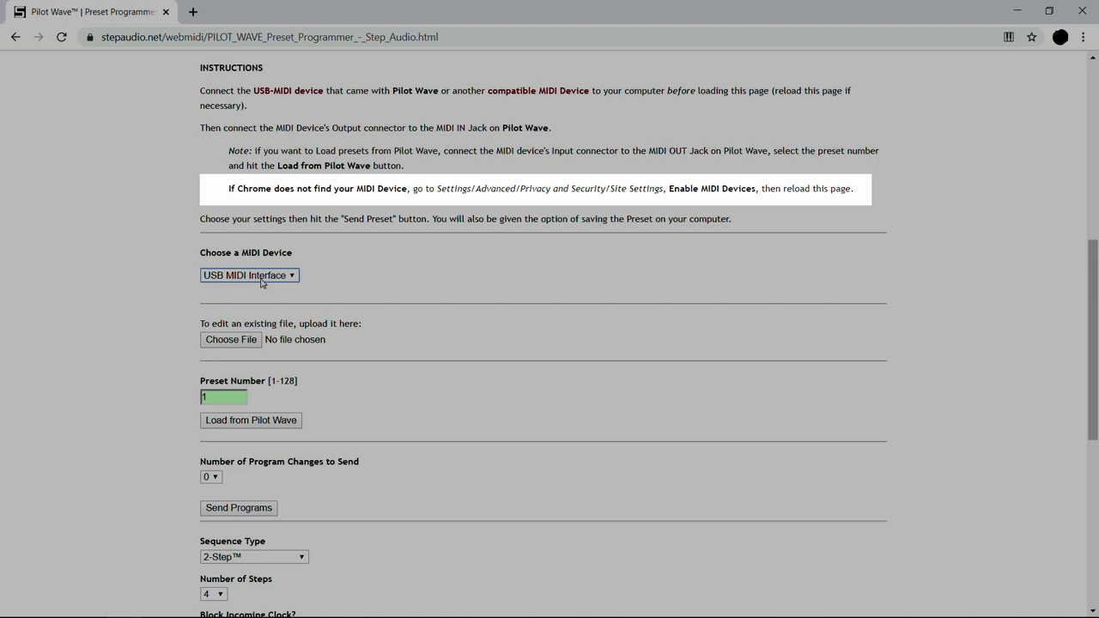
Step: Try stepping the preset number up and return it to 1
{"action": "scroll", "coordinate": [174, 275], "scroll_direction": "down", "scroll_amount": 2}
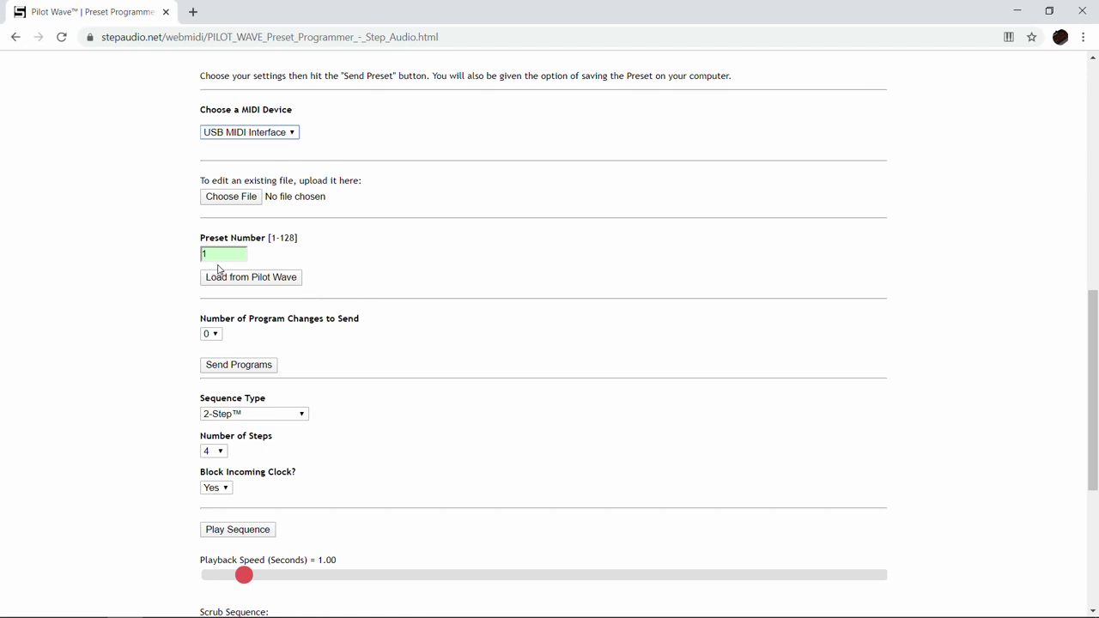
{"action": "left_click", "coordinate": [242, 253]}
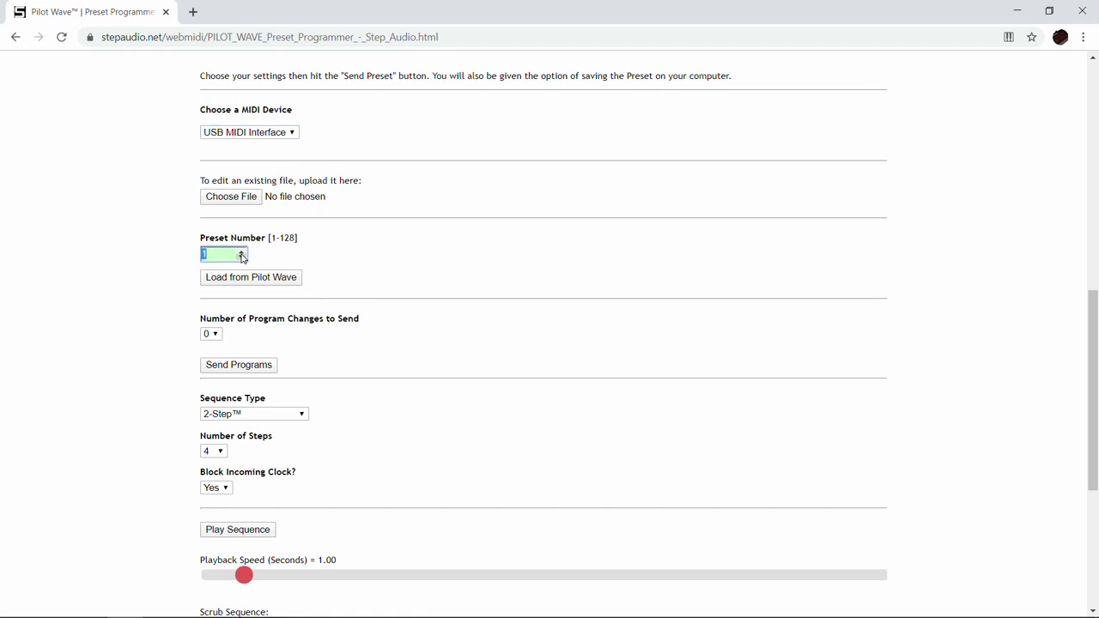
{"action": "left_click", "coordinate": [242, 253]}
{"action": "left_click", "coordinate": [242, 253]}
{"action": "left_click", "coordinate": [242, 253]}
{"action": "left_click", "coordinate": [242, 257]}
{"action": "left_click", "coordinate": [242, 258]}
Step: Set the number of program changes to send to 3
{"action": "scroll", "coordinate": [128, 272], "scroll_direction": "down", "scroll_amount": 1}
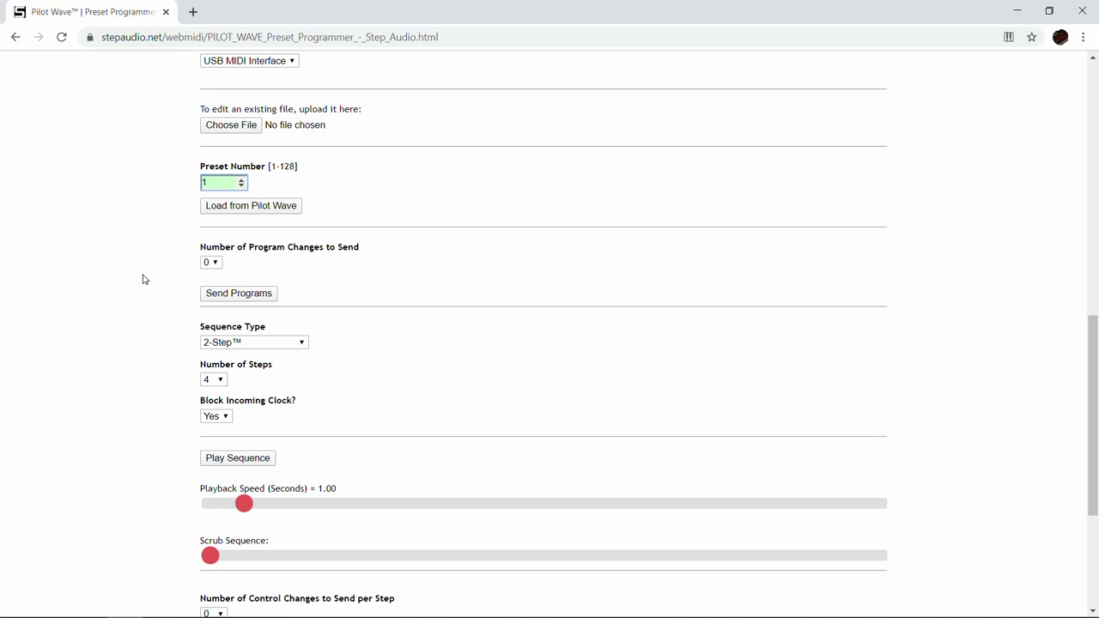
{"action": "left_click", "coordinate": [215, 263]}
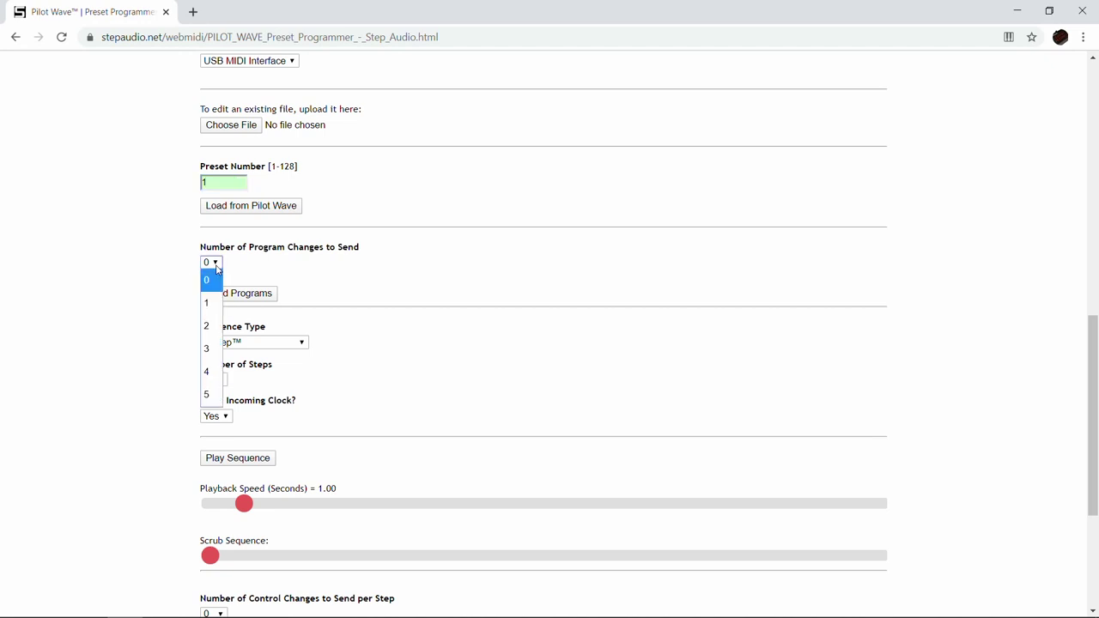
{"action": "left_click", "coordinate": [211, 356]}
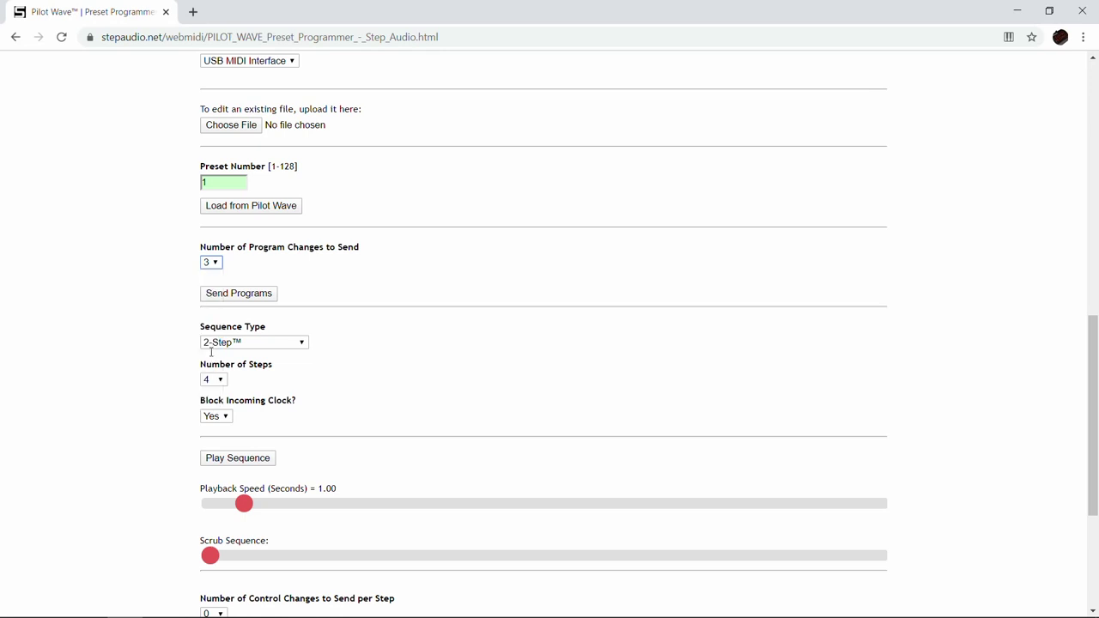
Step: Label the first device "Hedra | Channel 5 | Preset 4" and set its channel to 5 and program number to 4
{"action": "scroll", "coordinate": [159, 265], "scroll_direction": "down", "scroll_amount": 2}
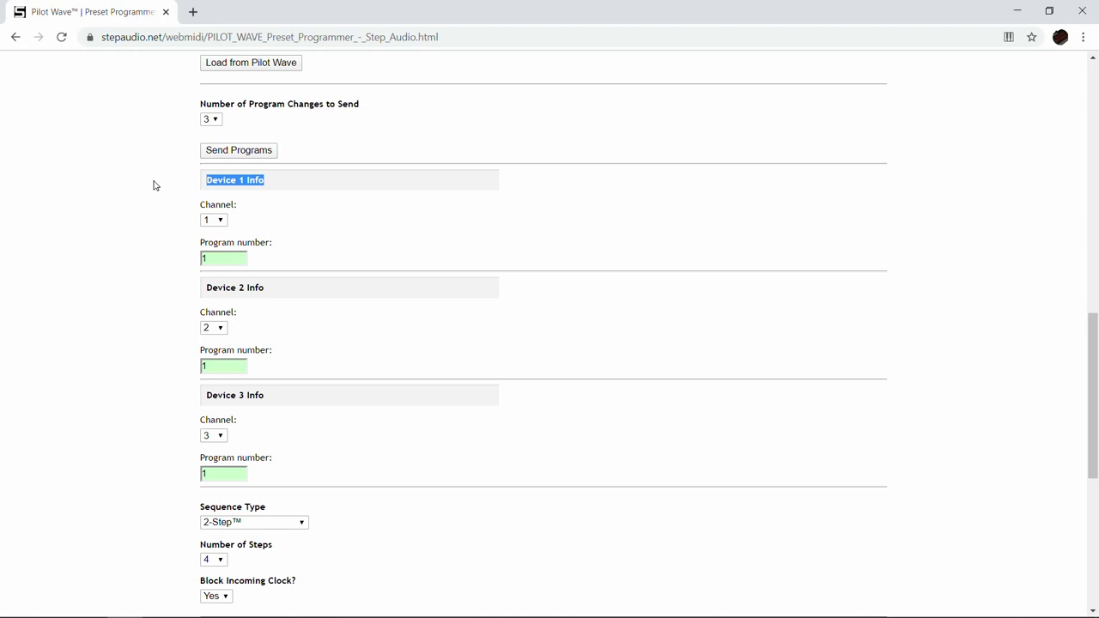
{"action": "type", "text": "Hedra | Channel "}
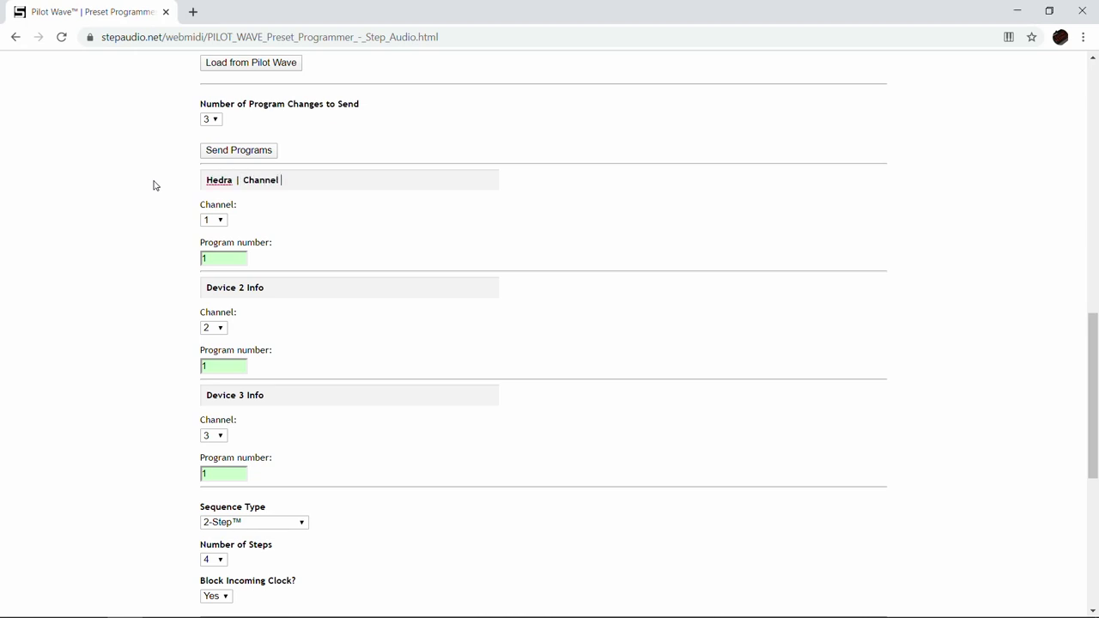
{"action": "type", "text": "5 | Preset 4"}
{"action": "left_click", "coordinate": [217, 220]}
{"action": "left_click", "coordinate": [220, 326]}
{"action": "left_click", "coordinate": [242, 258]}
{"action": "left_click", "coordinate": [241, 258]}
{"action": "left_click", "coordinate": [243, 258]}
{"action": "left_click", "coordinate": [242, 257]}
{"action": "double_click", "coordinate": [242, 266]}
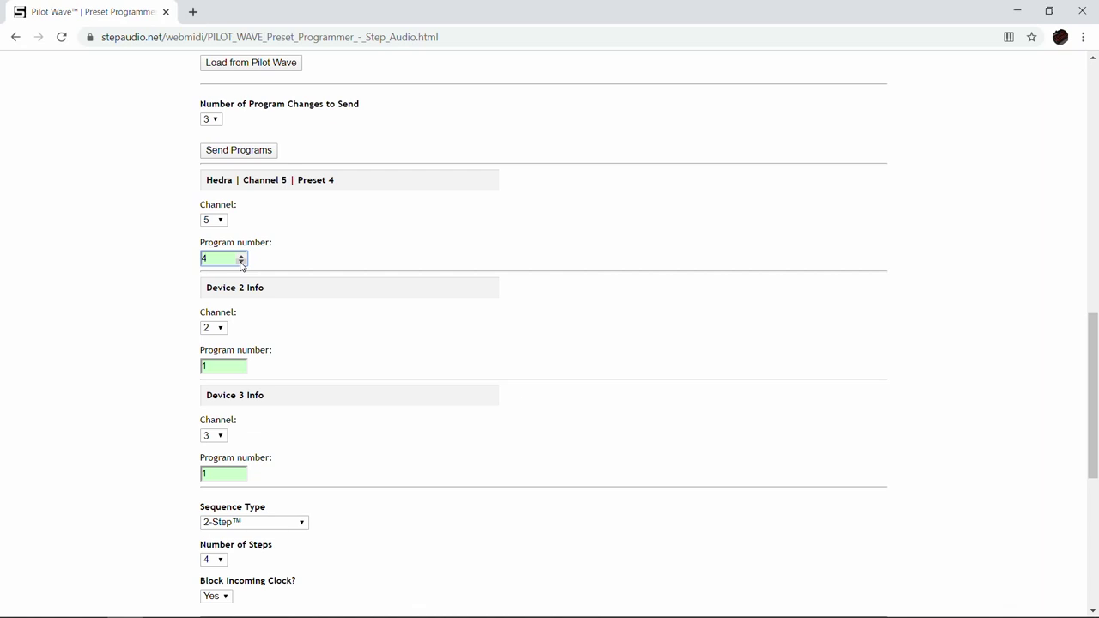
Step: Label the second device "Riverside | Channel 3 | Preset 4" and set its channel to 3 and program number to 4
{"action": "left_click_drag", "start_coordinate": [305, 289], "coordinate": [182, 293]}
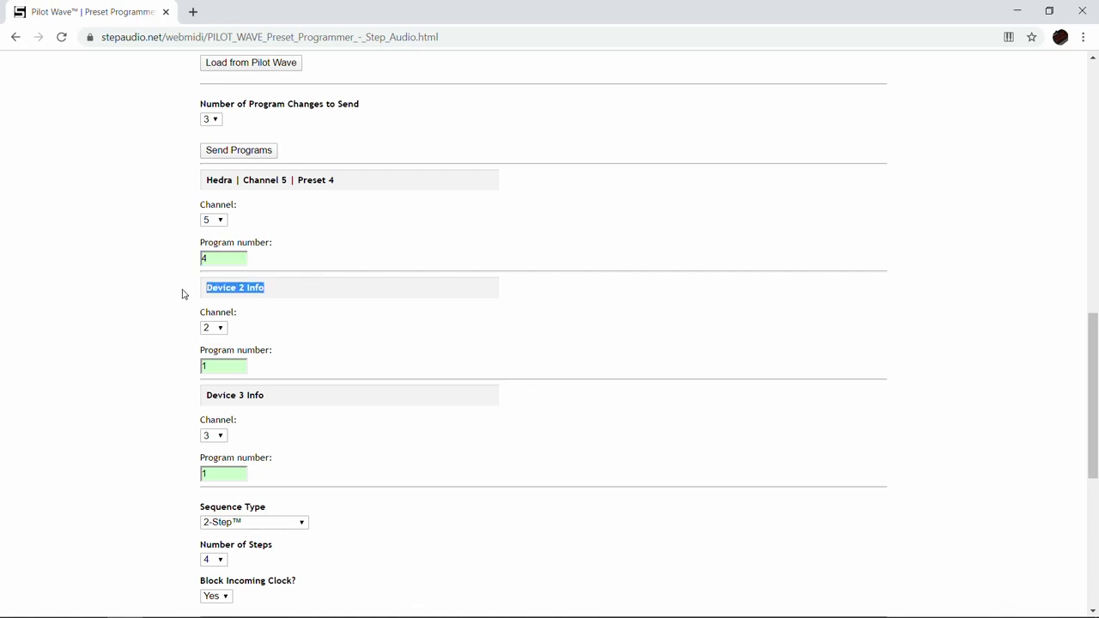
{"action": "type", "text": "Riverside"}
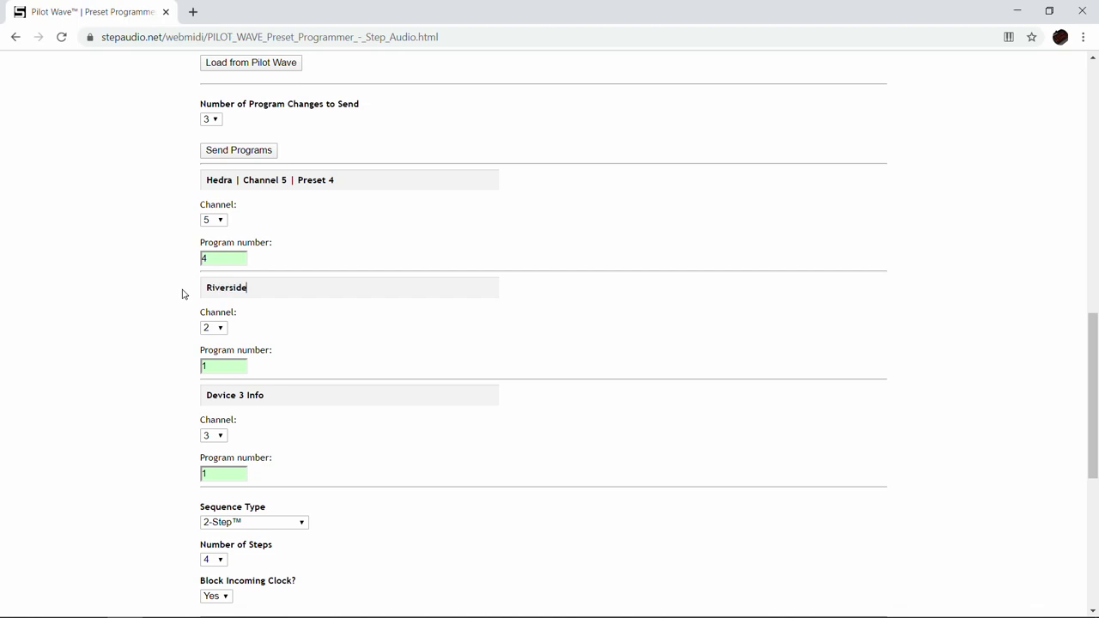
{"action": "type", "text": " | Channel 3 | Preset 4"}
{"action": "left_click", "coordinate": [215, 328]}
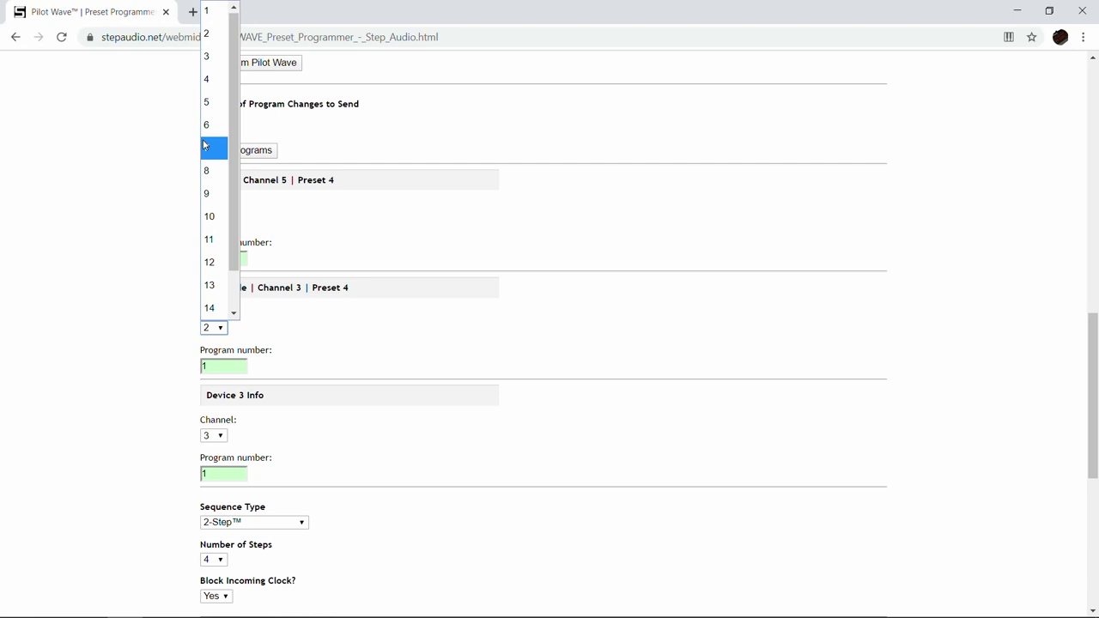
{"action": "left_click", "coordinate": [208, 59]}
{"action": "left_click", "coordinate": [242, 364]}
{"action": "left_click", "coordinate": [242, 364]}
{"action": "left_click", "coordinate": [242, 364]}
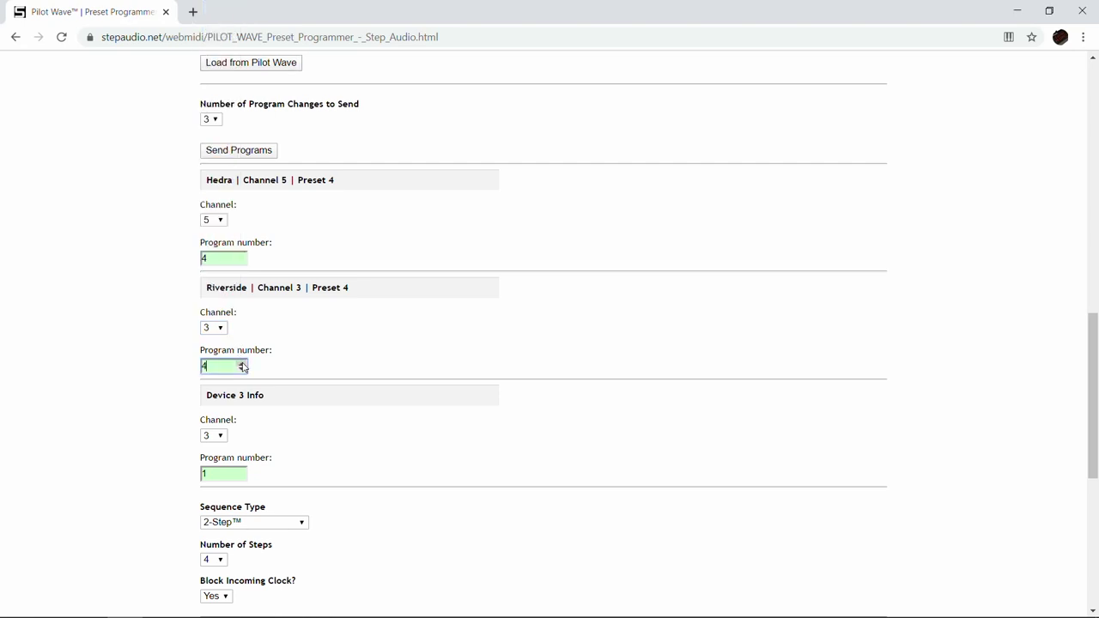
{"action": "left_click", "coordinate": [242, 370]}
{"action": "left_click", "coordinate": [241, 370]}
{"action": "left_click", "coordinate": [241, 364]}
{"action": "left_click", "coordinate": [241, 364]}
{"action": "left_click", "coordinate": [241, 364]}
Step: Label the third device "Wombtone | Channel 6 | Preset 4" and set its channel to 6 and program number to 4
{"action": "left_click_drag", "start_coordinate": [282, 388], "coordinate": [176, 412]}
{"action": "type", "text": "Wombtone"}
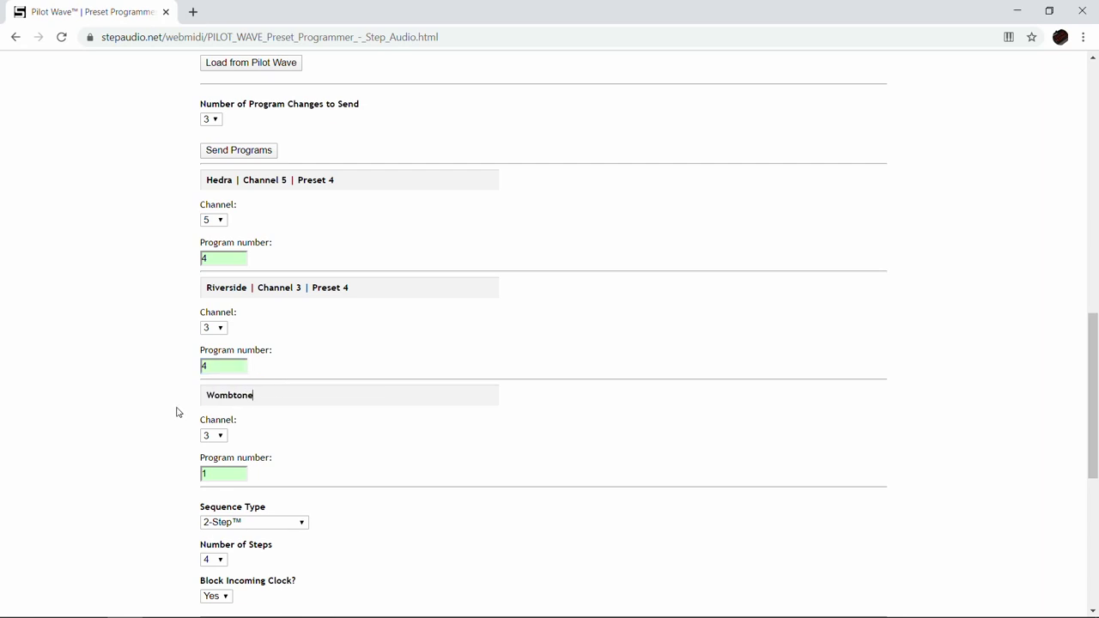
{"action": "type", "text": " | Channel 6 | Preset 4"}
{"action": "left_click", "coordinate": [213, 435]}
{"action": "left_click", "coordinate": [214, 189]}
{"action": "left_click", "coordinate": [241, 471]}
{"action": "left_click", "coordinate": [241, 471]}
{"action": "left_click", "coordinate": [242, 470]}
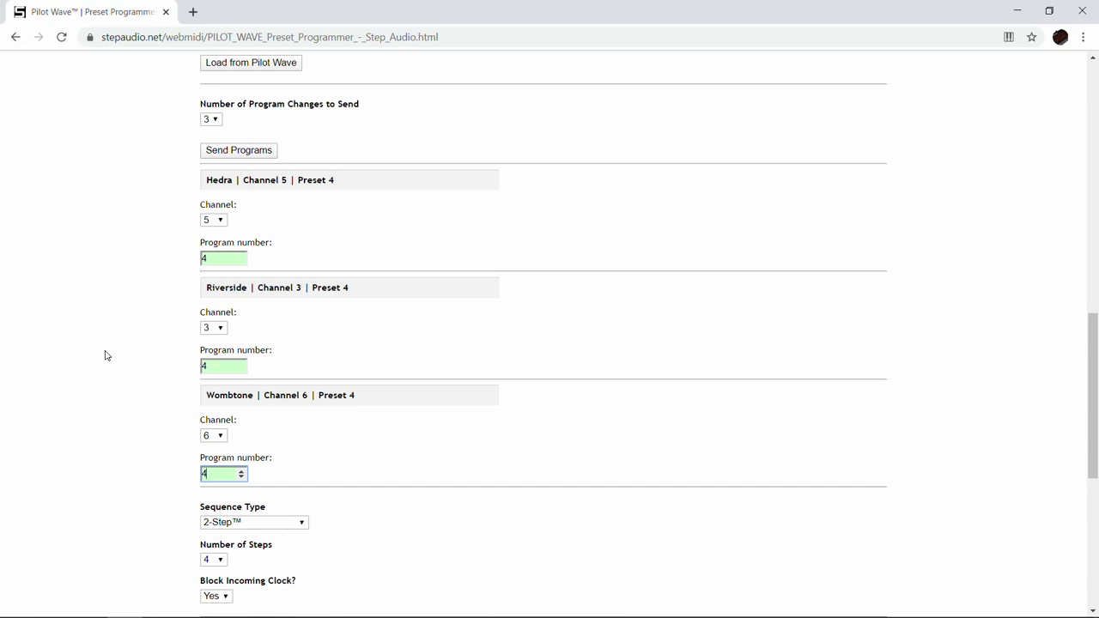
Step: Set the sequence type to Tap Tempo with 4 steps over 2 sequence measures
{"action": "scroll", "coordinate": [104, 356], "scroll_direction": "down", "scroll_amount": 3}
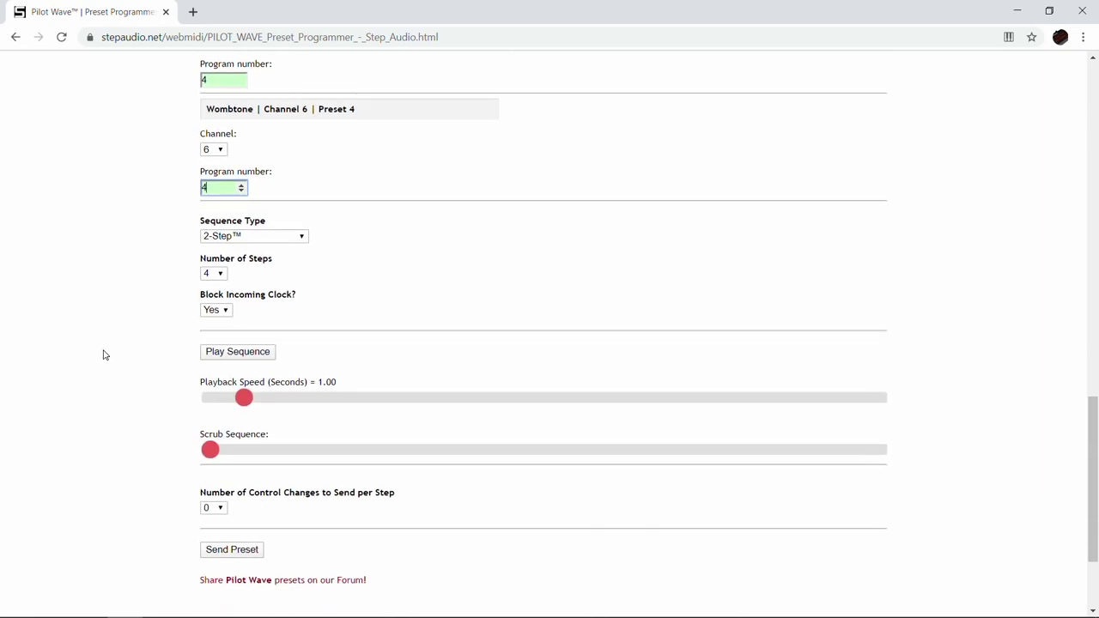
{"action": "scroll", "coordinate": [106, 349], "scroll_direction": "down", "scroll_amount": 1}
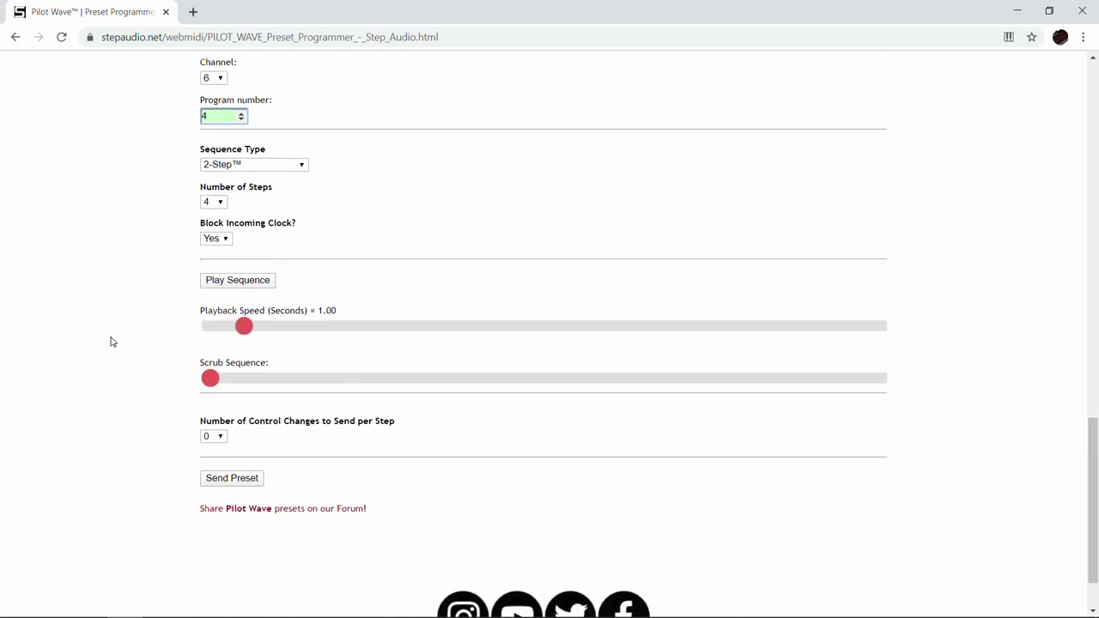
{"action": "left_click", "coordinate": [251, 166]}
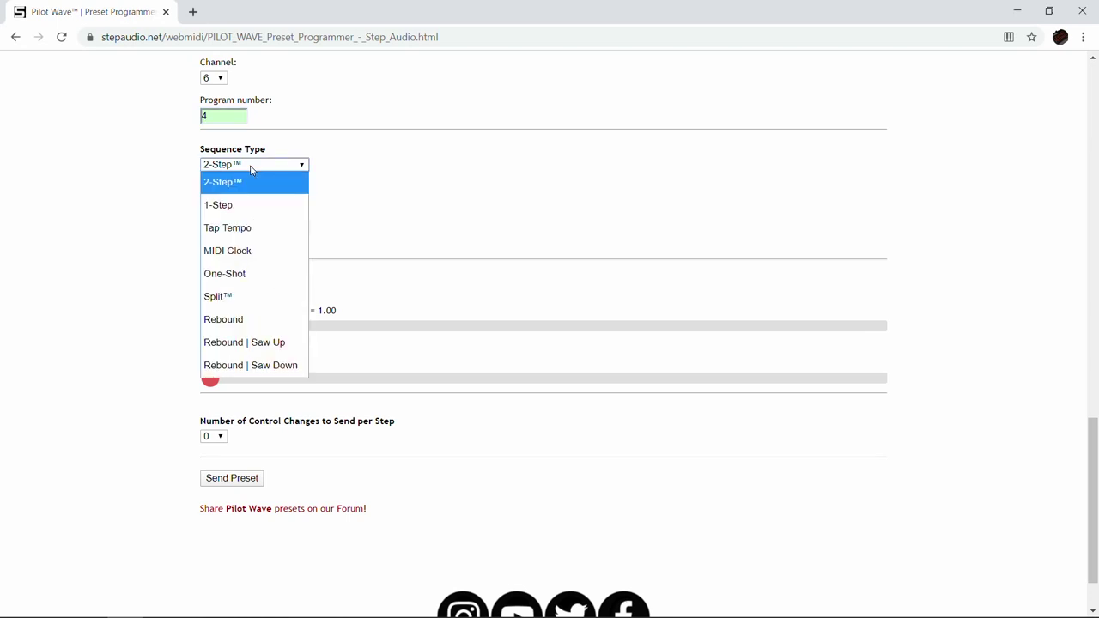
{"action": "left_click", "coordinate": [246, 226]}
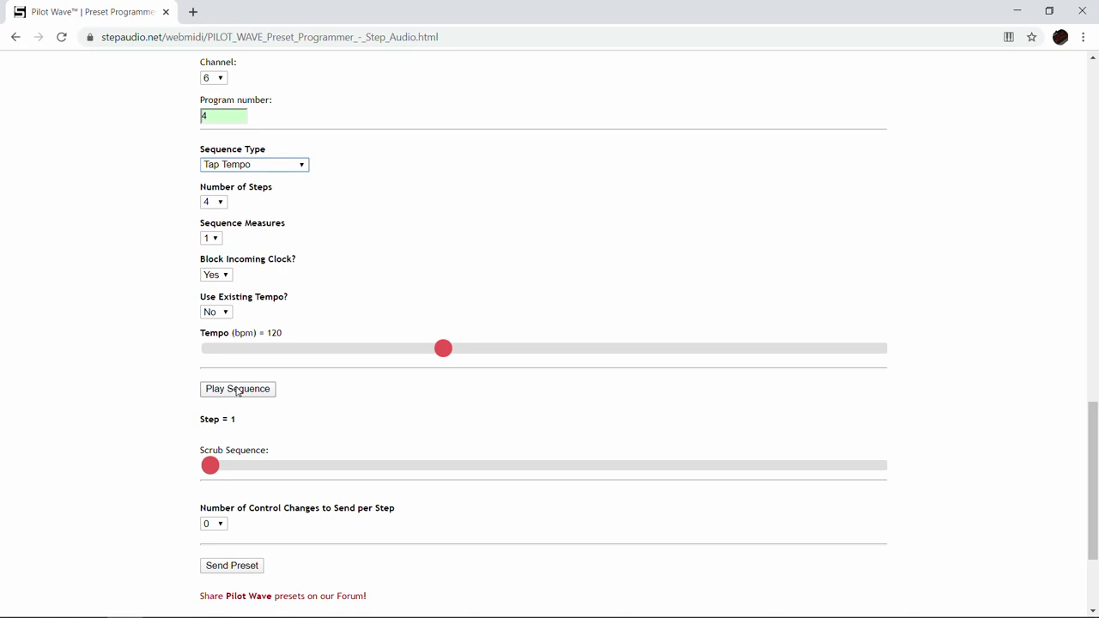
{"action": "left_click", "coordinate": [213, 204]}
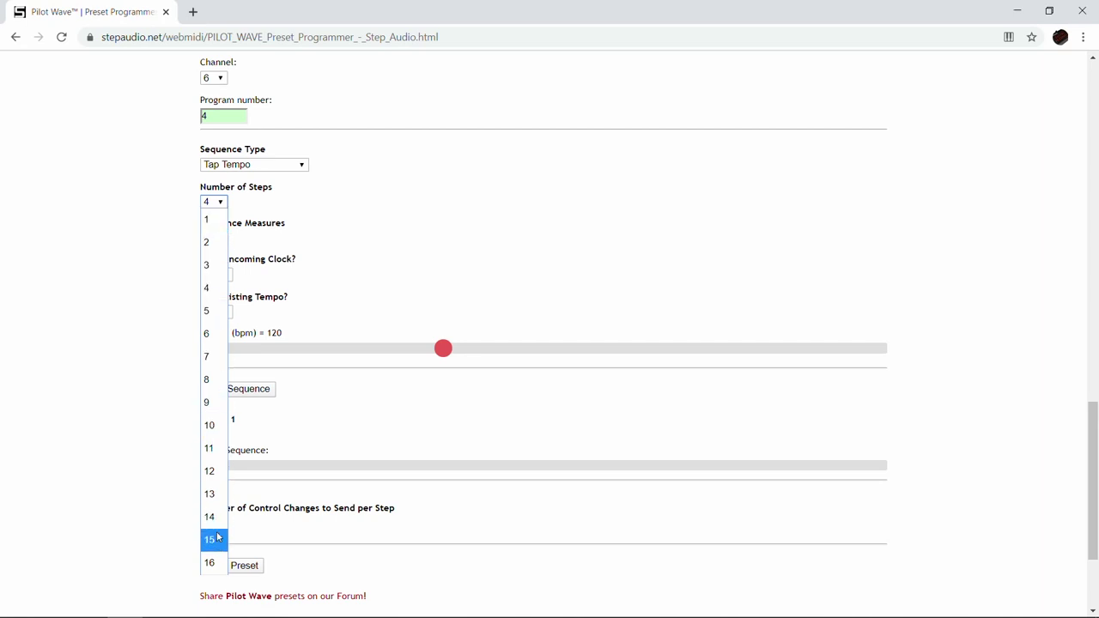
{"action": "left_click", "coordinate": [207, 290]}
{"action": "left_click", "coordinate": [211, 239]}
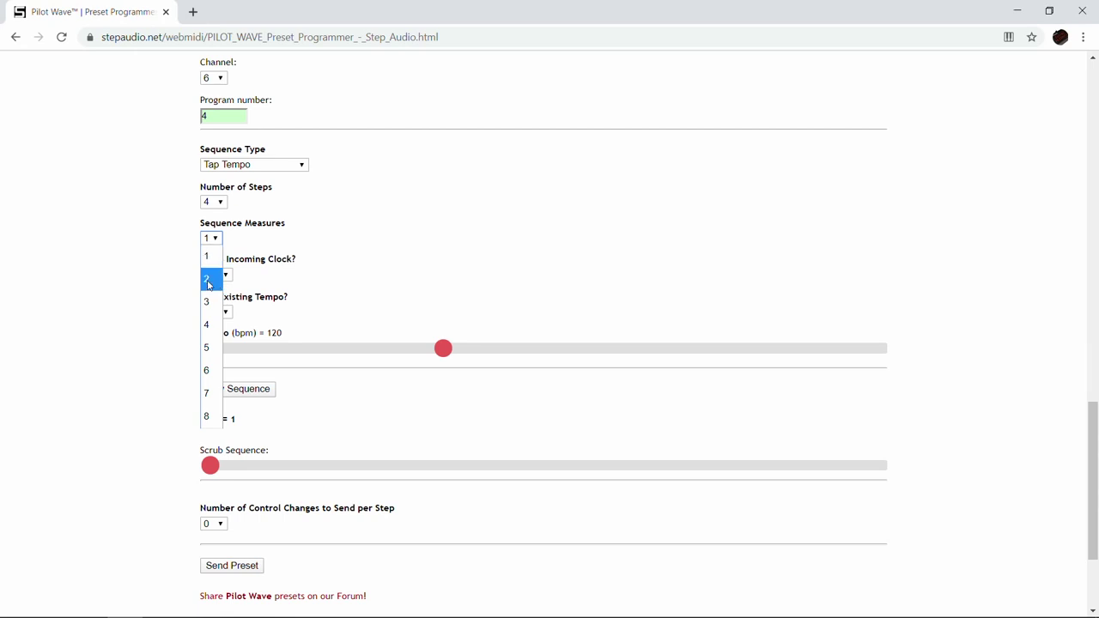
{"action": "left_click", "coordinate": [208, 281]}
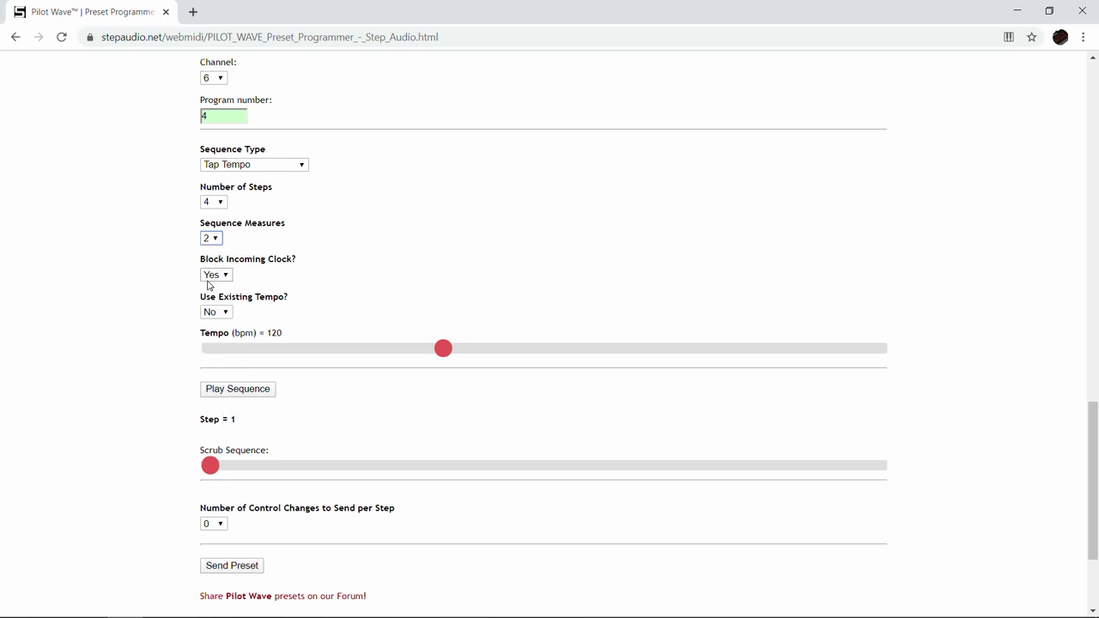
Step: Check the Block Incoming Clock choices, and try Use Existing Tempo set to Yes before returning it to No
{"action": "left_click", "coordinate": [227, 276]}
{"action": "left_click", "coordinate": [224, 314]}
{"action": "left_click", "coordinate": [225, 313]}
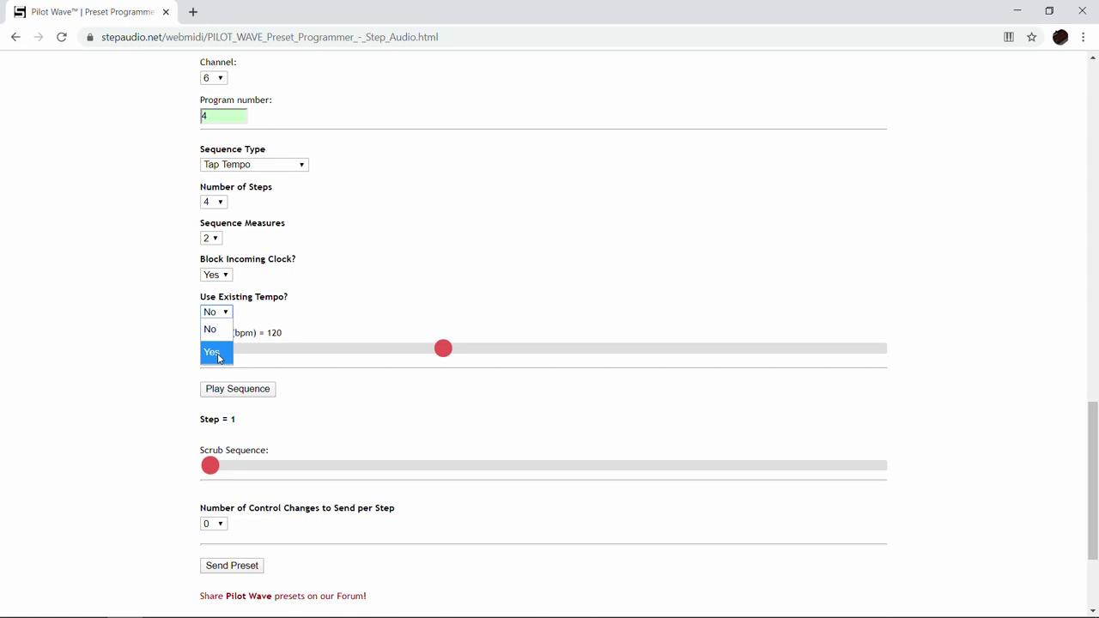
{"action": "left_click", "coordinate": [218, 355]}
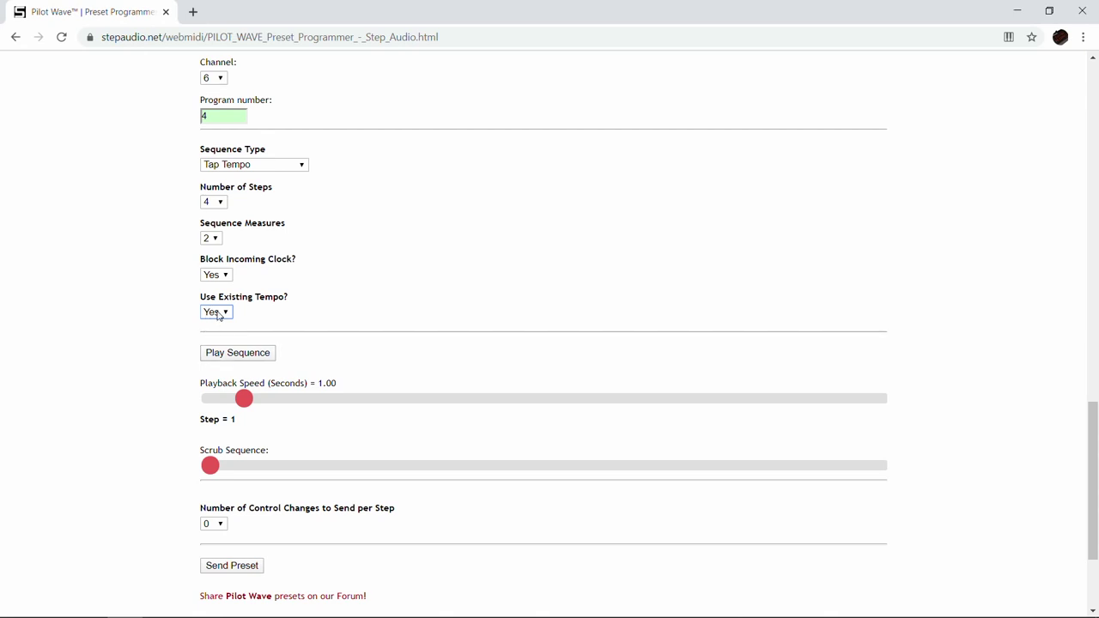
{"action": "left_click", "coordinate": [217, 315]}
{"action": "left_click", "coordinate": [217, 328]}
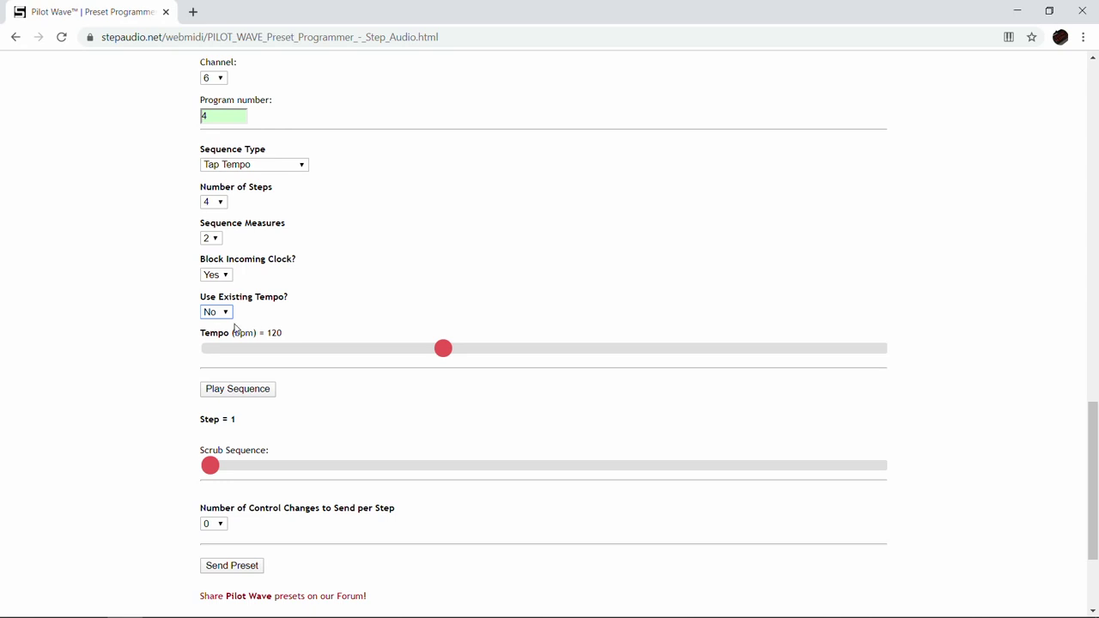
Step: Set the sequence tempo to 54 bpm
{"action": "mouse_move", "coordinate": [444, 359]}
{"action": "left_mouse_down"}
{"action": "mouse_move", "coordinate": [236, 367]}
{"action": "mouse_move", "coordinate": [265, 355]}
{"action": "mouse_move", "coordinate": [361, 356]}
{"action": "mouse_move", "coordinate": [395, 370]}
{"action": "mouse_move", "coordinate": [270, 351]}
{"action": "mouse_move", "coordinate": [284, 349]}
{"action": "left_mouse_up"}
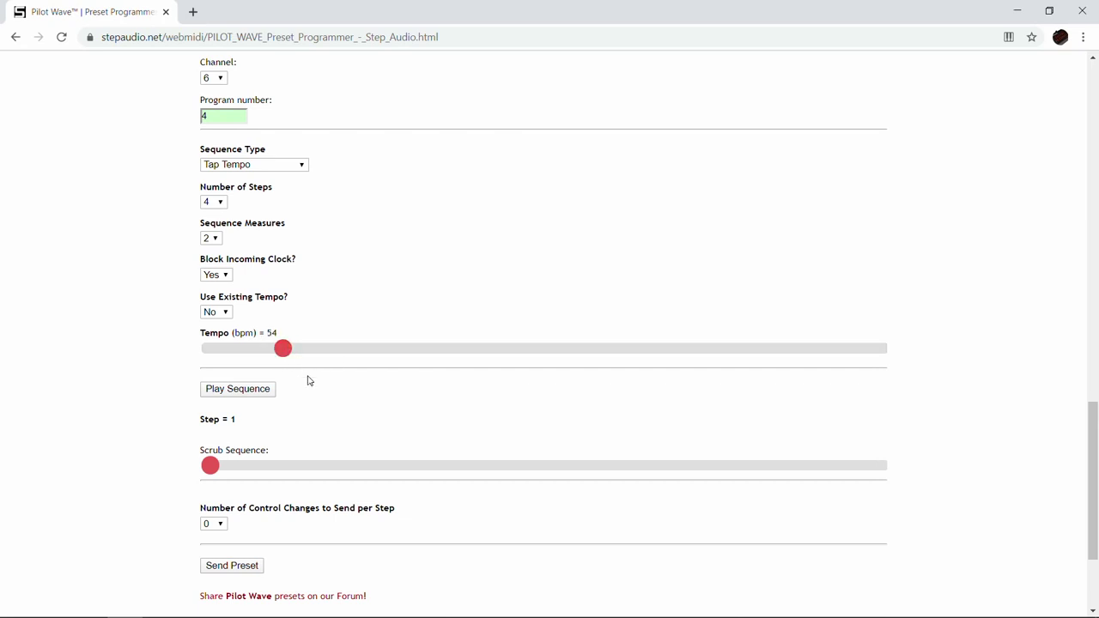
{"action": "scroll", "coordinate": [309, 381], "scroll_direction": "down", "scroll_amount": 1}
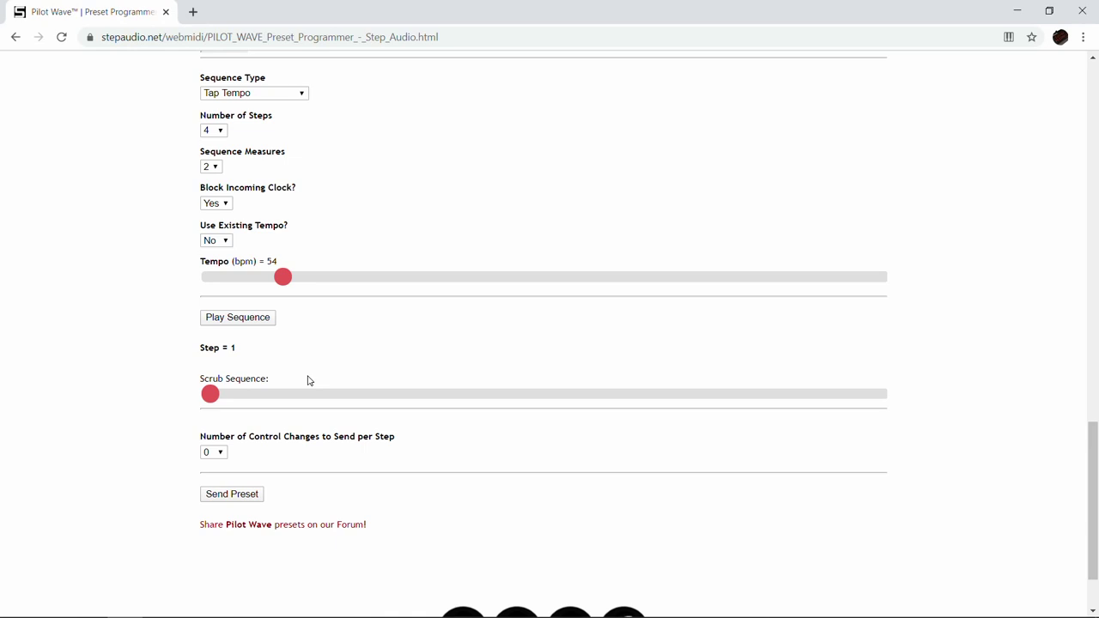
{"action": "scroll", "coordinate": [309, 381], "scroll_direction": "down", "scroll_amount": 1}
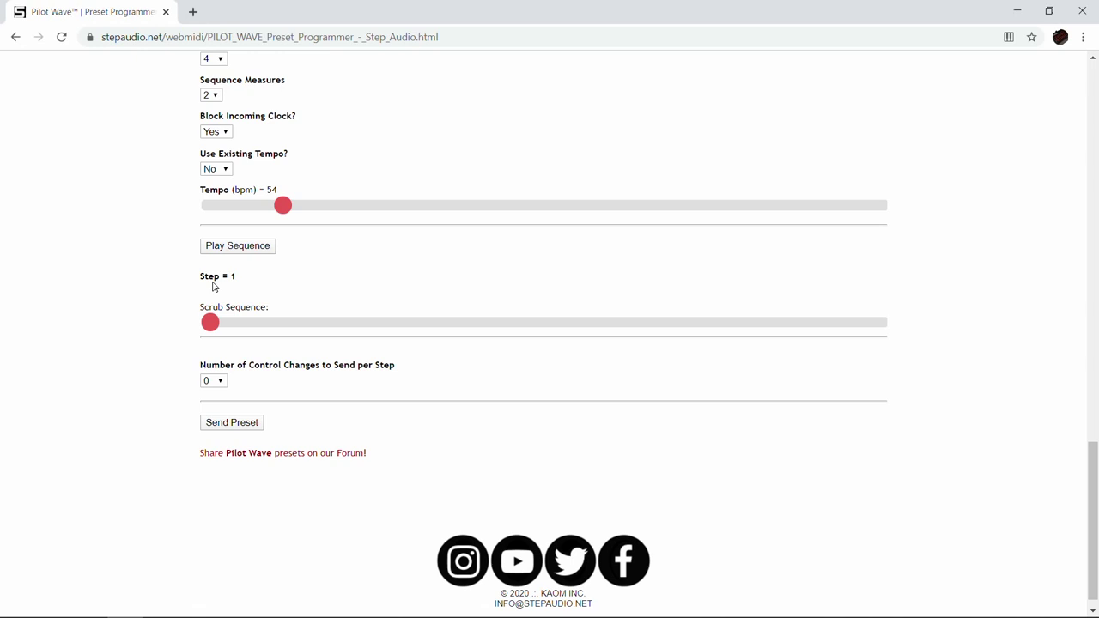
Step: Set the number of control changes to send per step to 10
{"action": "left_click", "coordinate": [222, 384]}
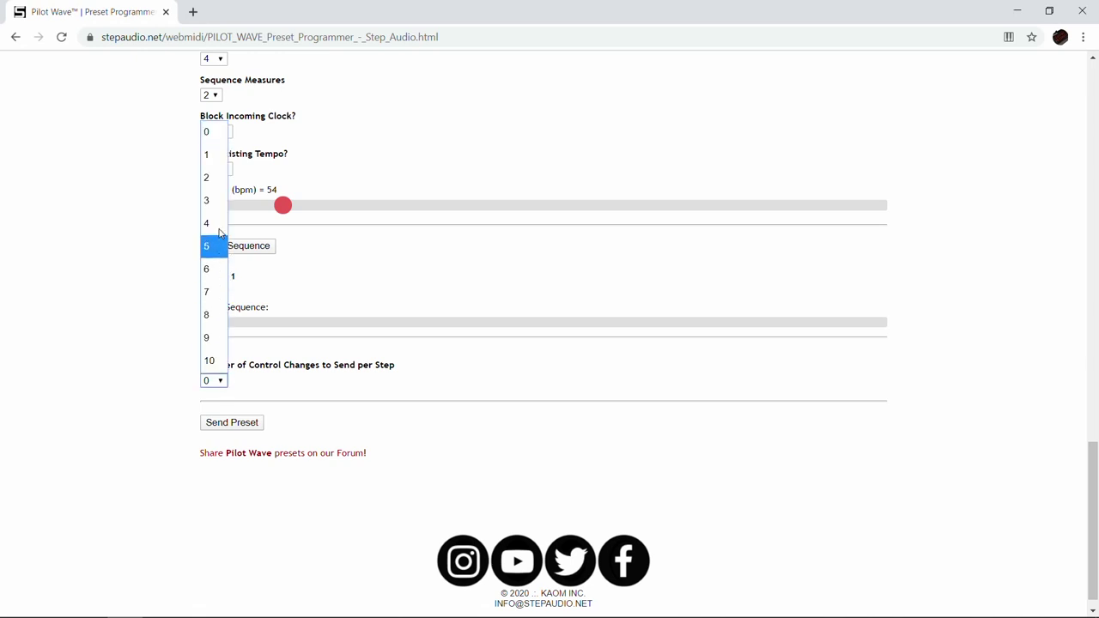
{"action": "left_click", "coordinate": [211, 360]}
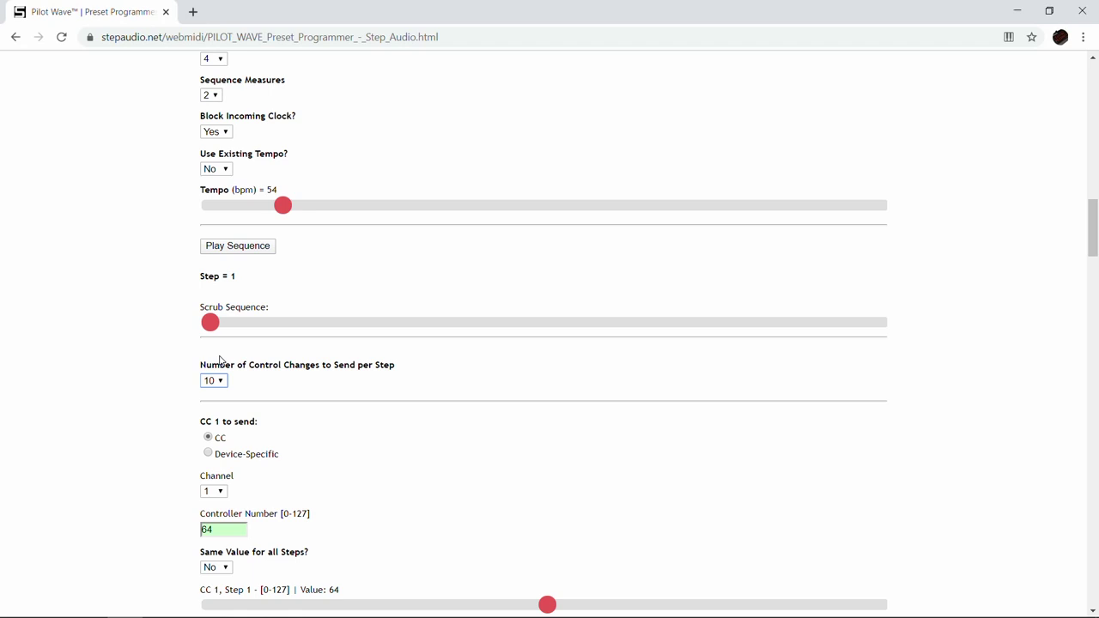
{"action": "scroll", "coordinate": [219, 360], "scroll_direction": "down", "scroll_amount": 3}
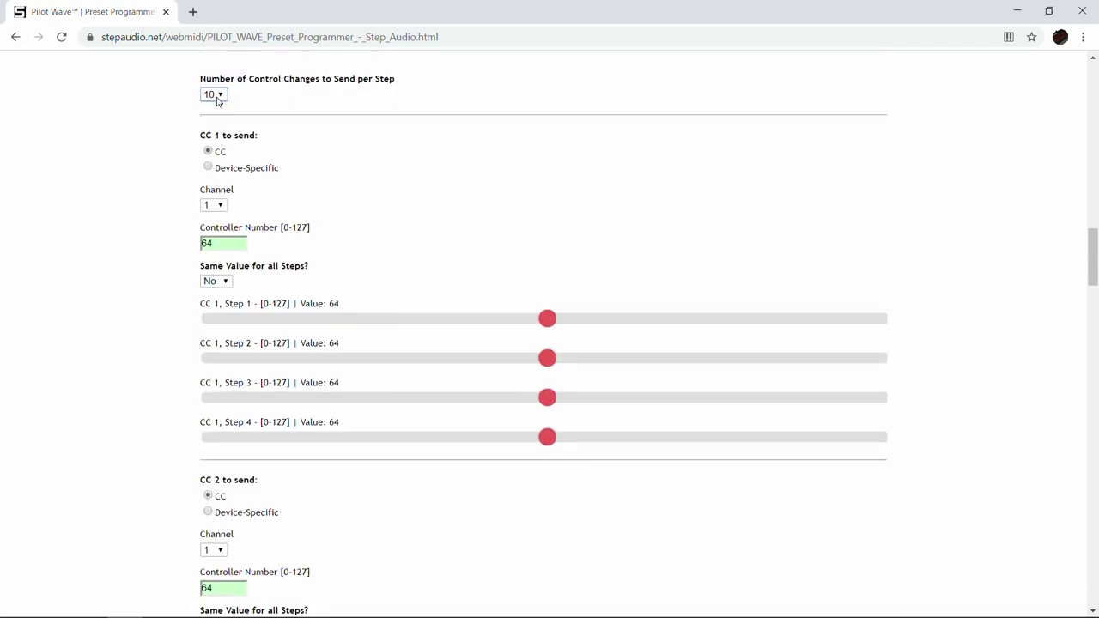
{"action": "left_click", "coordinate": [215, 95]}
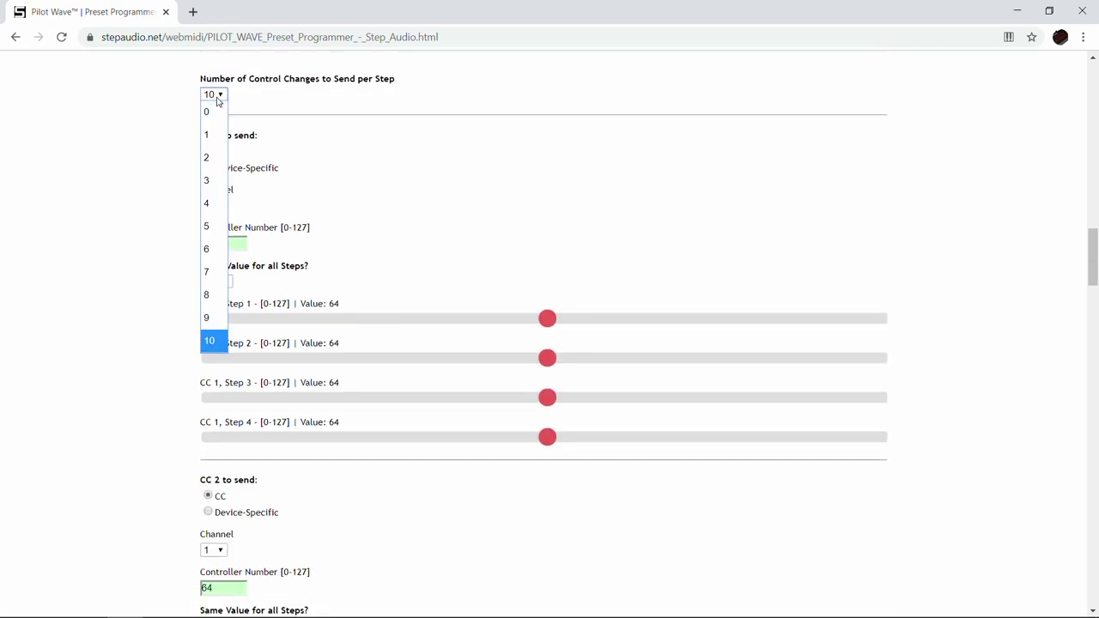
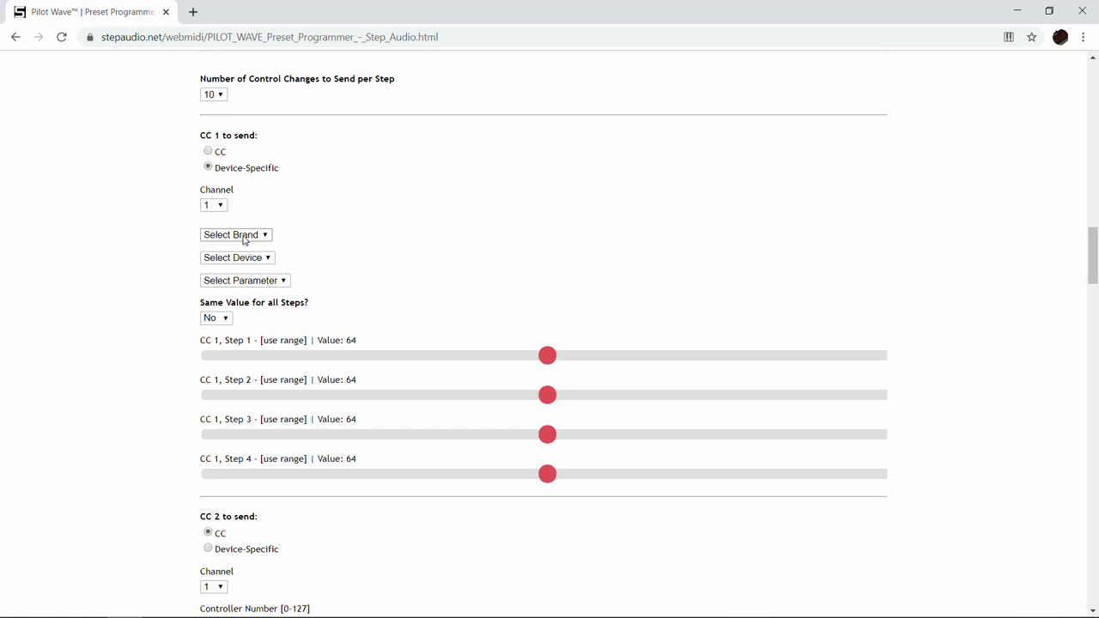
Step: Assign device-specific CC 1 to the Expression Pedal parameter of the Meris Hedra Pitch Shifter
{"action": "left_click", "coordinate": [244, 237]}
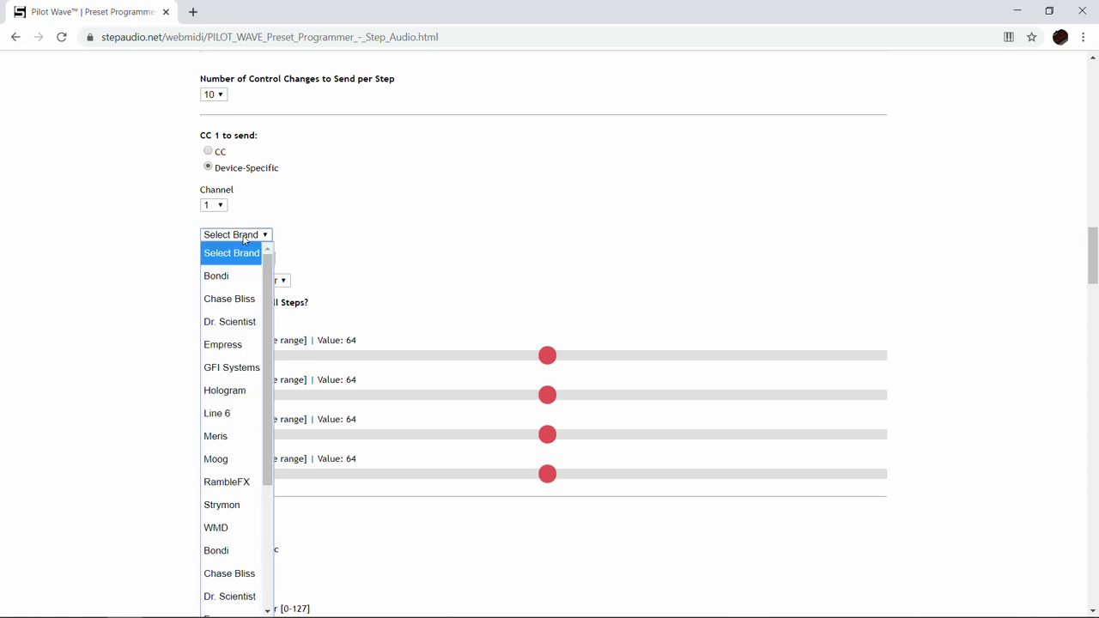
{"action": "left_click", "coordinate": [237, 438]}
{"action": "left_click", "coordinate": [252, 262]}
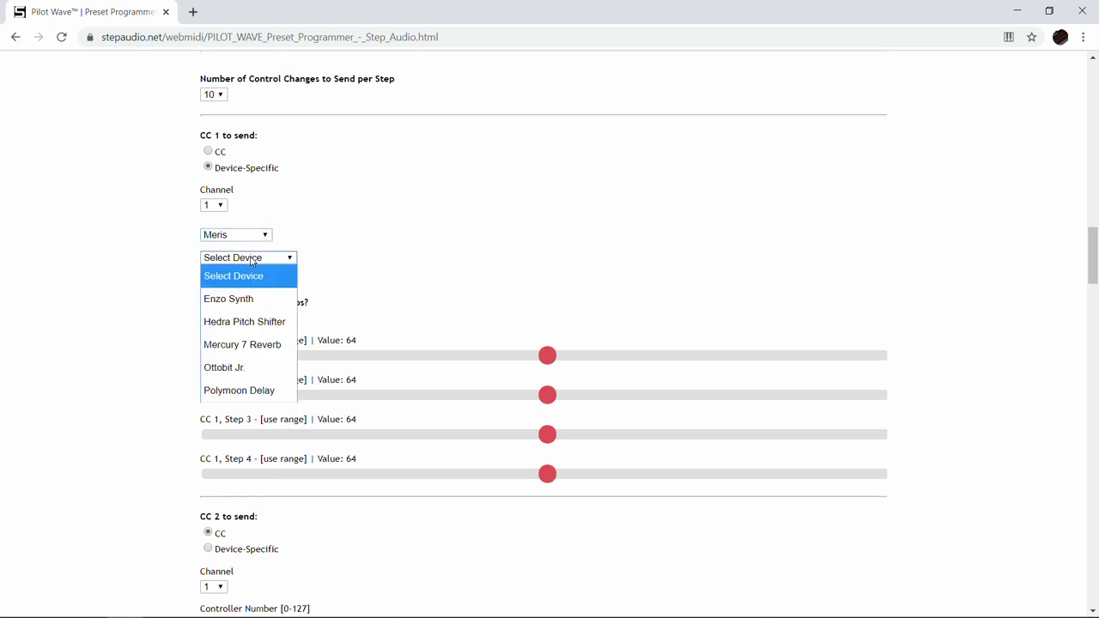
{"action": "left_click", "coordinate": [264, 323]}
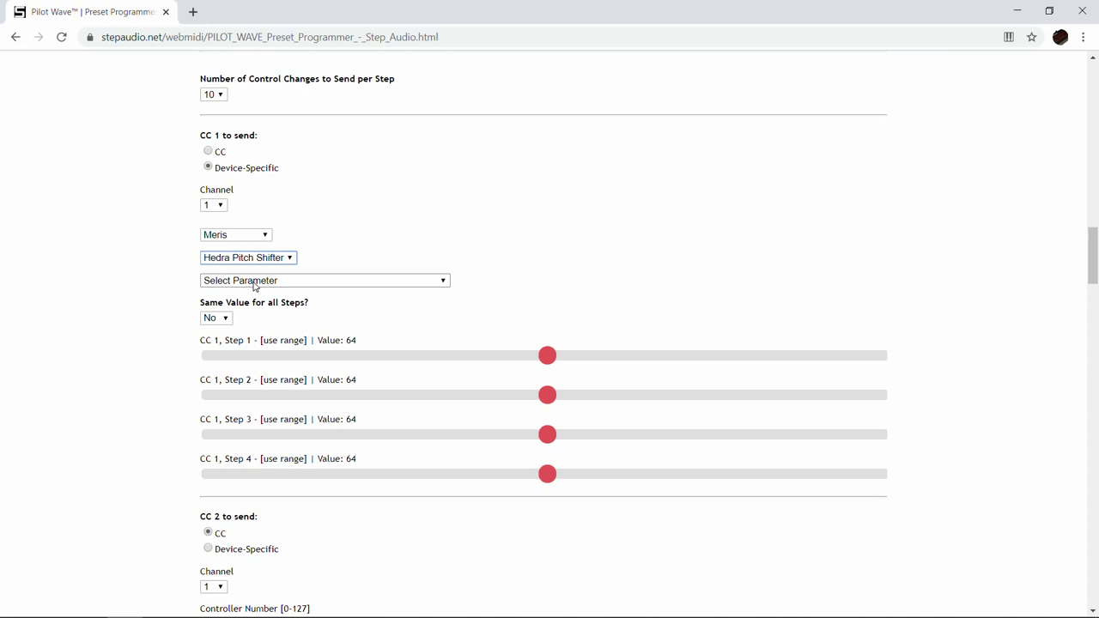
{"action": "left_click", "coordinate": [254, 283]}
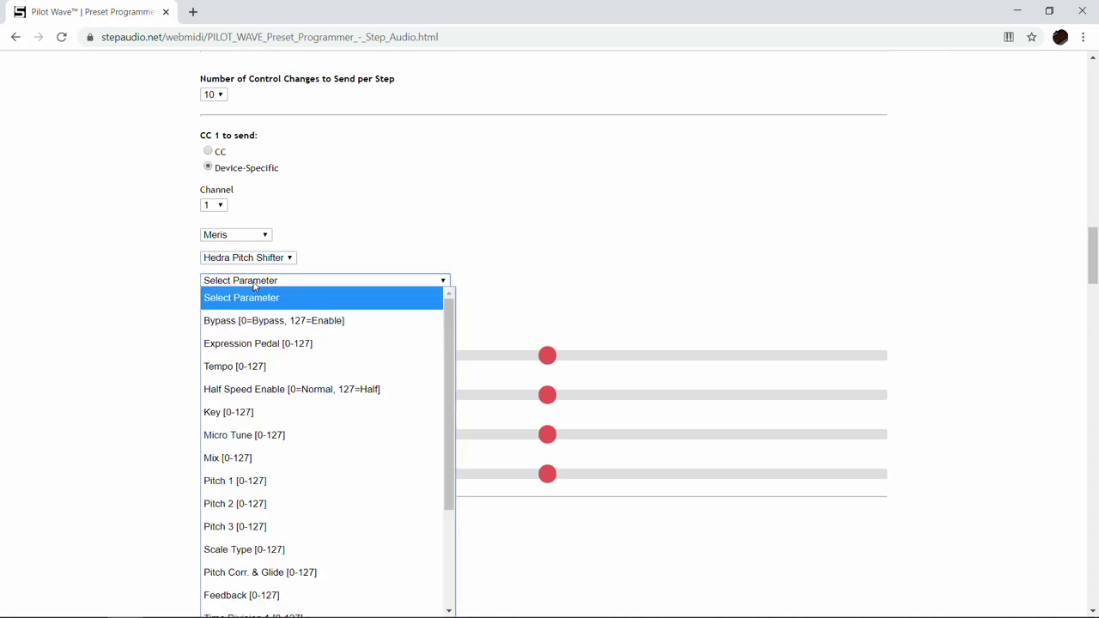
{"action": "left_click", "coordinate": [277, 343]}
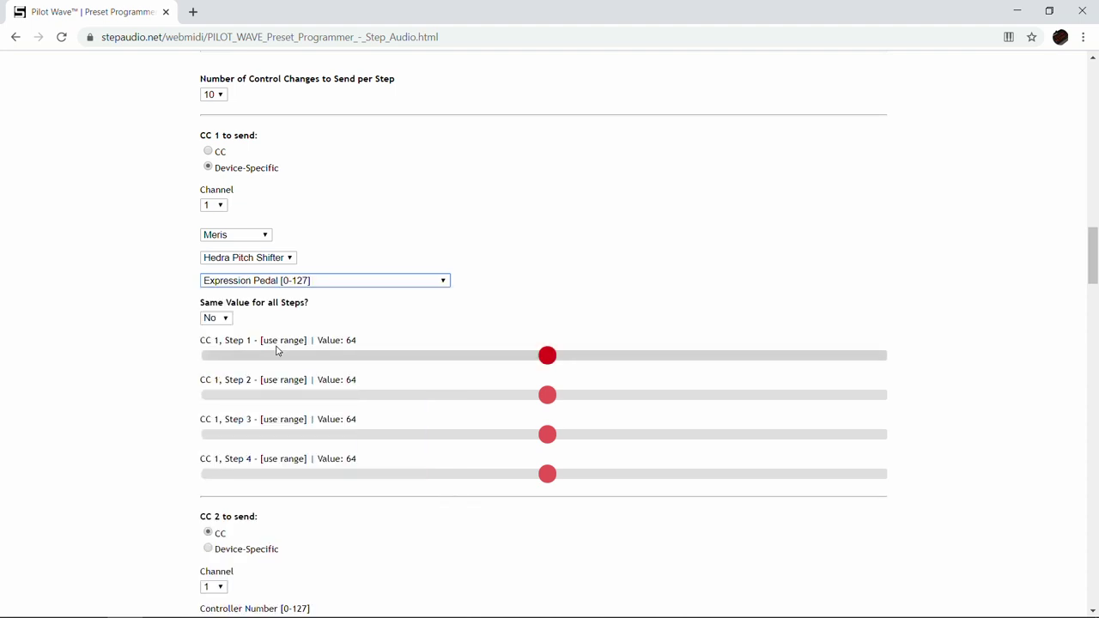
Step: Make CC 1 use the same value for all steps and set that value to 0
{"action": "left_click", "coordinate": [221, 325]}
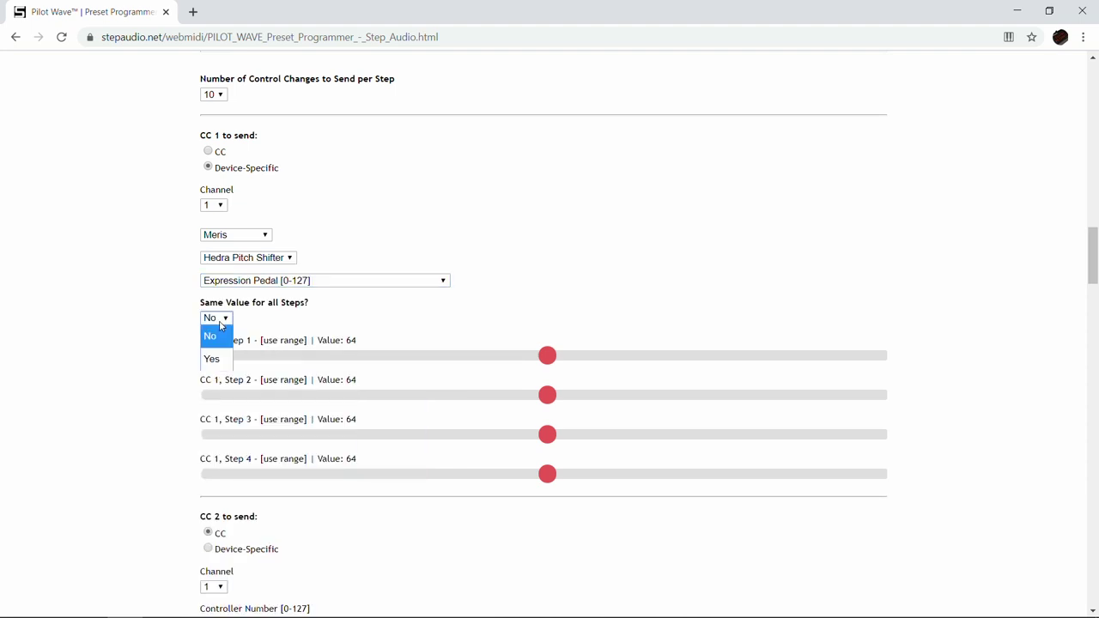
{"action": "left_click", "coordinate": [218, 359]}
{"action": "mouse_move", "coordinate": [216, 357]}
{"action": "left_mouse_down"}
{"action": "mouse_move", "coordinate": [281, 357]}
{"action": "mouse_move", "coordinate": [197, 364]}
{"action": "left_mouse_up"}
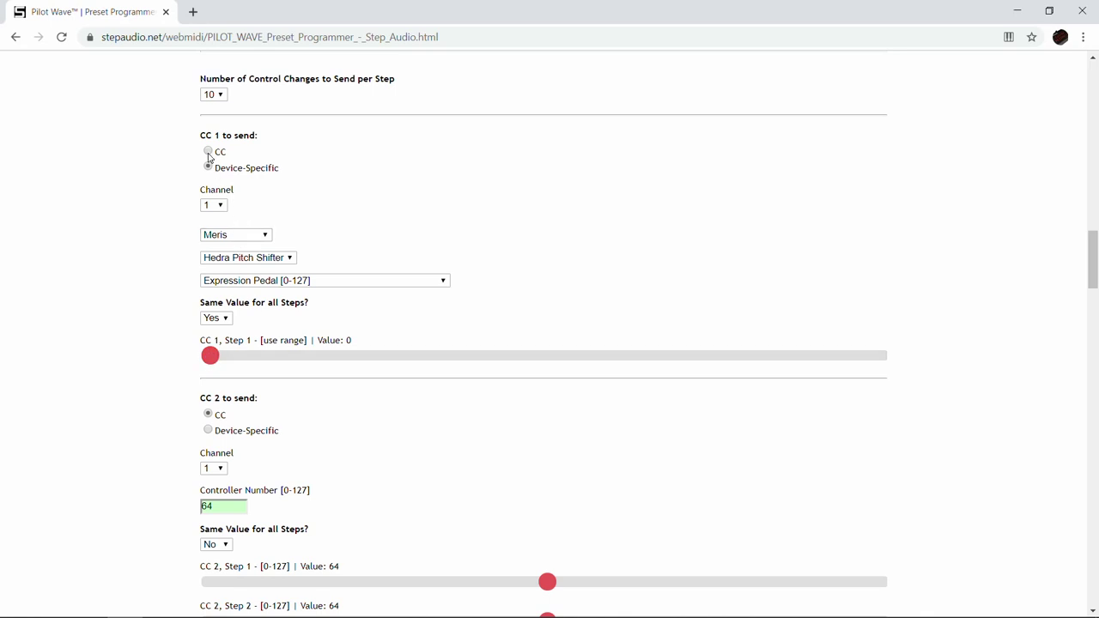
Step: Switch CC 1 to the generic CC type and back to Device-Specific, and set its channel to 5
{"action": "left_click", "coordinate": [207, 152]}
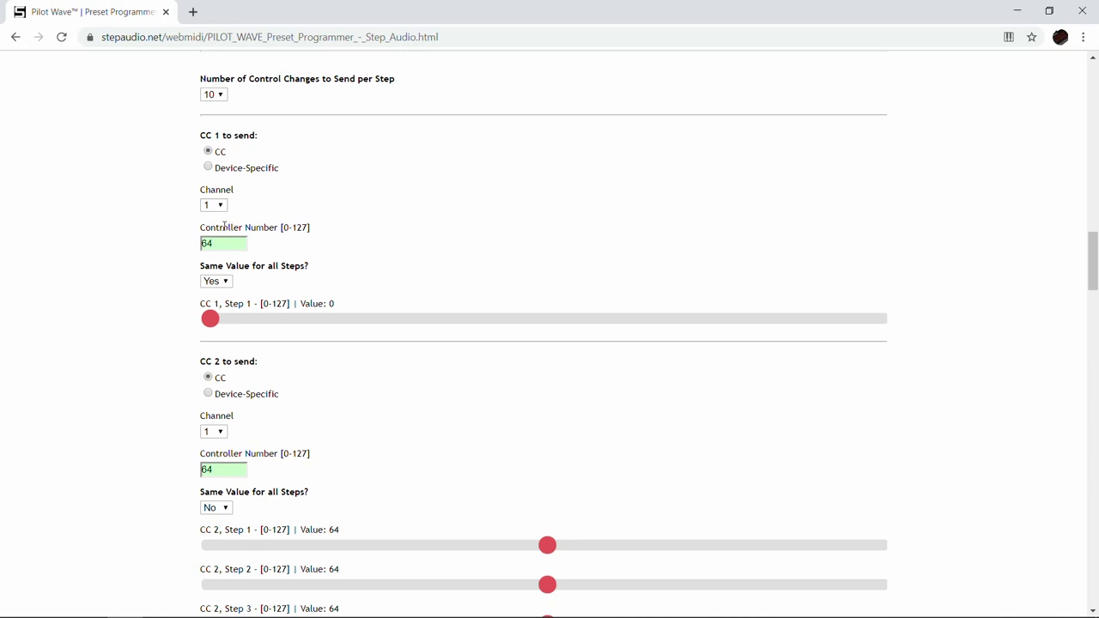
{"action": "left_click", "coordinate": [208, 169]}
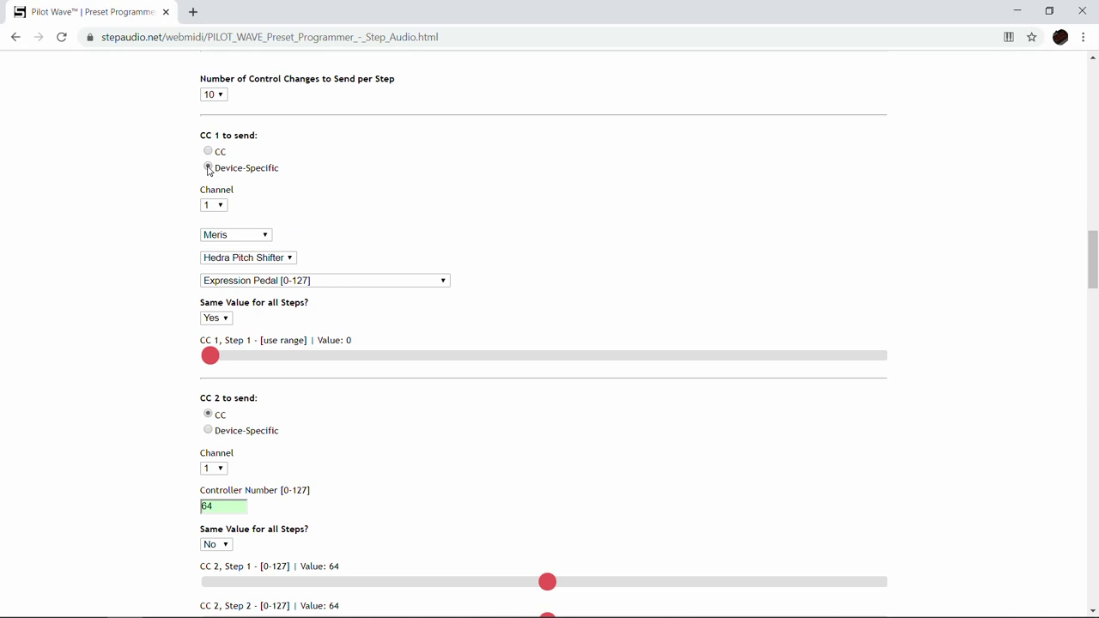
{"action": "left_click", "coordinate": [219, 207]}
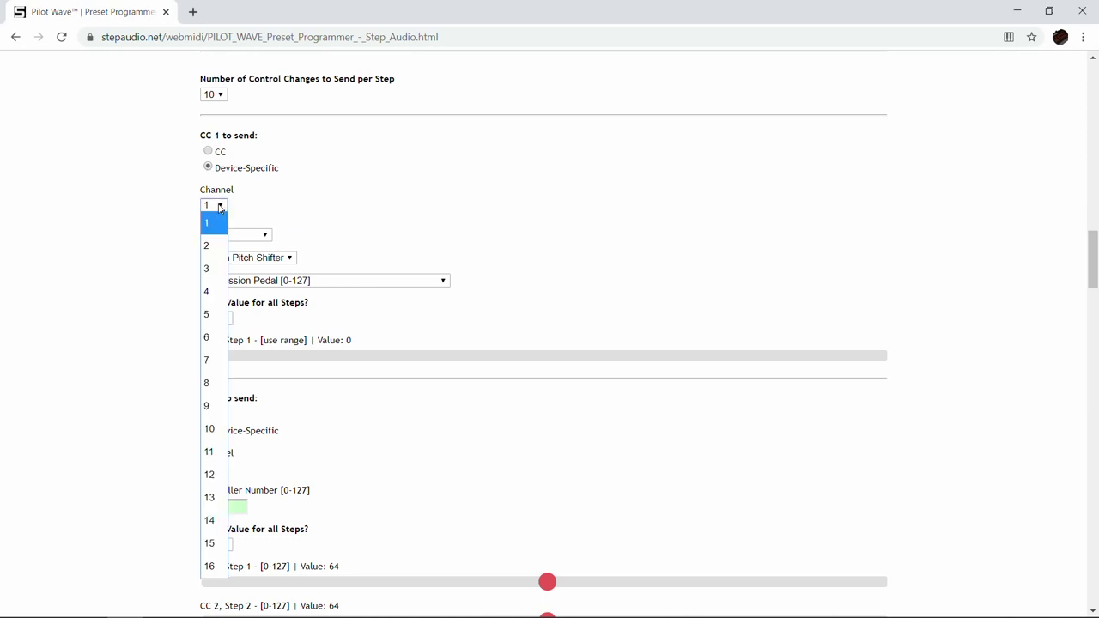
{"action": "left_click", "coordinate": [216, 315]}
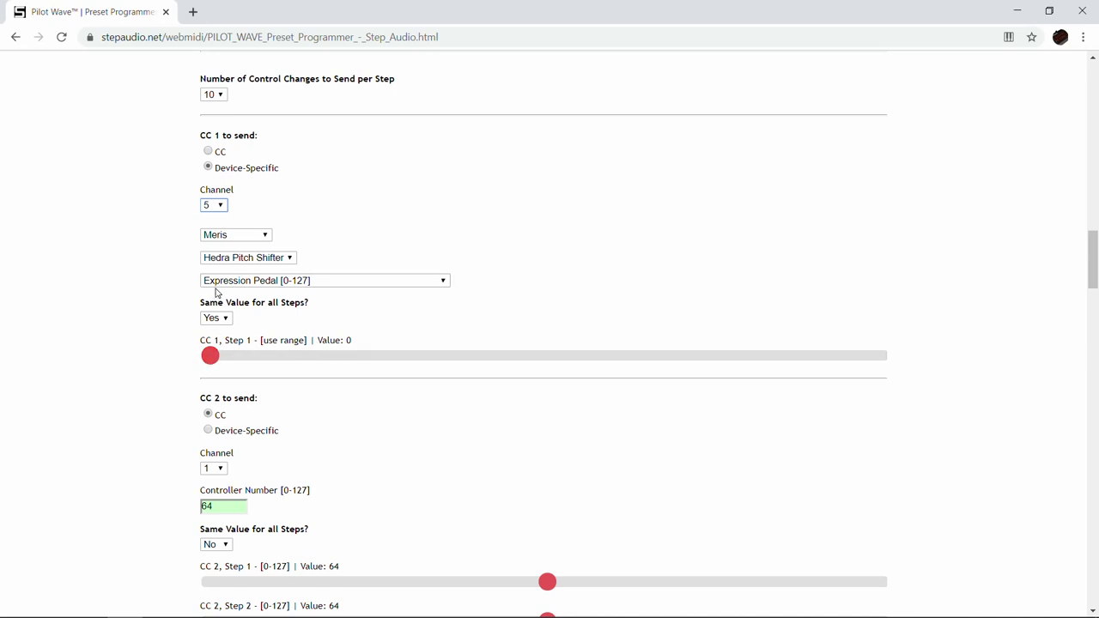
Step: Make CC 2 device-specific and set its channel to 5
{"action": "scroll", "coordinate": [216, 292], "scroll_direction": "down", "scroll_amount": 3}
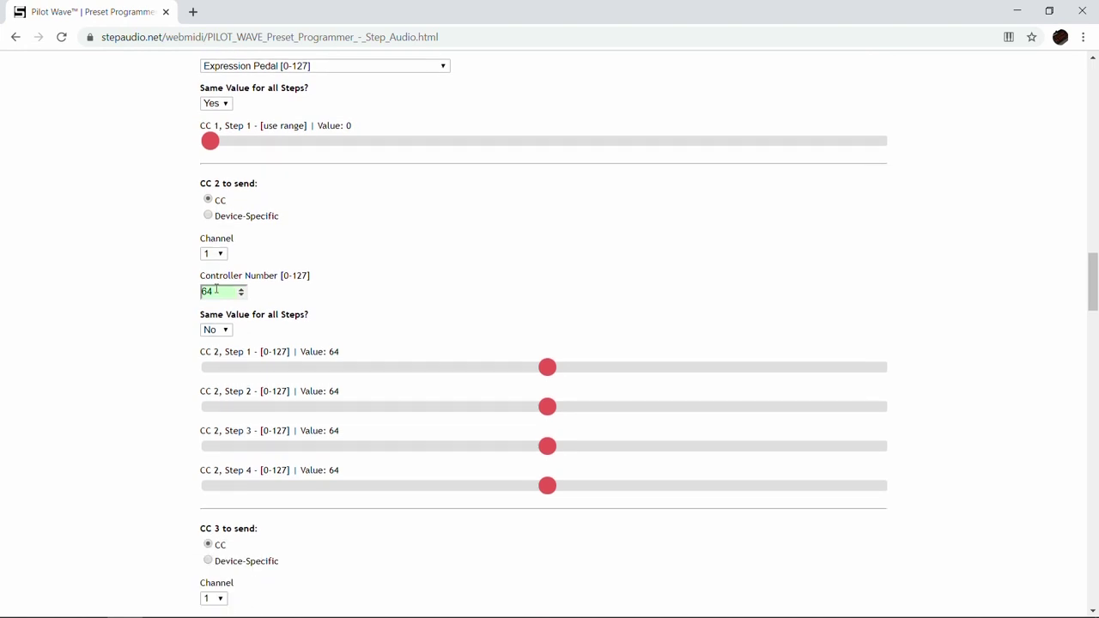
{"action": "left_click", "coordinate": [209, 216]}
{"action": "left_click", "coordinate": [210, 256]}
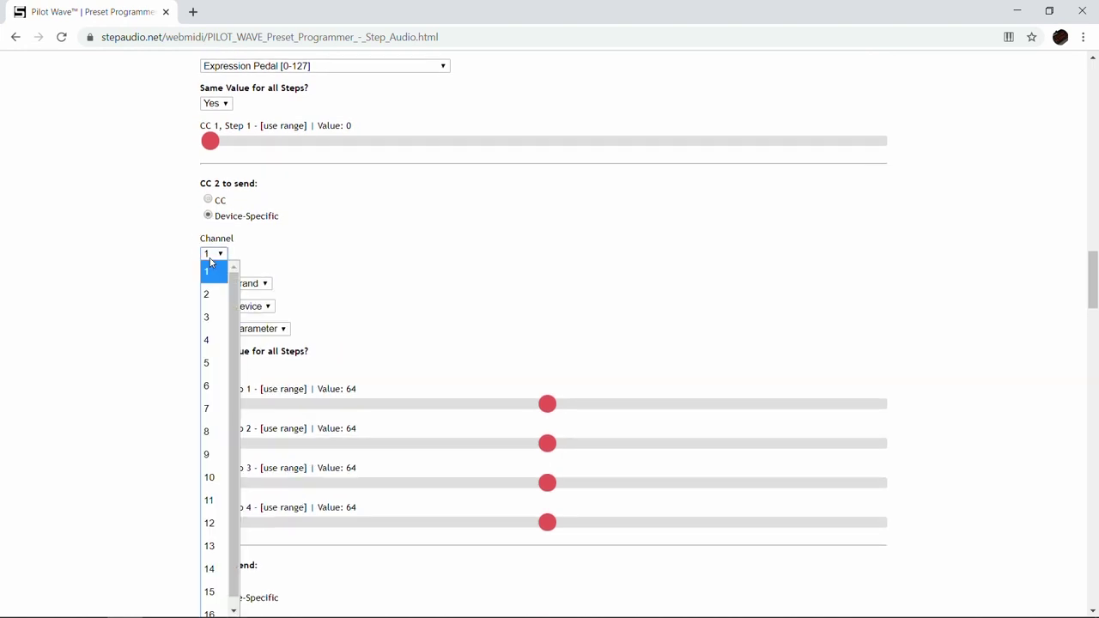
{"action": "left_click", "coordinate": [213, 364]}
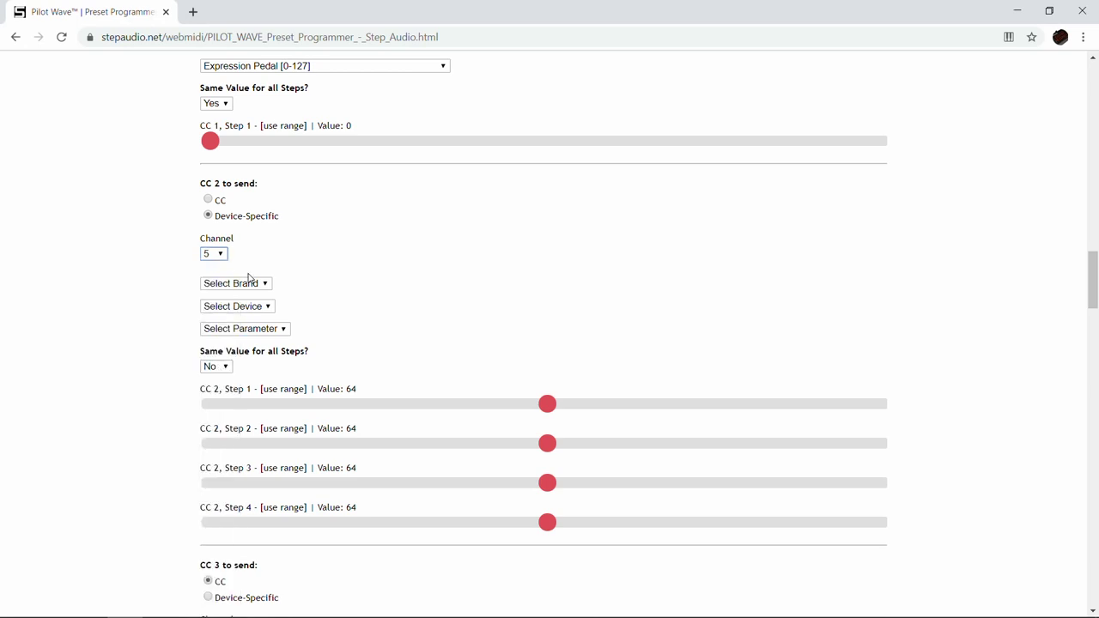
Step: Assign CC 2 to the Pitch 1 parameter of the Meris Hedra Pitch Shifter
{"action": "scroll", "coordinate": [249, 278], "scroll_direction": "down", "scroll_amount": 1}
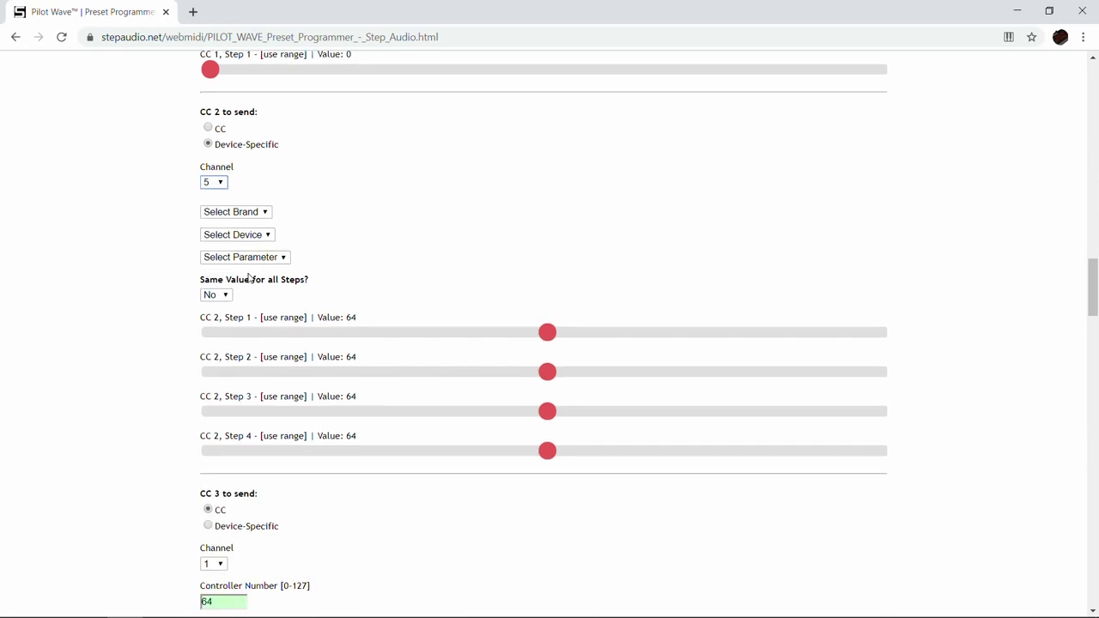
{"action": "left_click", "coordinate": [239, 216]}
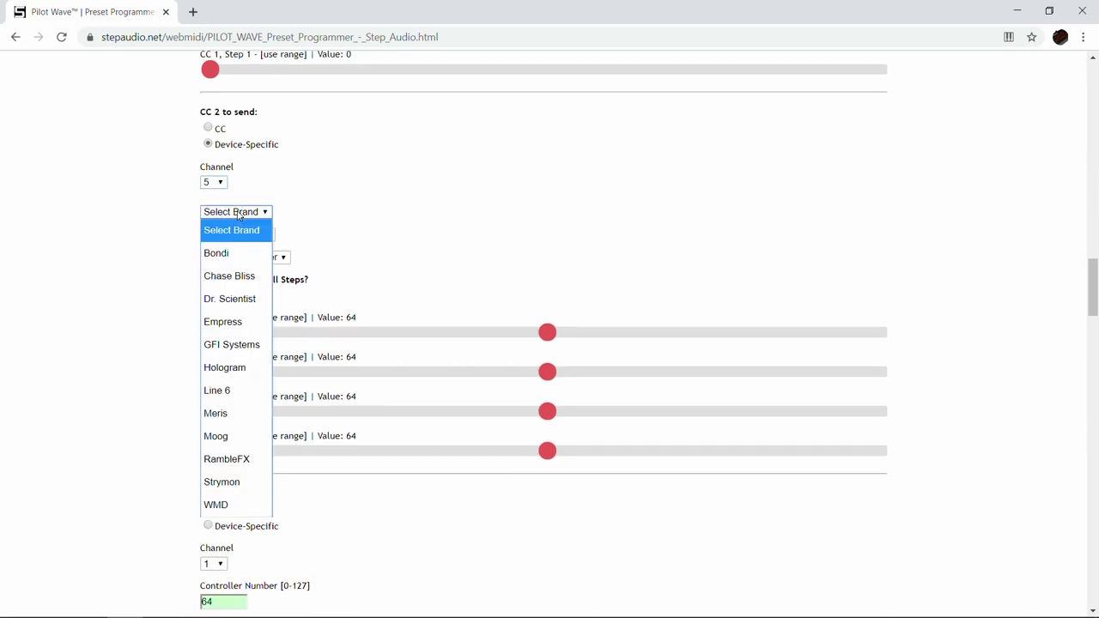
{"action": "left_click", "coordinate": [249, 425]}
{"action": "left_click", "coordinate": [244, 234]}
{"action": "left_click", "coordinate": [234, 298]}
{"action": "left_click", "coordinate": [237, 258]}
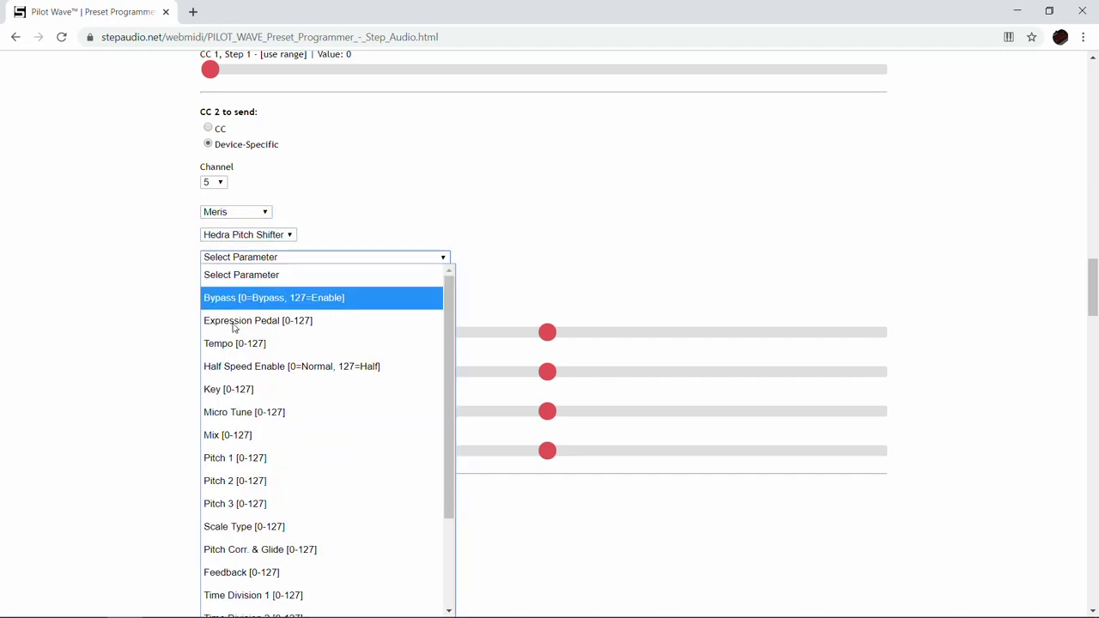
{"action": "left_click", "coordinate": [262, 457]}
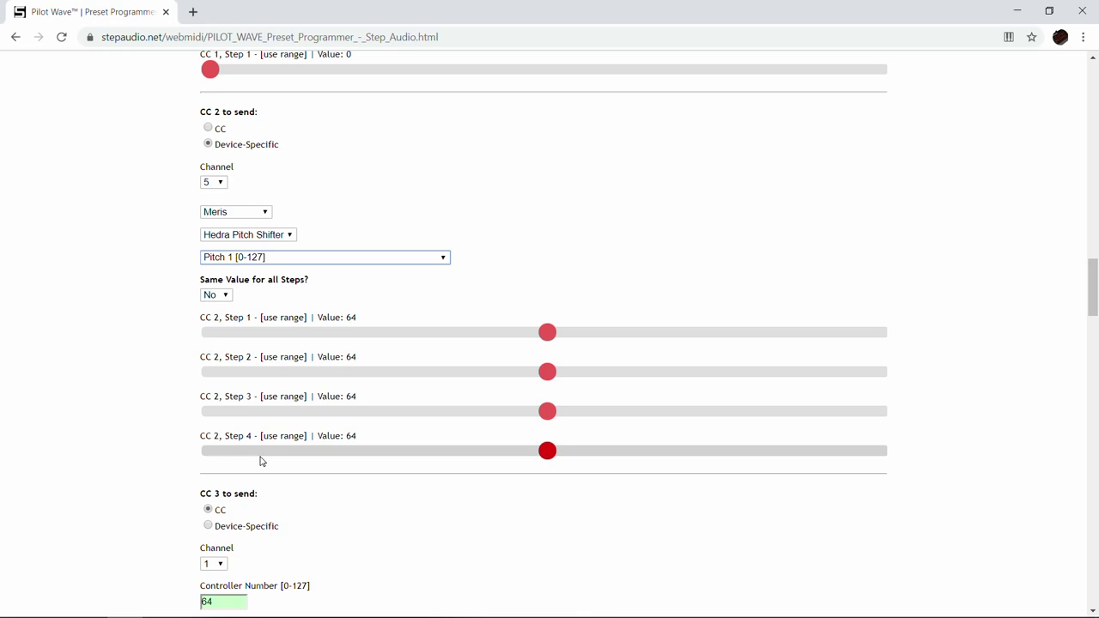
Step: Make CC 3 device-specific and set its channel to 5
{"action": "scroll", "coordinate": [262, 461], "scroll_direction": "down", "scroll_amount": 2}
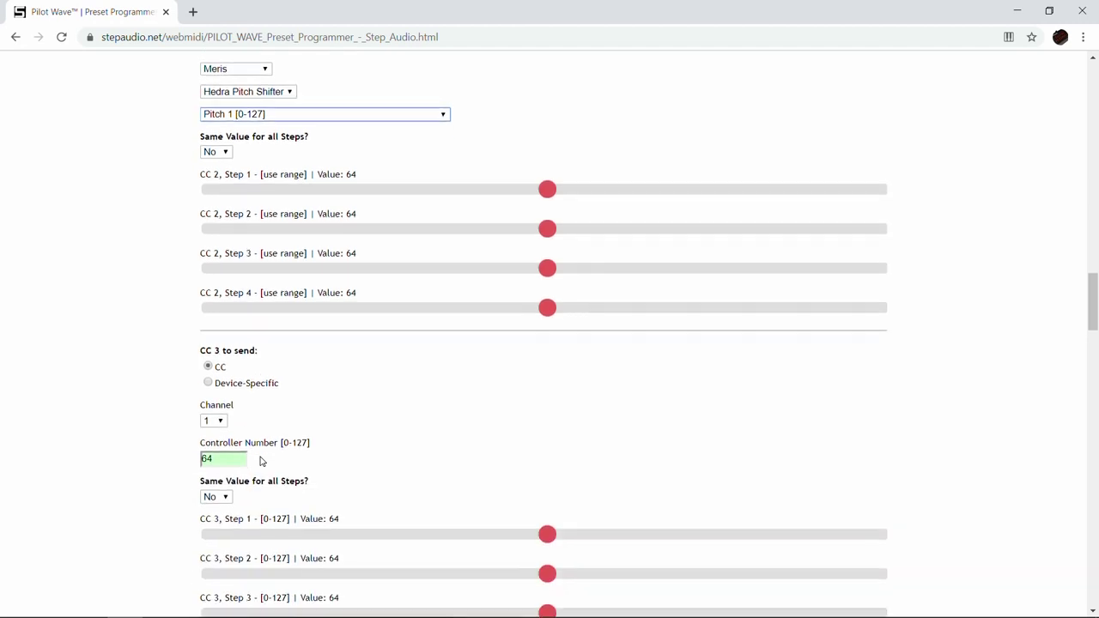
{"action": "left_click", "coordinate": [209, 384]}
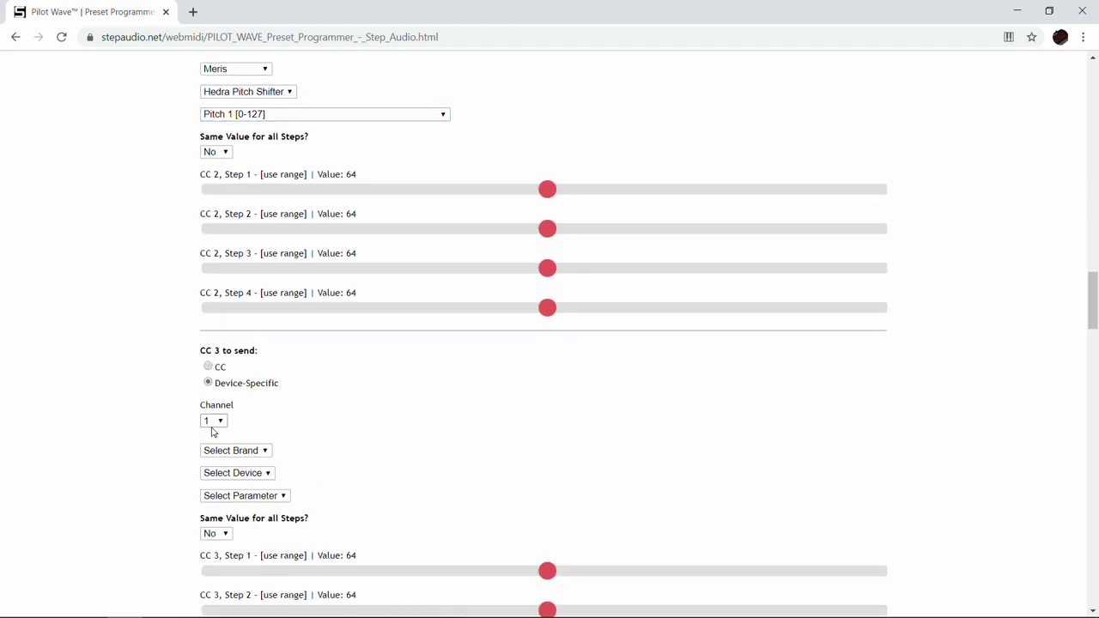
{"action": "left_click", "coordinate": [214, 421]}
{"action": "left_click", "coordinate": [207, 148]}
Step: Assign CC 3 to the Pitch 2 parameter of the Meris Hedra Pitch Shifter
{"action": "scroll", "coordinate": [218, 278], "scroll_direction": "down", "scroll_amount": 2}
{"action": "left_click", "coordinate": [238, 309]}
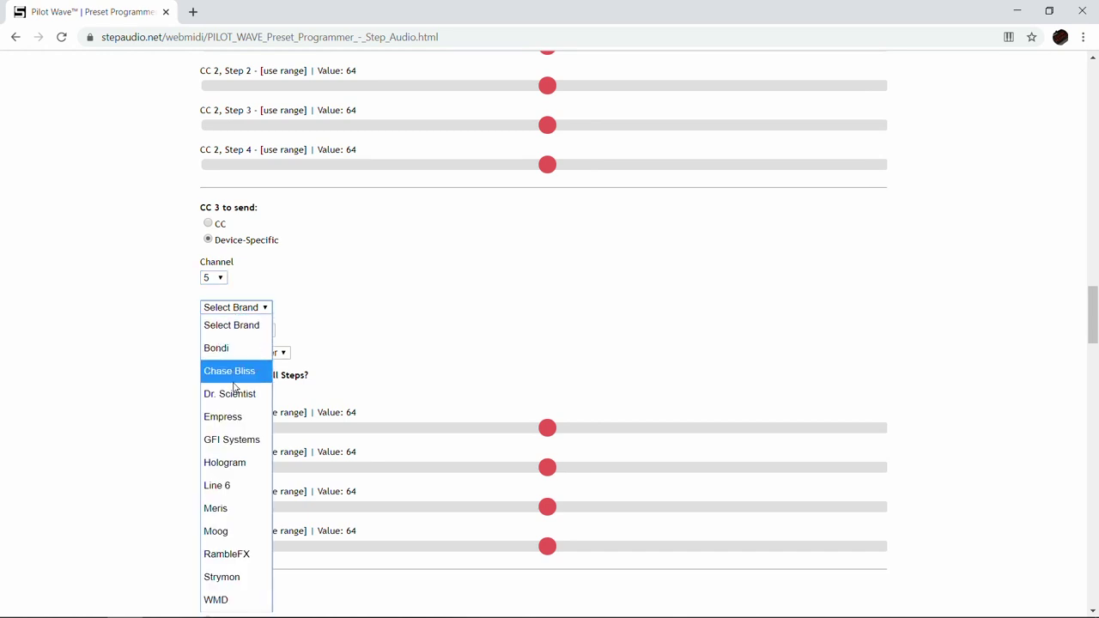
{"action": "left_click", "coordinate": [247, 508]}
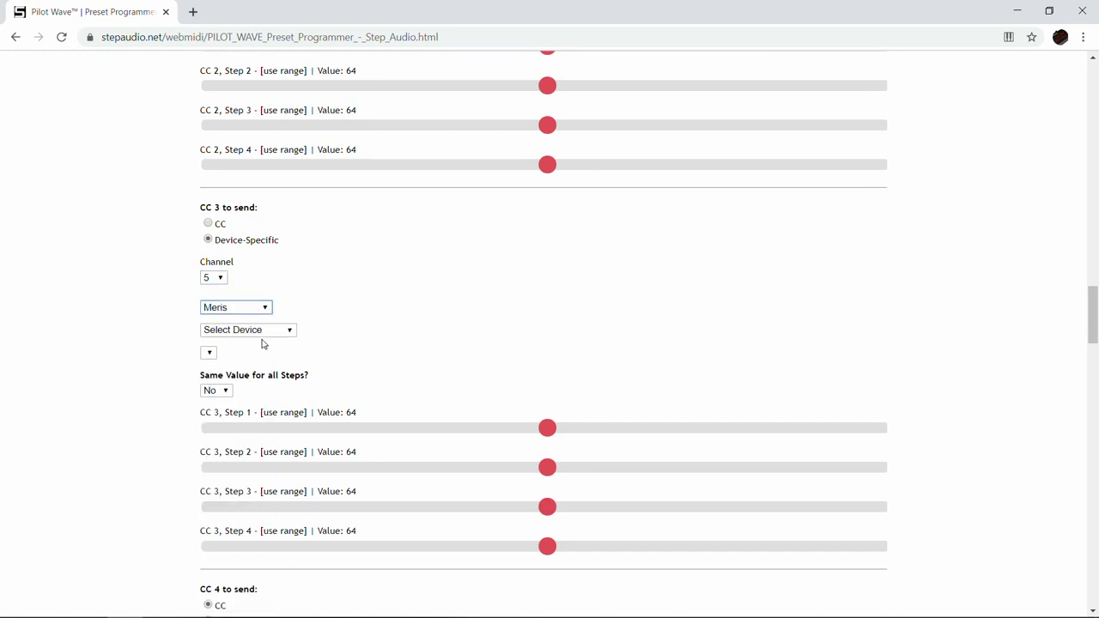
{"action": "left_click", "coordinate": [255, 333]}
{"action": "left_click", "coordinate": [256, 400]}
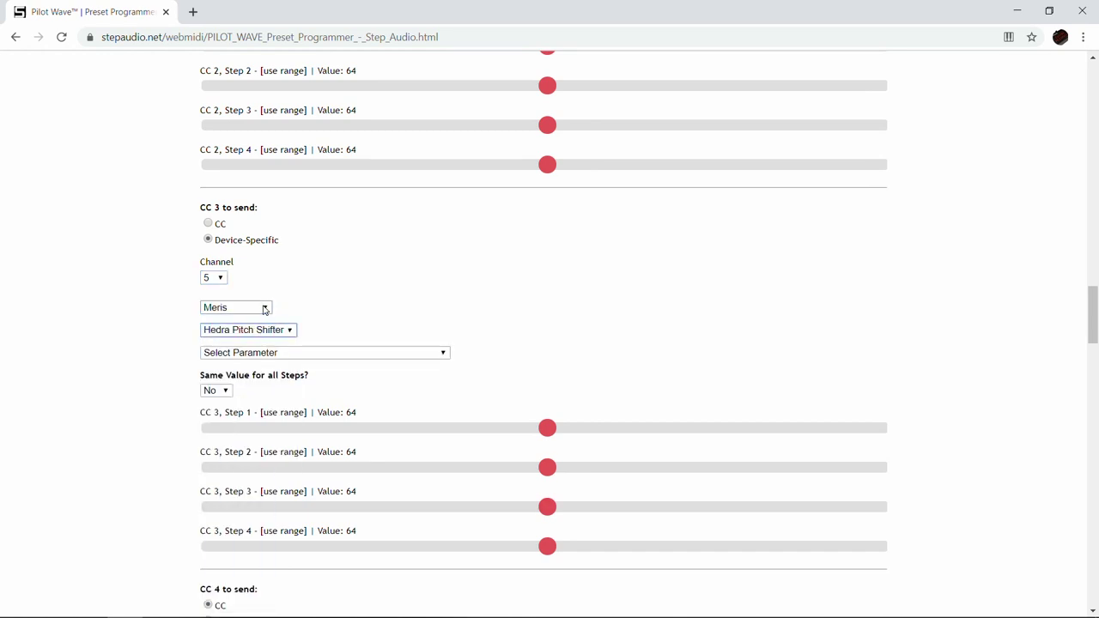
{"action": "scroll", "coordinate": [256, 400], "scroll_direction": "down", "scroll_amount": 2}
{"action": "left_click", "coordinate": [256, 214]}
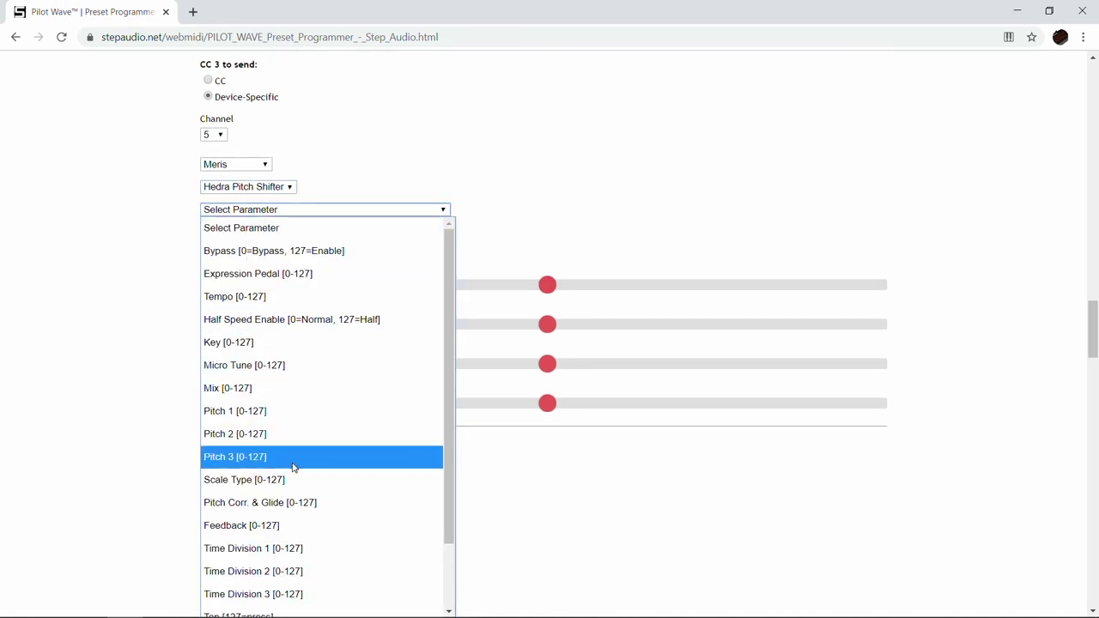
{"action": "left_click", "coordinate": [288, 432]}
Step: Make CC 4 device-specific and set its channel to 5
{"action": "scroll", "coordinate": [158, 218], "scroll_direction": "down", "scroll_amount": 3}
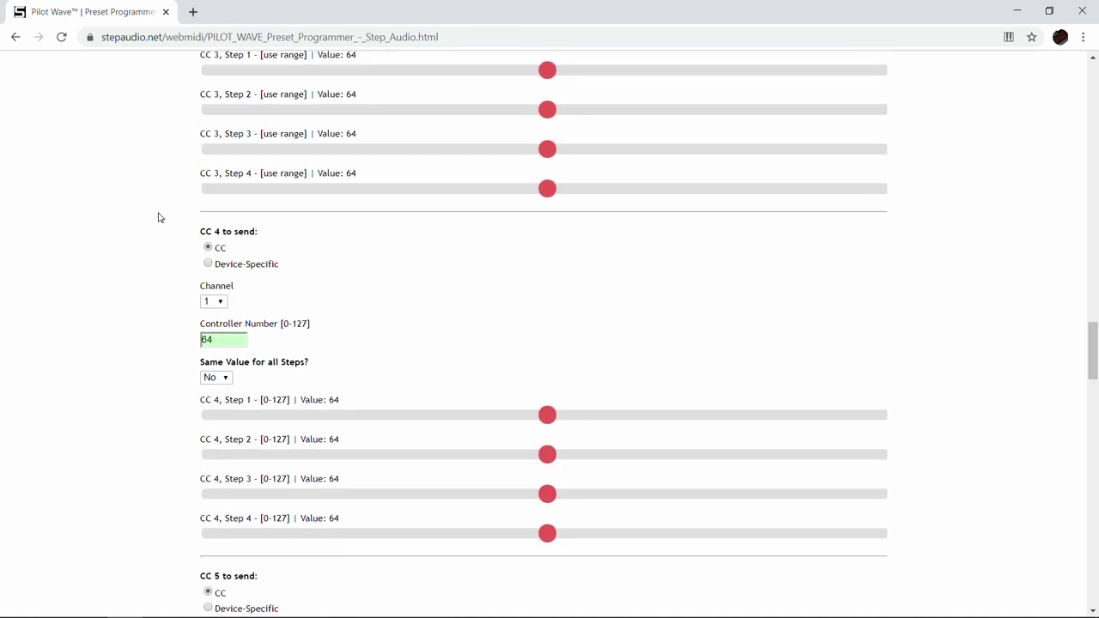
{"action": "left_click", "coordinate": [208, 264]}
{"action": "scroll", "coordinate": [207, 262], "scroll_direction": "down", "scroll_amount": 2}
{"action": "left_click", "coordinate": [213, 159]}
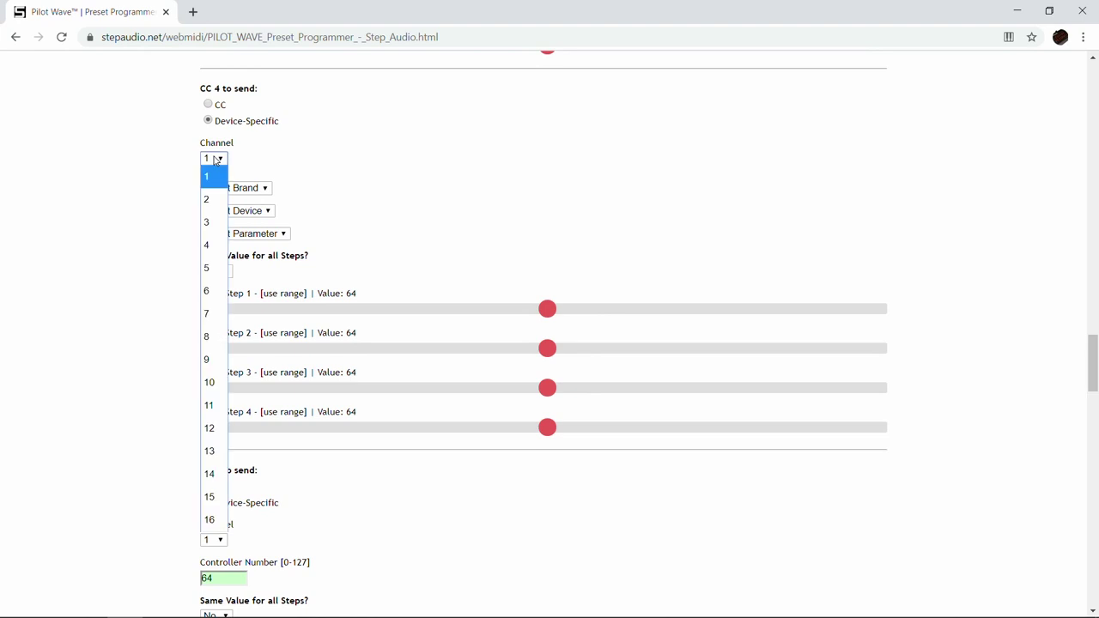
{"action": "left_click", "coordinate": [211, 292]}
Step: Assign CC 4 to the Pitch 3 parameter of the Meris Hedra Pitch Shifter
{"action": "left_click", "coordinate": [227, 189]}
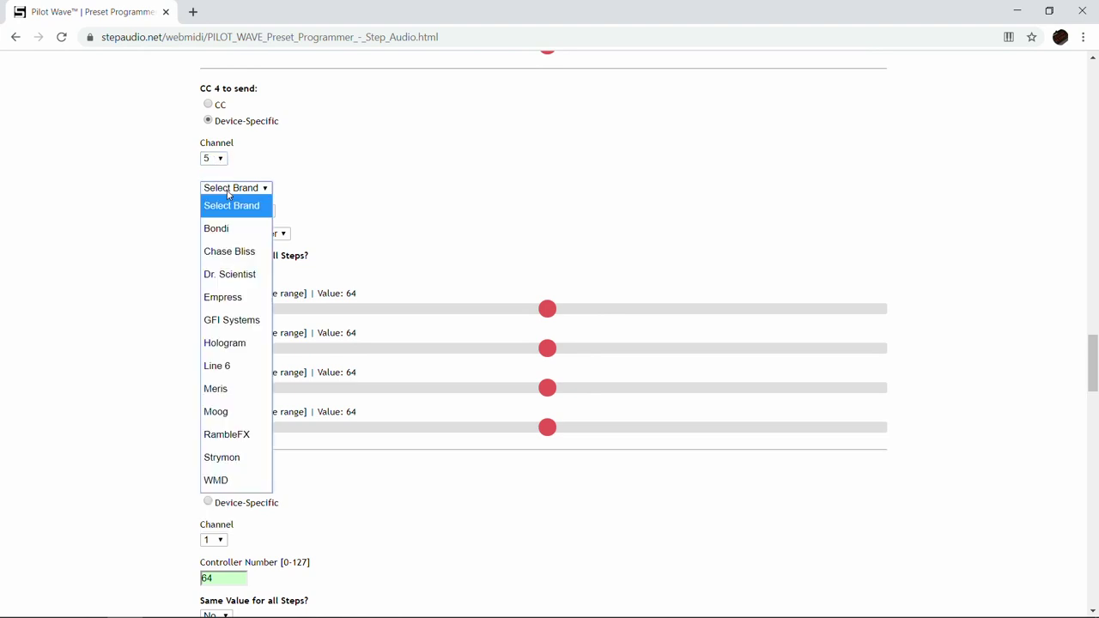
{"action": "left_click", "coordinate": [233, 393]}
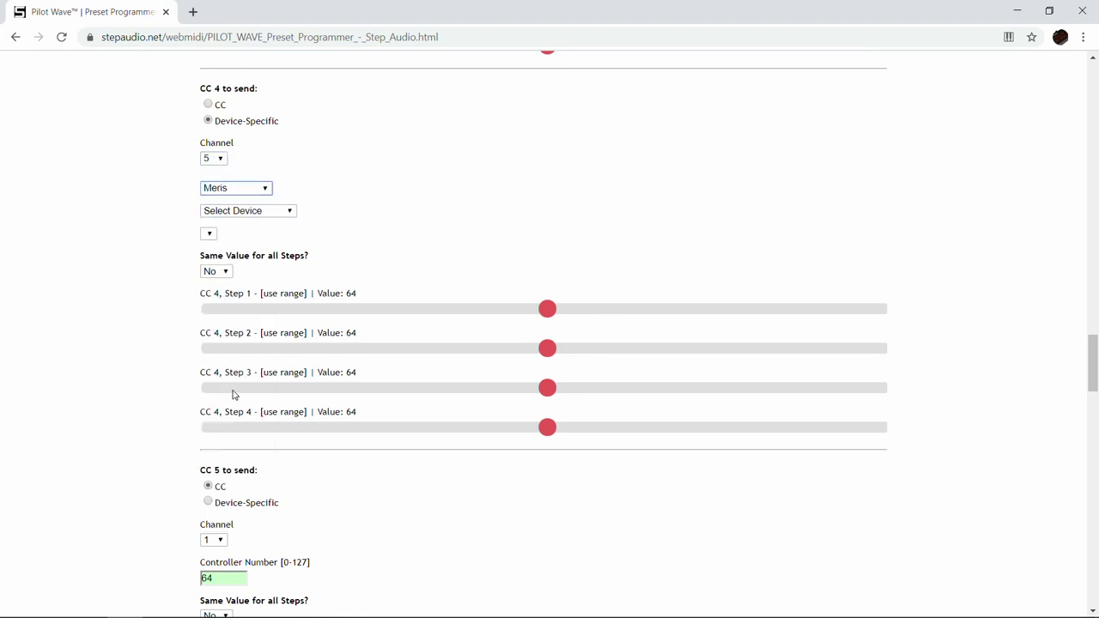
{"action": "left_click", "coordinate": [245, 211]}
{"action": "left_click", "coordinate": [242, 273]}
{"action": "left_click", "coordinate": [238, 233]}
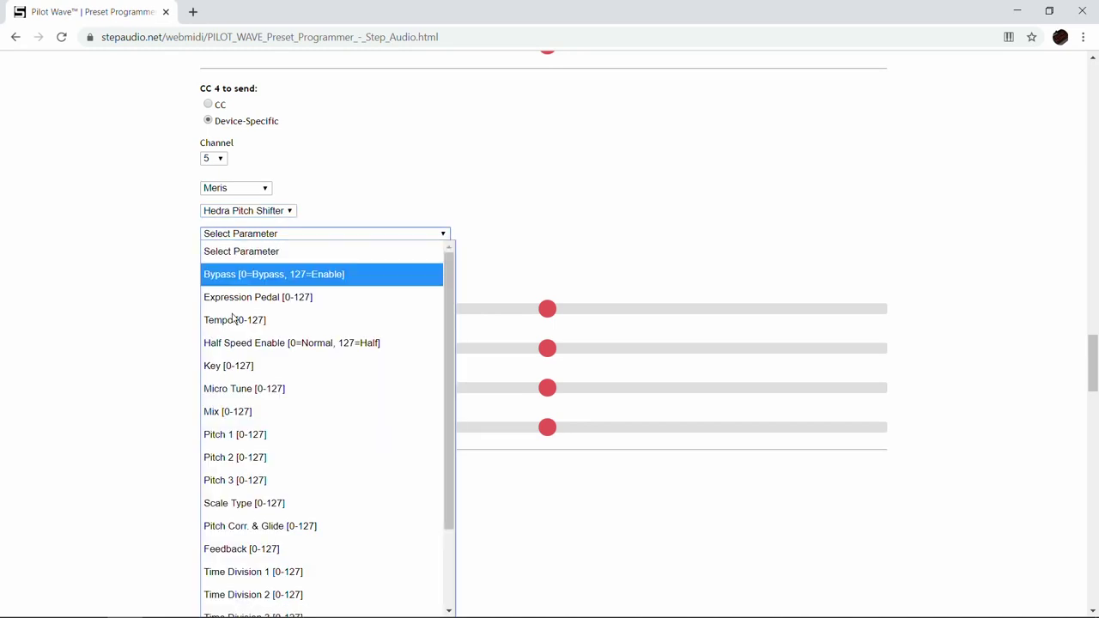
{"action": "left_click", "coordinate": [294, 481]}
Step: Make CC 4 use the same value for all steps and set that value to 0
{"action": "left_click", "coordinate": [221, 272]}
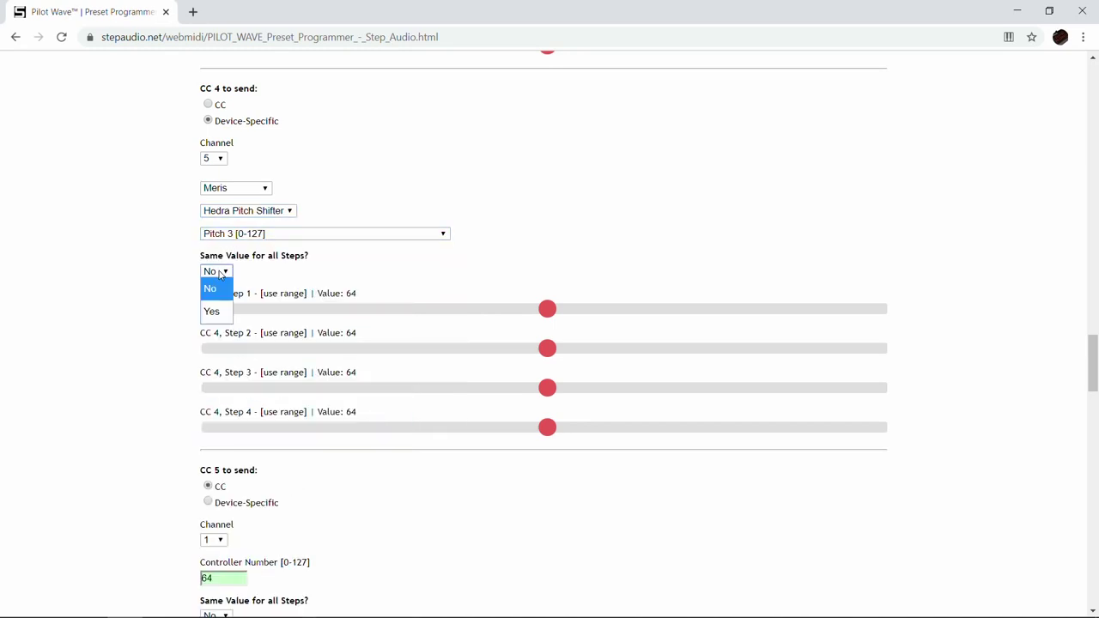
{"action": "left_click", "coordinate": [218, 315]}
{"action": "left_click_drag", "start_coordinate": [244, 309], "coordinate": [169, 315]}
Step: Make CC 3 use the same value for all steps and set that value to 0
{"action": "scroll", "coordinate": [203, 313], "scroll_direction": "up", "scroll_amount": 1}
{"action": "scroll", "coordinate": [204, 313], "scroll_direction": "up", "scroll_amount": 3}
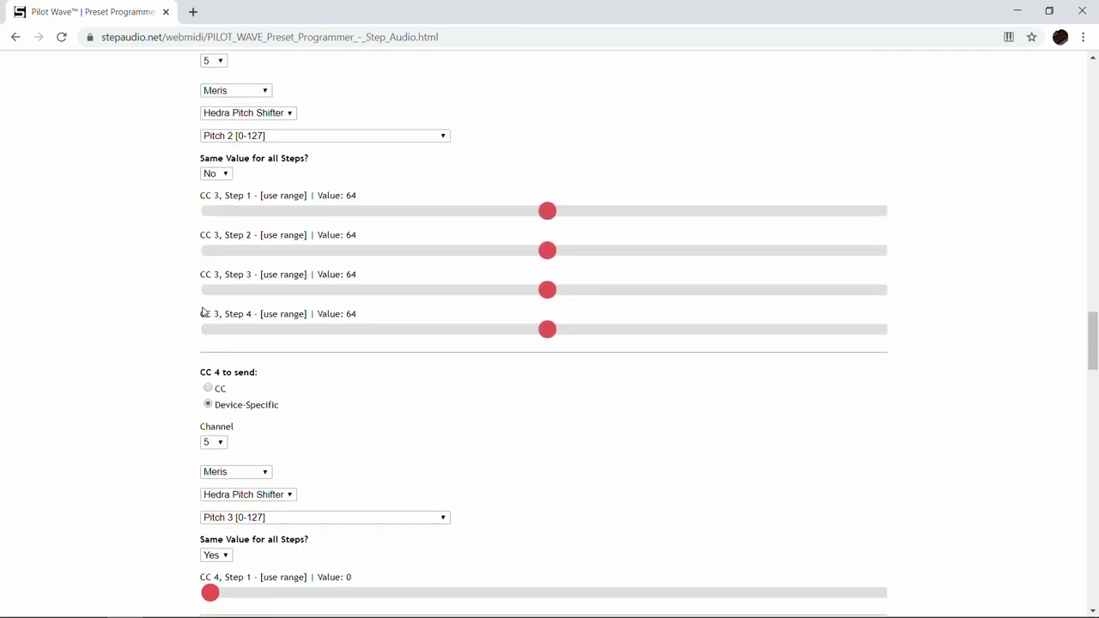
{"action": "left_click", "coordinate": [217, 176]}
{"action": "left_click", "coordinate": [209, 214]}
{"action": "left_click_drag", "start_coordinate": [216, 216], "coordinate": [197, 230]}
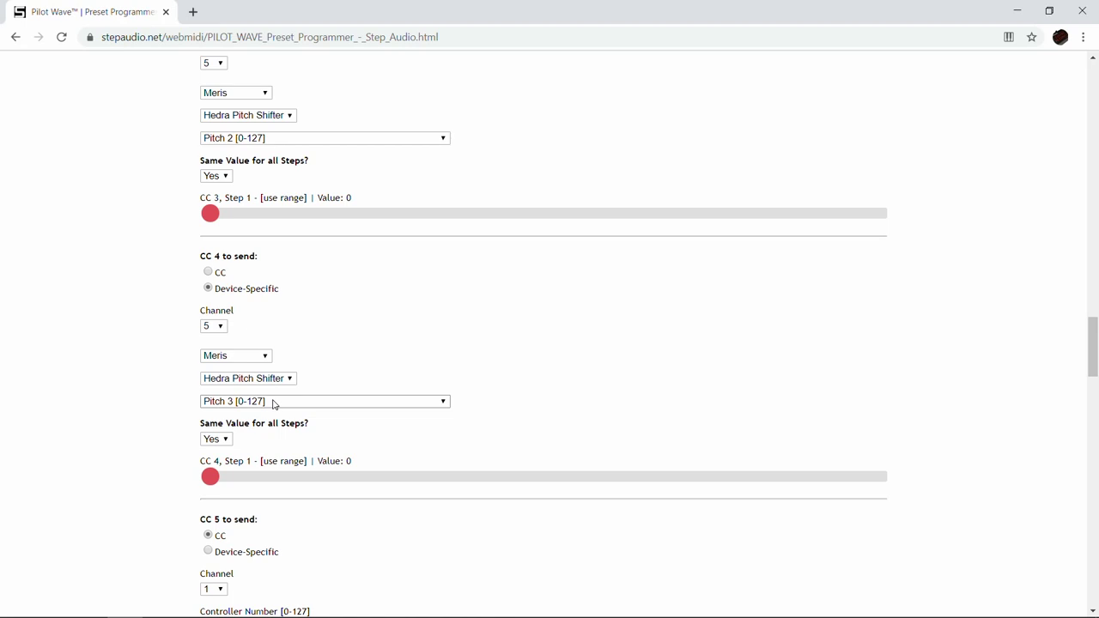
Step: Set the CC 2 values to 98, 109 and 81 for Steps 2, 3 and 4, and test them by scrubbing the sequence
{"action": "scroll", "coordinate": [273, 403], "scroll_direction": "up", "scroll_amount": 3}
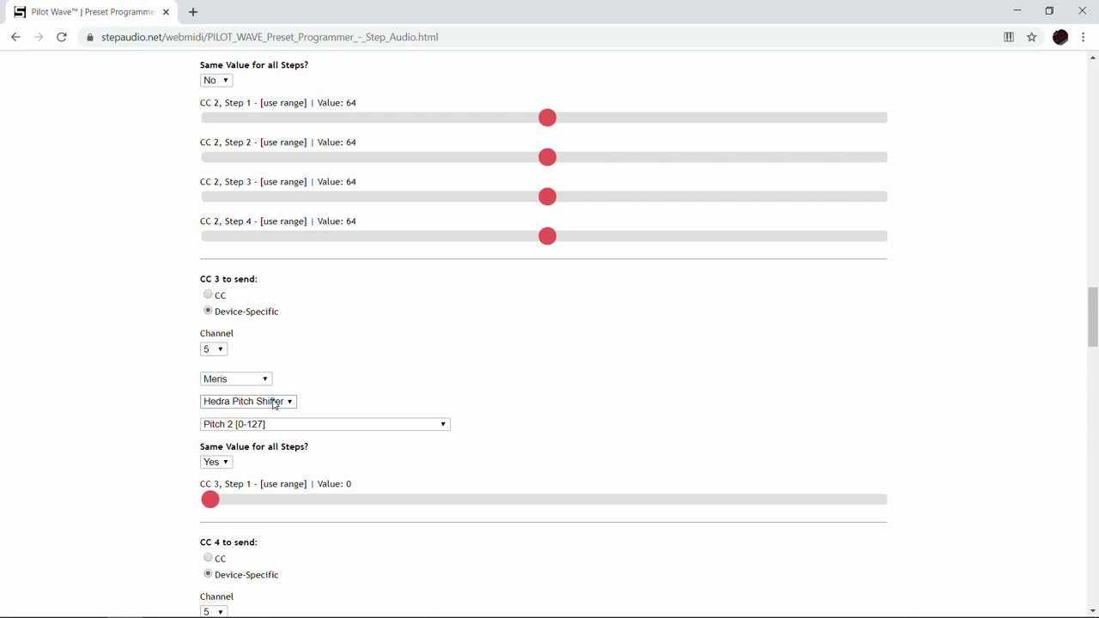
{"action": "scroll", "coordinate": [273, 403], "scroll_direction": "up", "scroll_amount": 3}
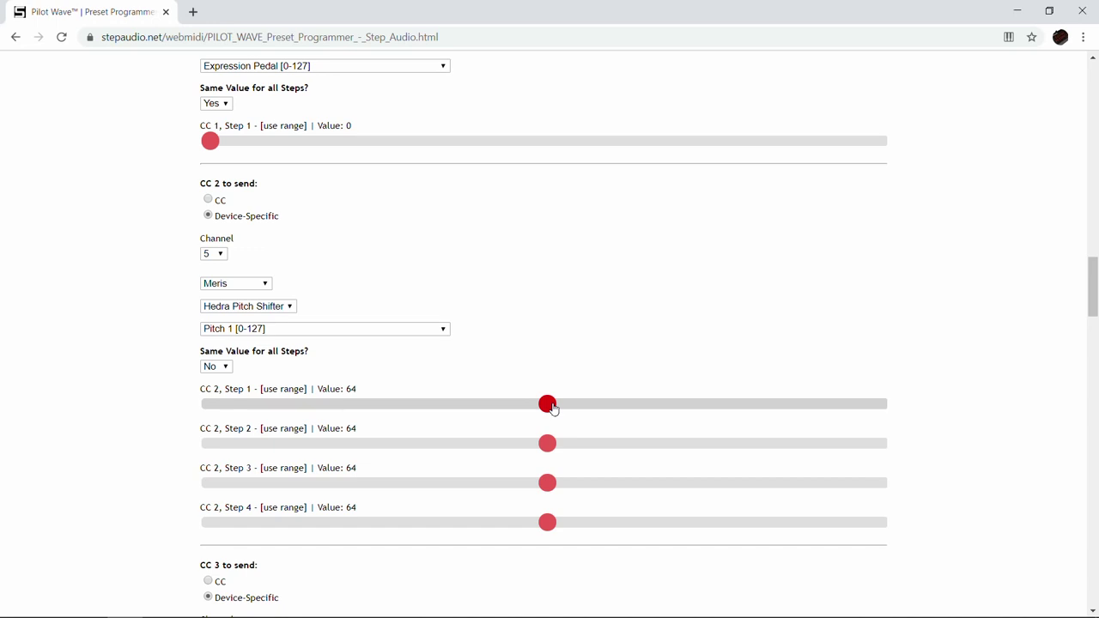
{"action": "left_click_drag", "start_coordinate": [548, 448], "coordinate": [728, 456]}
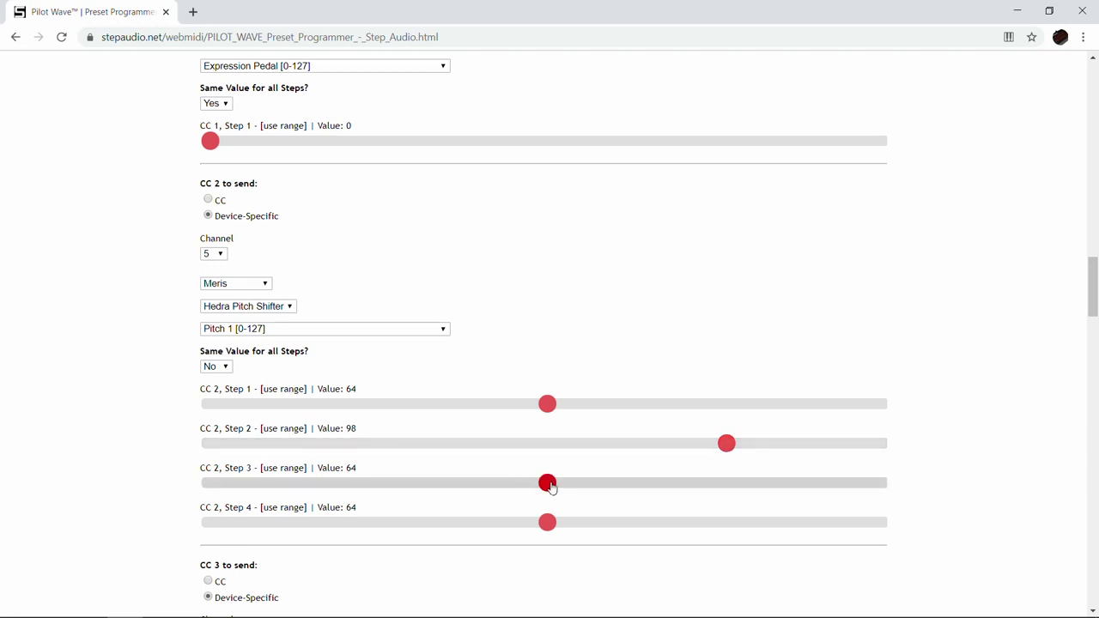
{"action": "left_click_drag", "start_coordinate": [550, 484], "coordinate": [781, 498]}
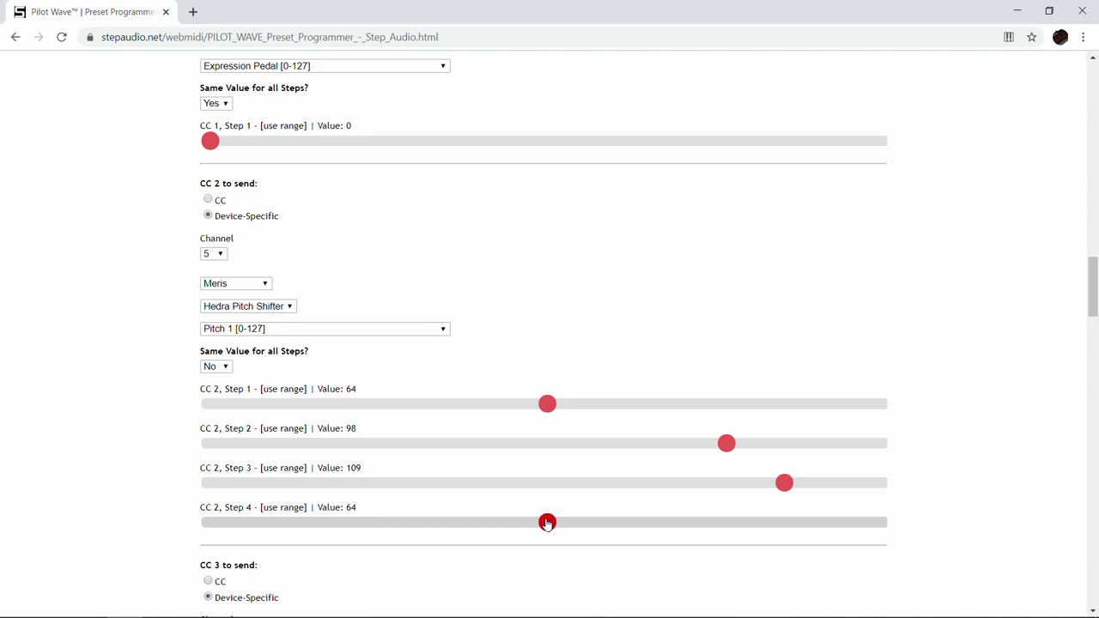
{"action": "left_click_drag", "start_coordinate": [547, 524], "coordinate": [637, 522]}
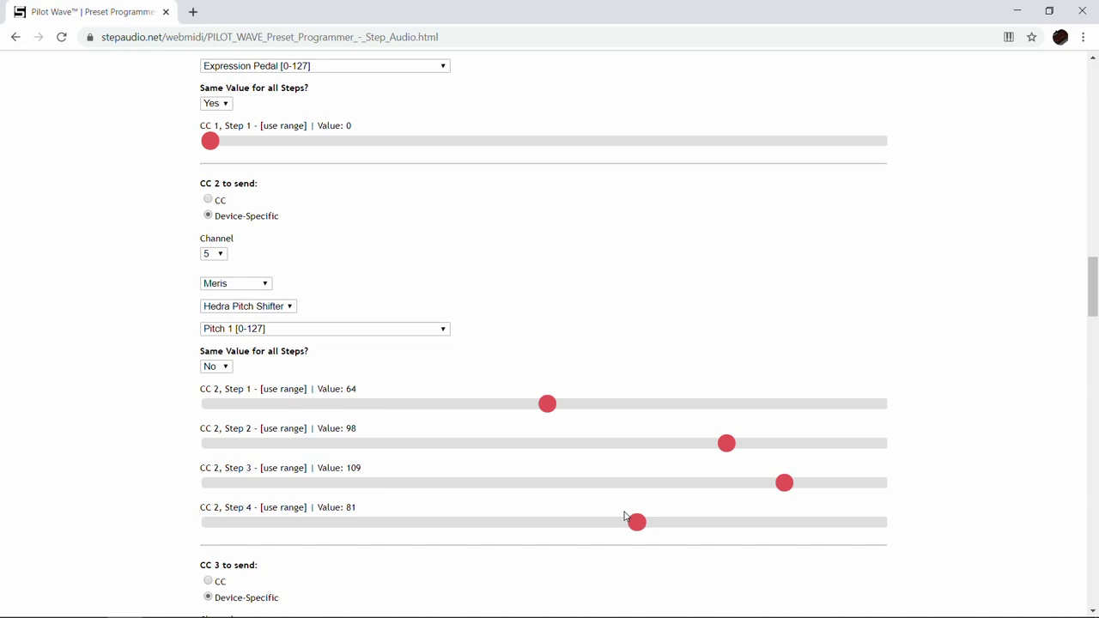
{"action": "scroll", "coordinate": [624, 515], "scroll_direction": "up", "scroll_amount": 7}
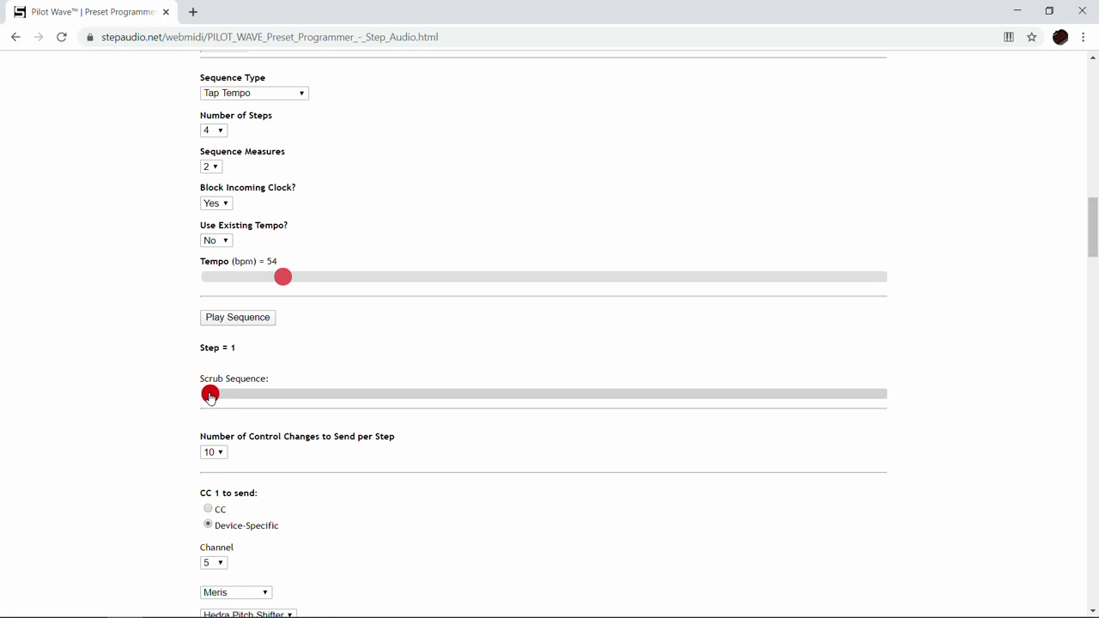
{"action": "left_click_drag", "start_coordinate": [209, 398], "coordinate": [233, 388]}
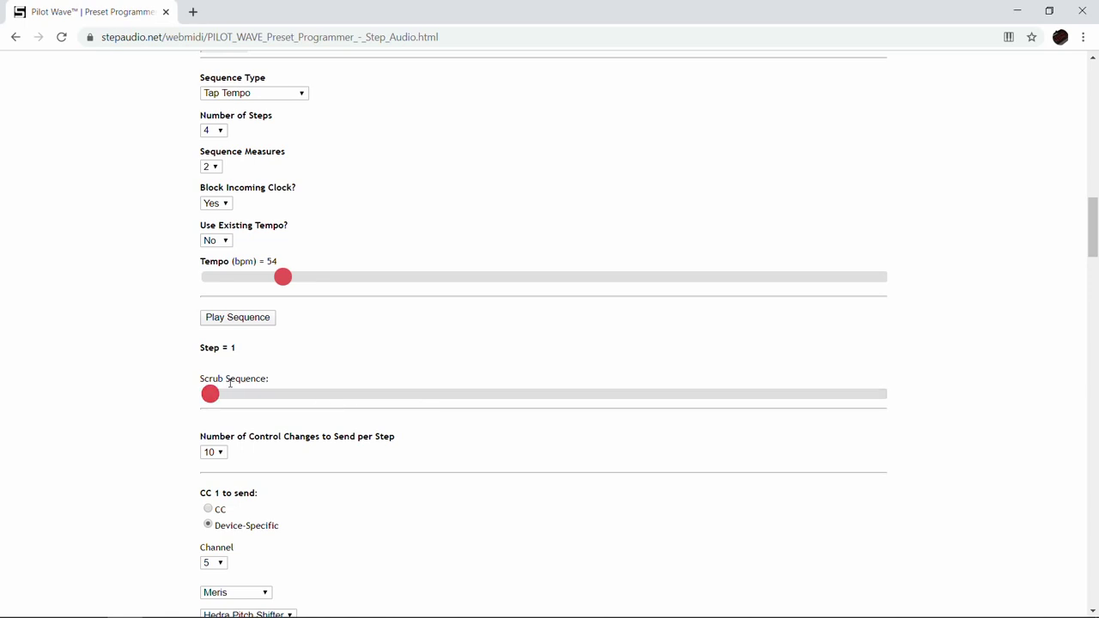
Step: Give CC 3 a separate value for each step, setting Step 1 to 64 and Step 2 to 98
{"action": "scroll", "coordinate": [105, 391], "scroll_direction": "down", "scroll_amount": 8}
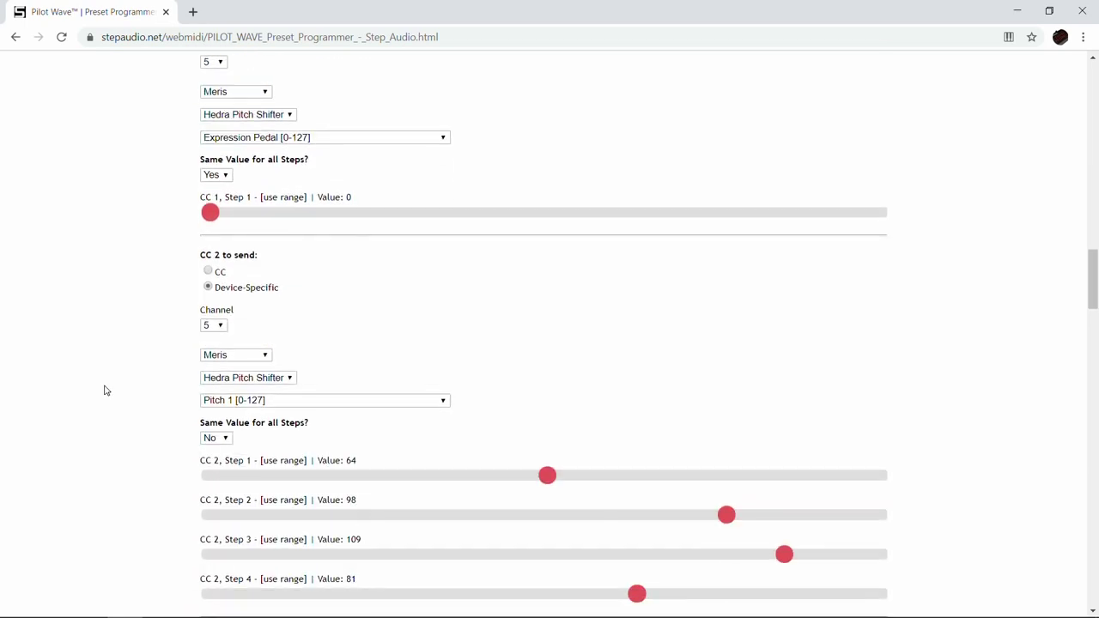
{"action": "scroll", "coordinate": [106, 391], "scroll_direction": "down", "scroll_amount": 4}
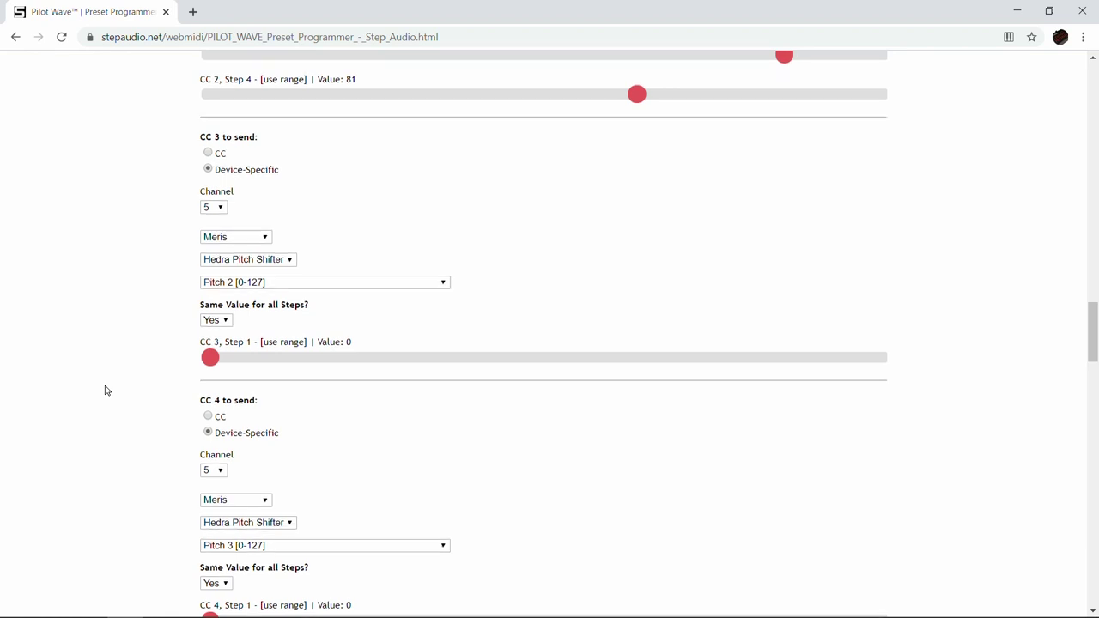
{"action": "scroll", "coordinate": [106, 391], "scroll_direction": "up", "scroll_amount": 2}
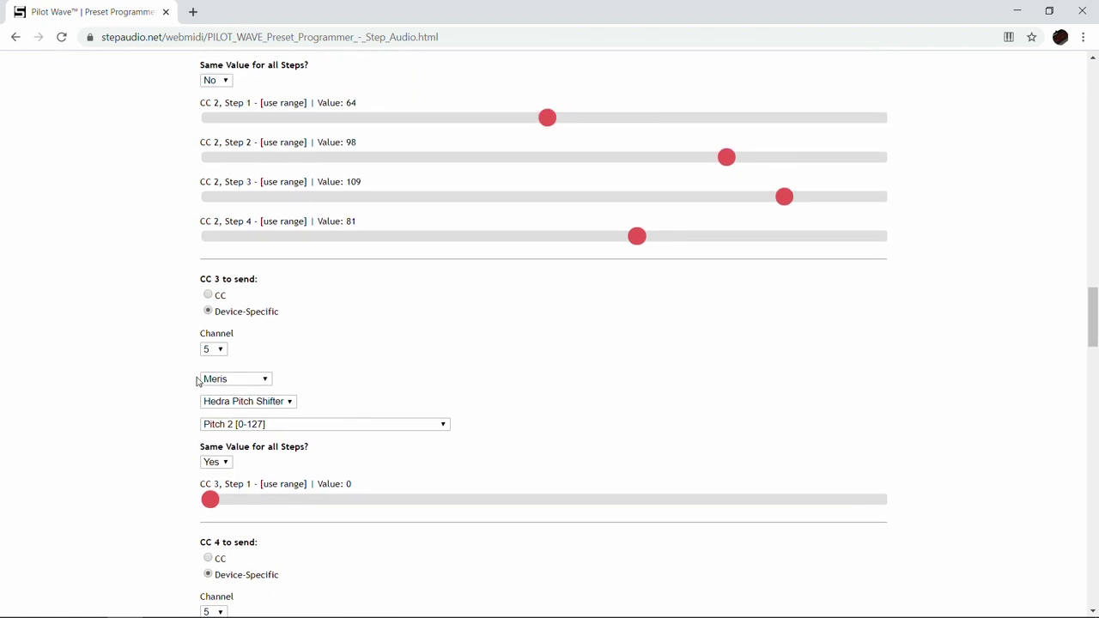
{"action": "left_click", "coordinate": [220, 464]}
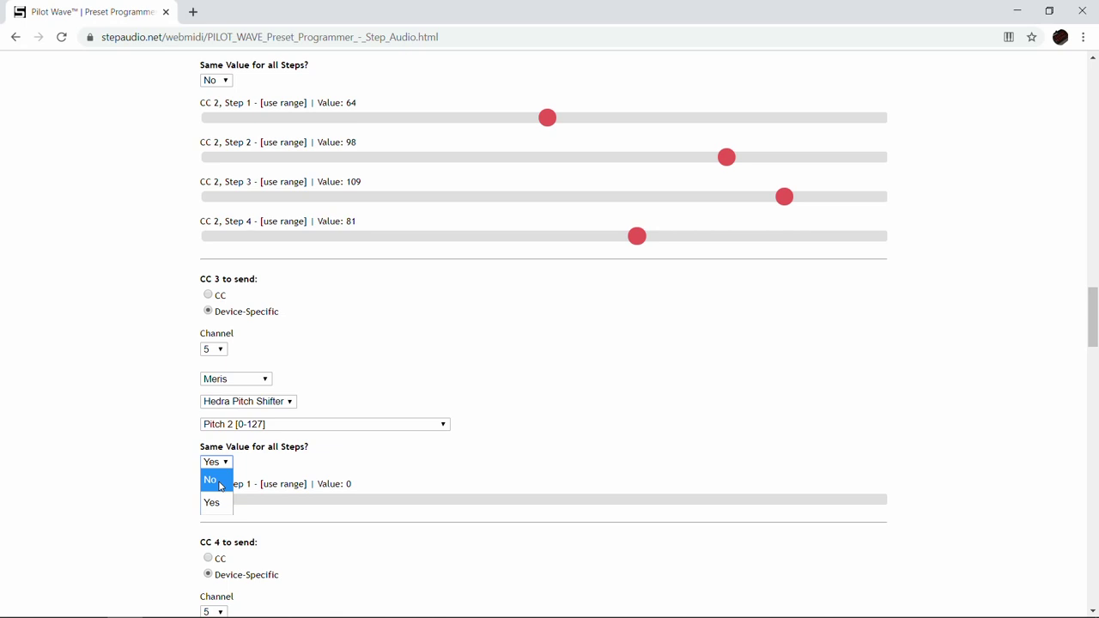
{"action": "left_click", "coordinate": [220, 486]}
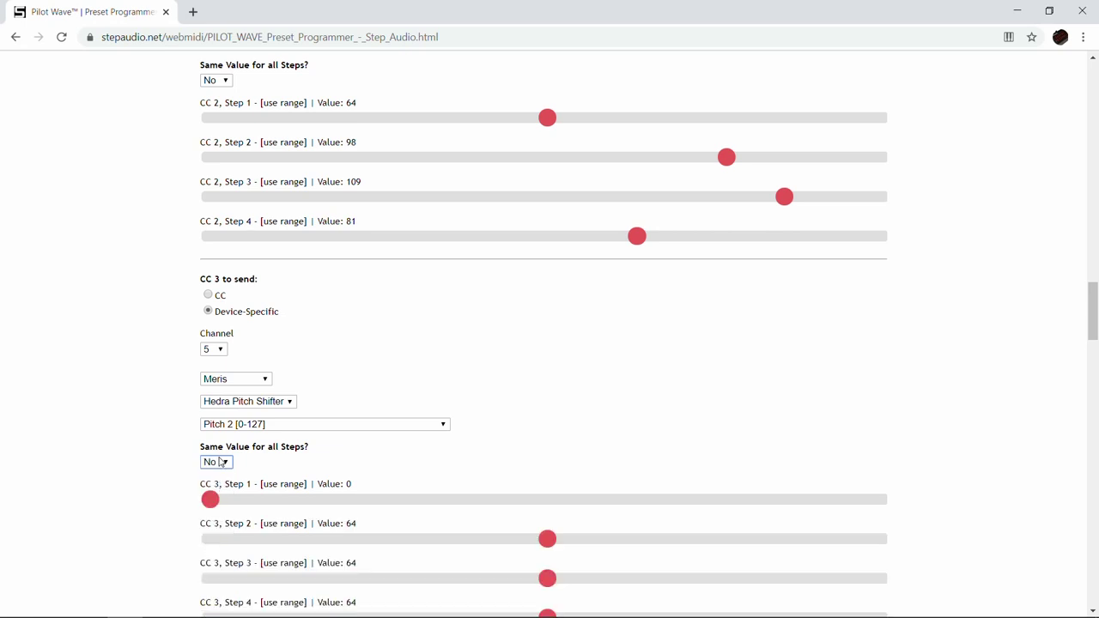
{"action": "scroll", "coordinate": [217, 453], "scroll_direction": "down", "scroll_amount": 1}
{"action": "scroll", "coordinate": [216, 453], "scroll_direction": "up", "scroll_amount": 1}
{"action": "scroll", "coordinate": [212, 263], "scroll_direction": "down", "scroll_amount": 2}
{"action": "left_click_drag", "start_coordinate": [210, 365], "coordinate": [727, 412]}
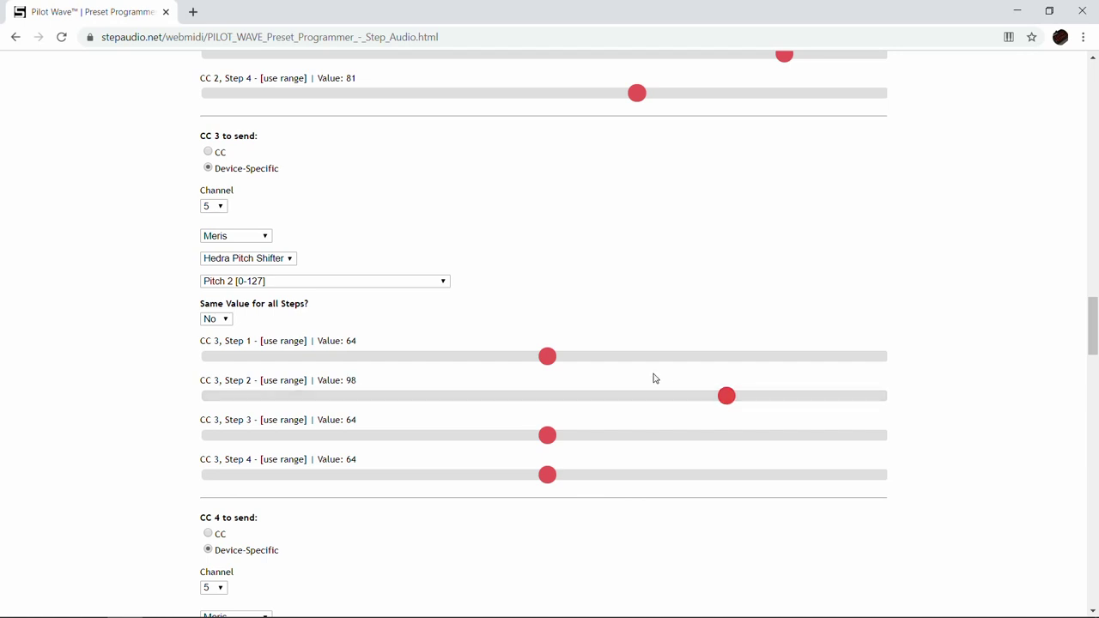
Step: Set the CC 3 values to 109 for Step 3 and 81 for Step 4
{"action": "scroll", "coordinate": [594, 369], "scroll_direction": "up", "scroll_amount": 2}
{"action": "scroll", "coordinate": [595, 368], "scroll_direction": "down", "scroll_amount": 3}
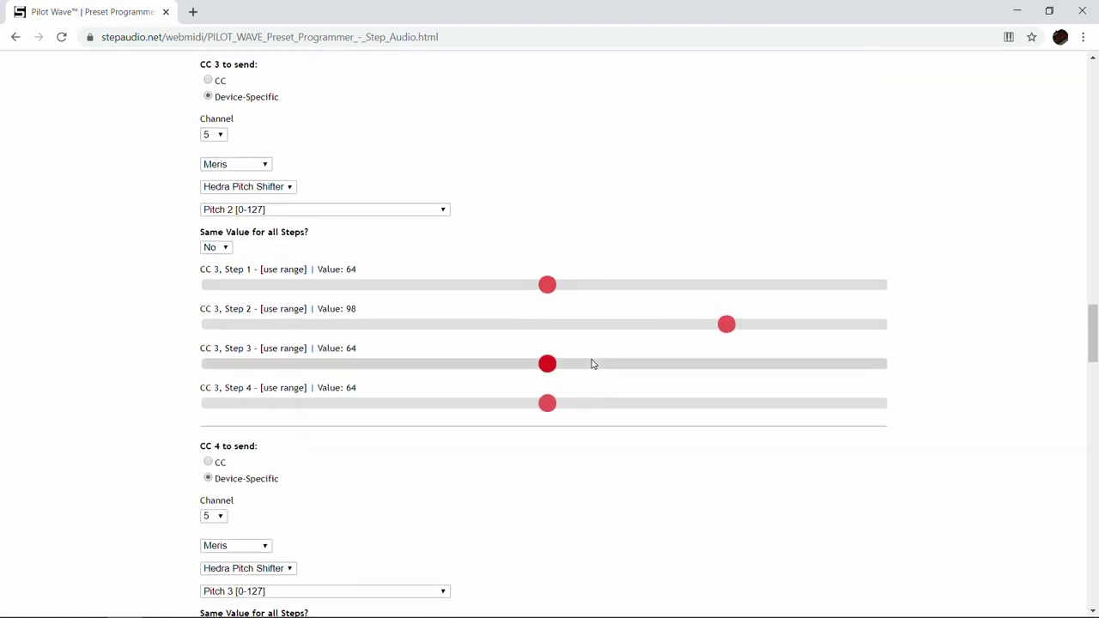
{"action": "left_click_drag", "start_coordinate": [552, 368], "coordinate": [785, 368]}
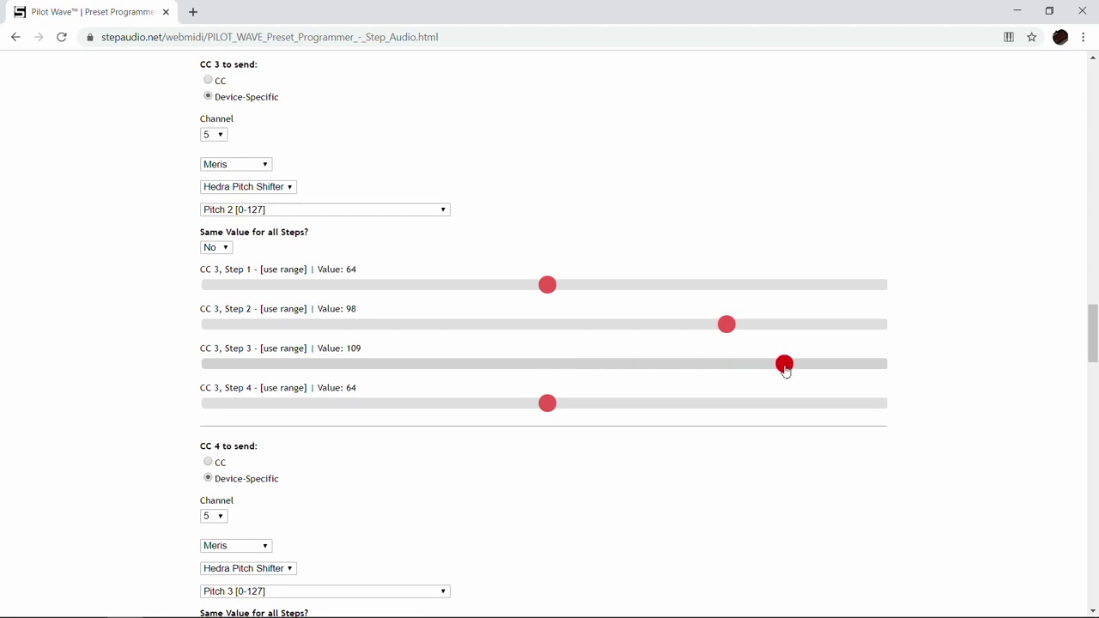
{"action": "left_click_drag", "start_coordinate": [549, 413], "coordinate": [638, 405]}
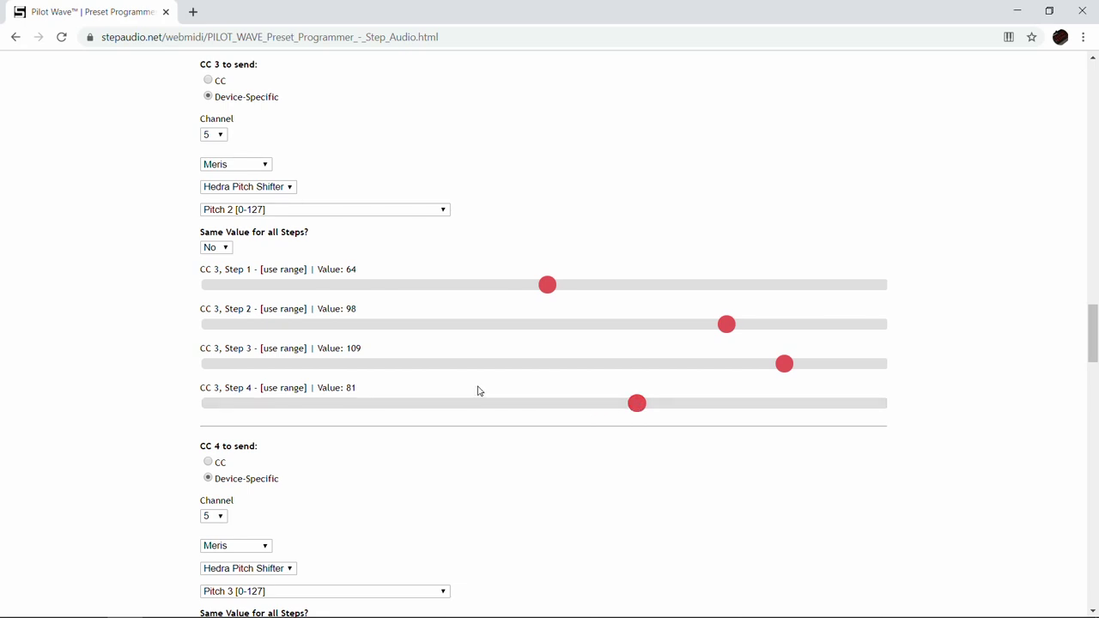
Step: Play the sequence to audition the Pitch 1 and Pitch 2 changes together
{"action": "scroll", "coordinate": [504, 369], "scroll_direction": "up", "scroll_amount": 6}
{"action": "scroll", "coordinate": [503, 367], "scroll_direction": "up", "scroll_amount": 4}
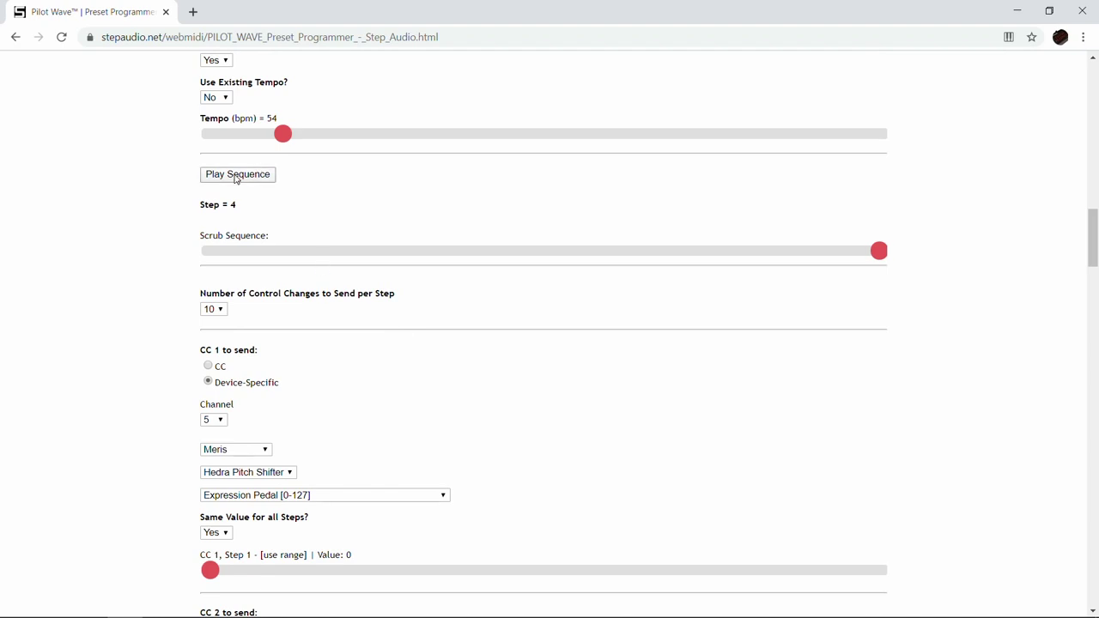
{"action": "left_click", "coordinate": [231, 181]}
Step: Give CC 4 a separate value for each step, setting Step 1 to 5 and Step 2 to 37
{"action": "scroll", "coordinate": [304, 272], "scroll_direction": "down", "scroll_amount": 7}
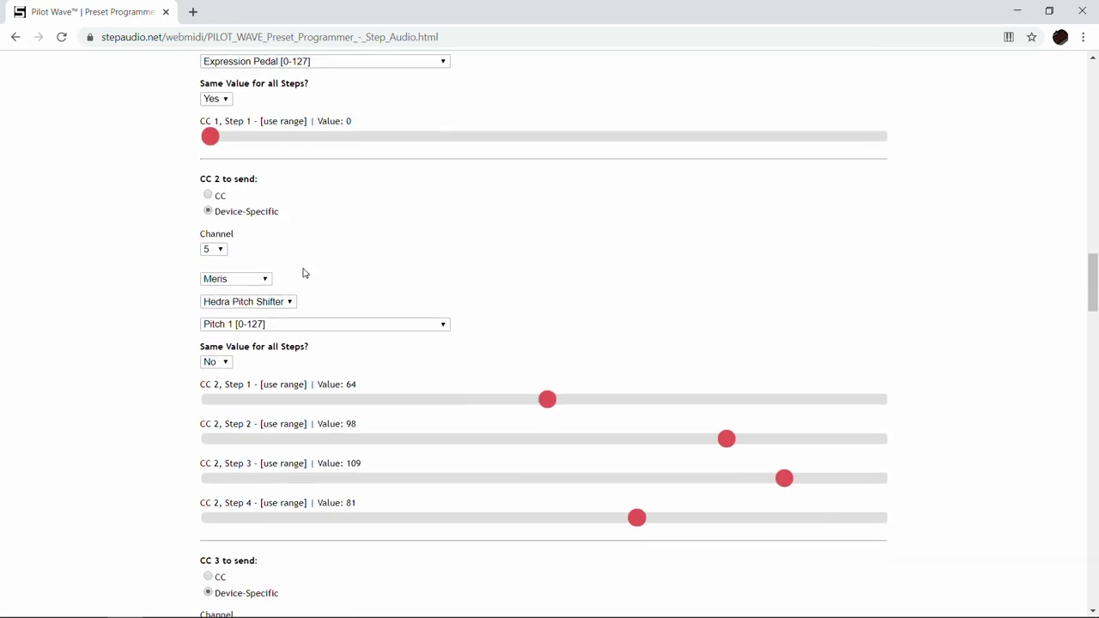
{"action": "scroll", "coordinate": [303, 273], "scroll_direction": "down", "scroll_amount": 6}
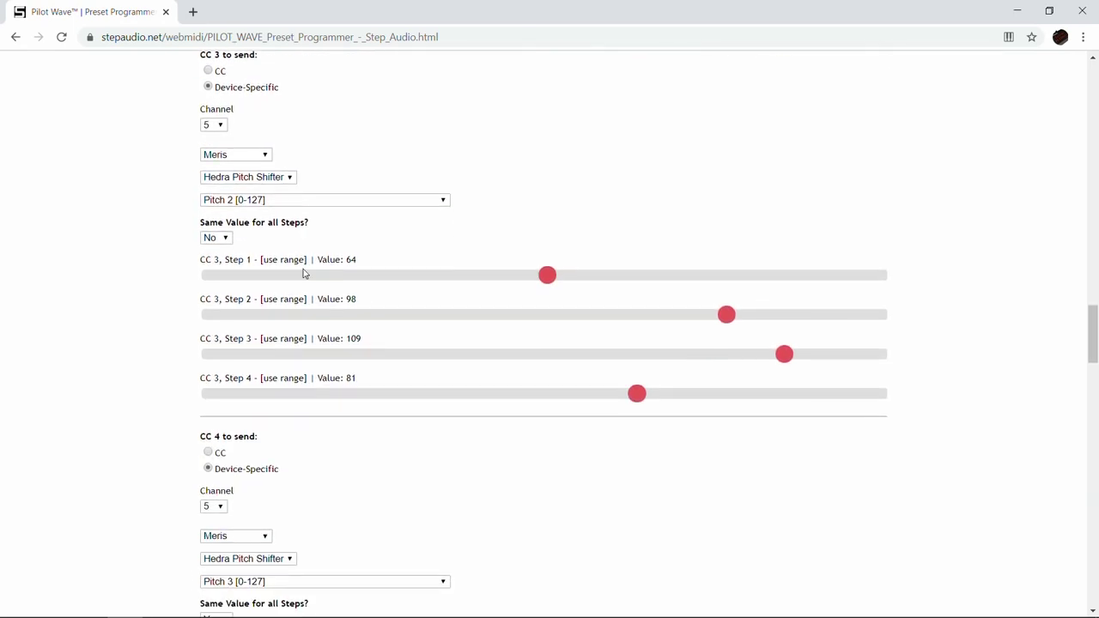
{"action": "scroll", "coordinate": [303, 273], "scroll_direction": "down", "scroll_amount": 1}
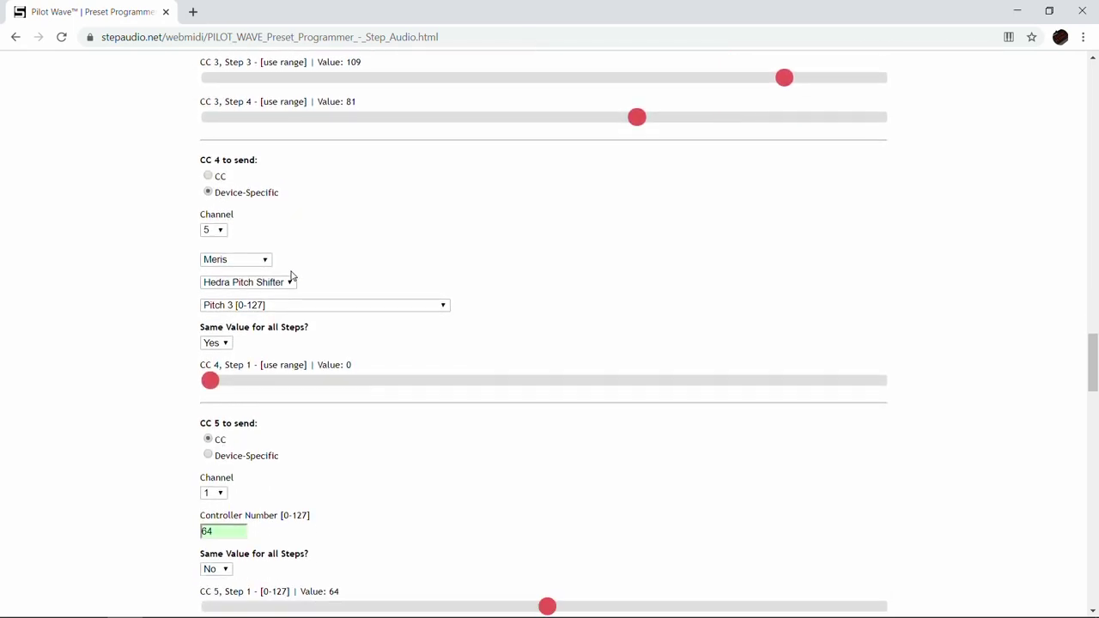
{"action": "left_click", "coordinate": [215, 345]}
{"action": "left_click", "coordinate": [215, 359]}
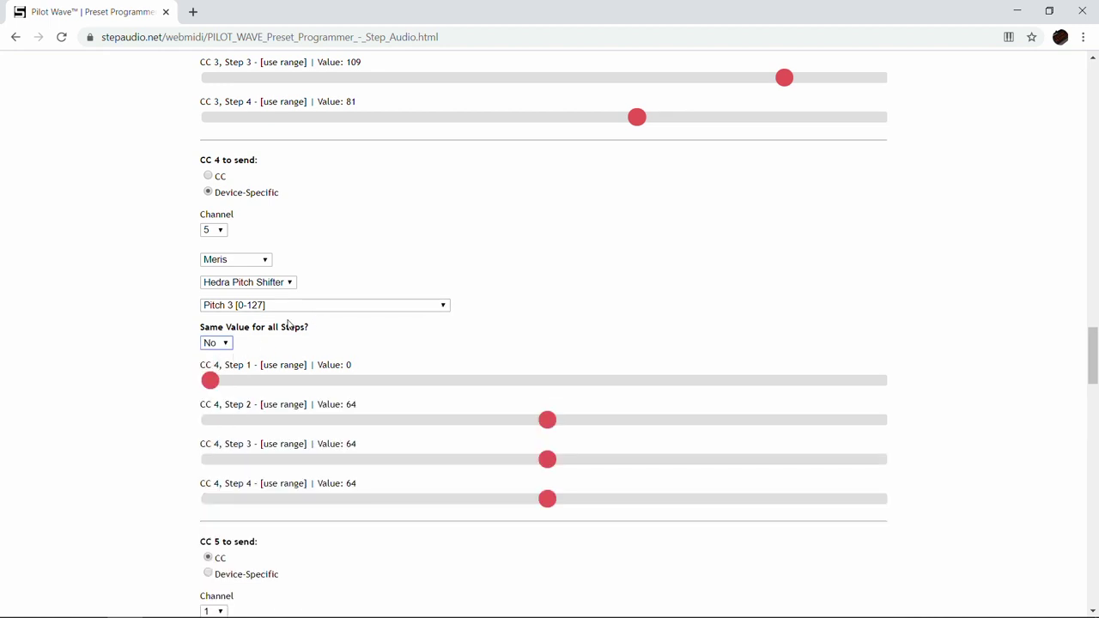
{"action": "scroll", "coordinate": [448, 334], "scroll_direction": "up", "scroll_amount": 2}
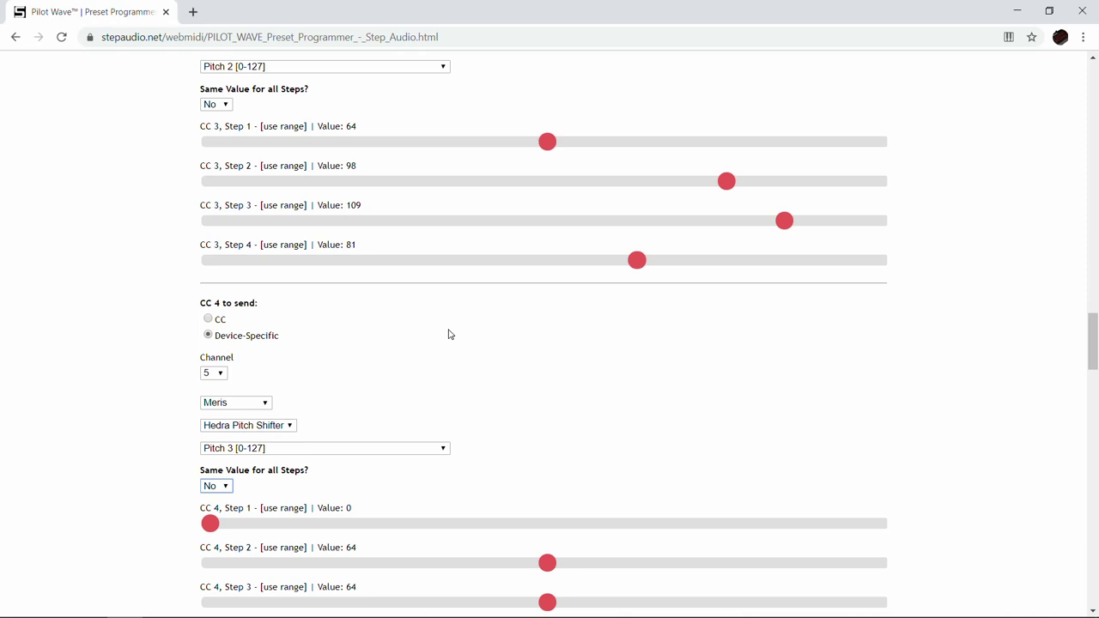
{"action": "scroll", "coordinate": [448, 334], "scroll_direction": "down", "scroll_amount": 3}
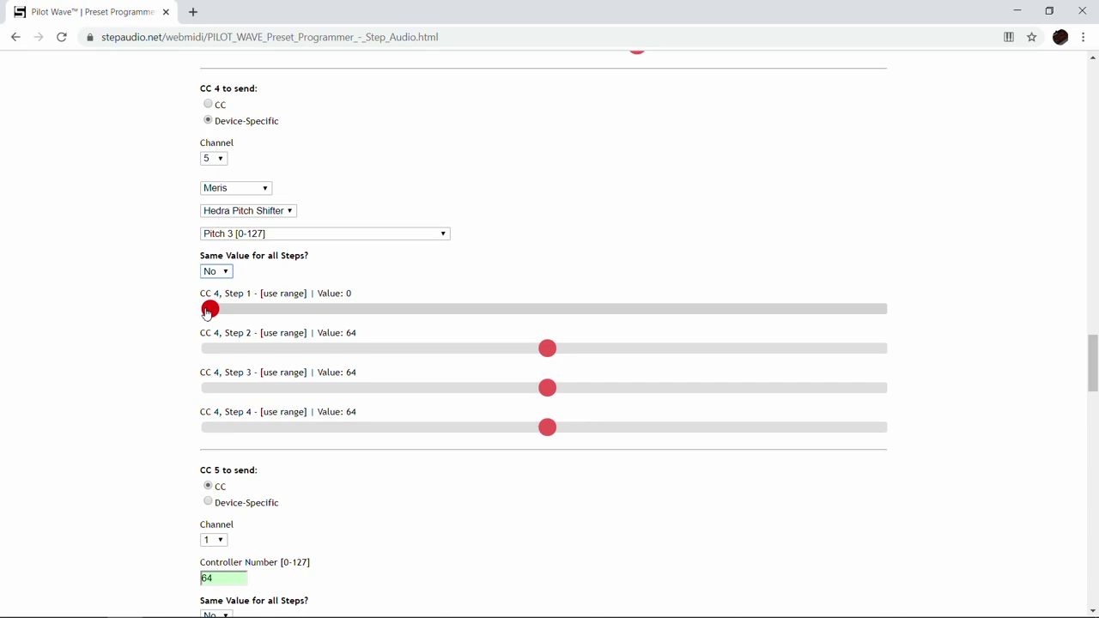
{"action": "left_click_drag", "start_coordinate": [209, 311], "coordinate": [237, 328]}
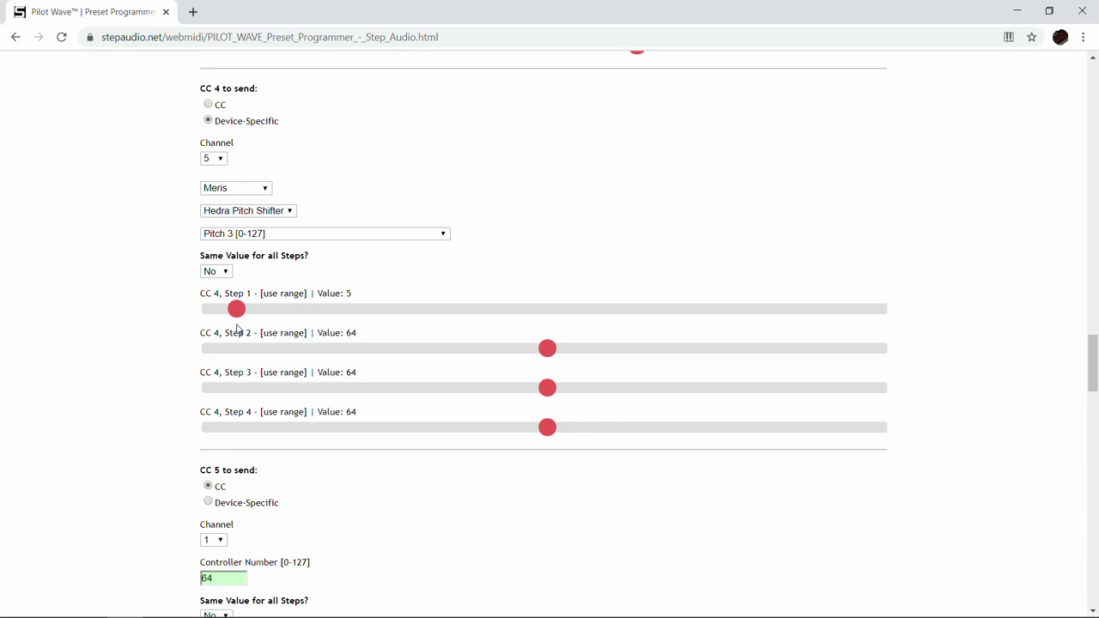
{"action": "left_click", "coordinate": [545, 351]}
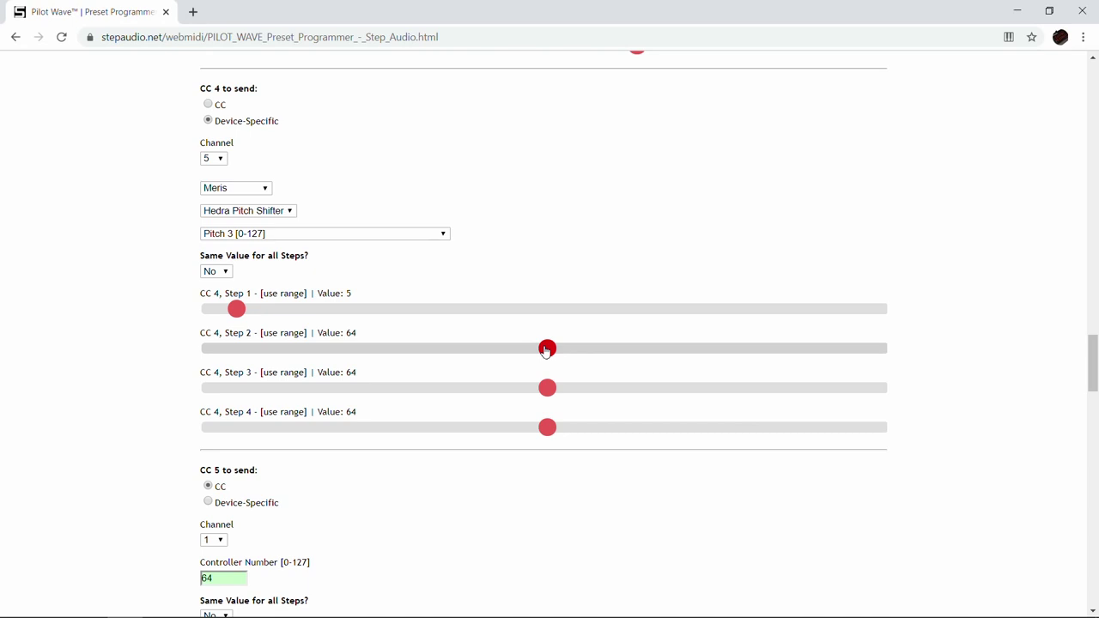
{"action": "left_click_drag", "start_coordinate": [546, 351], "coordinate": [407, 354]}
Step: Set the CC 4 values to 48 for Step 3 and 23 for Step 4
{"action": "left_click_drag", "start_coordinate": [551, 388], "coordinate": [548, 391]}
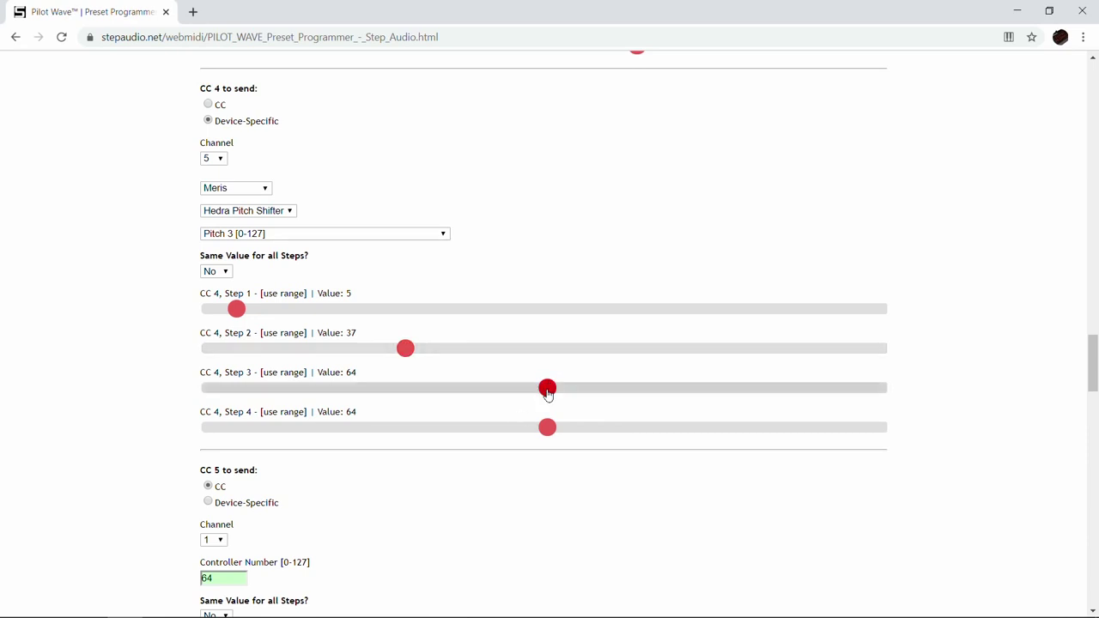
{"action": "left_click_drag", "start_coordinate": [548, 392], "coordinate": [465, 408]}
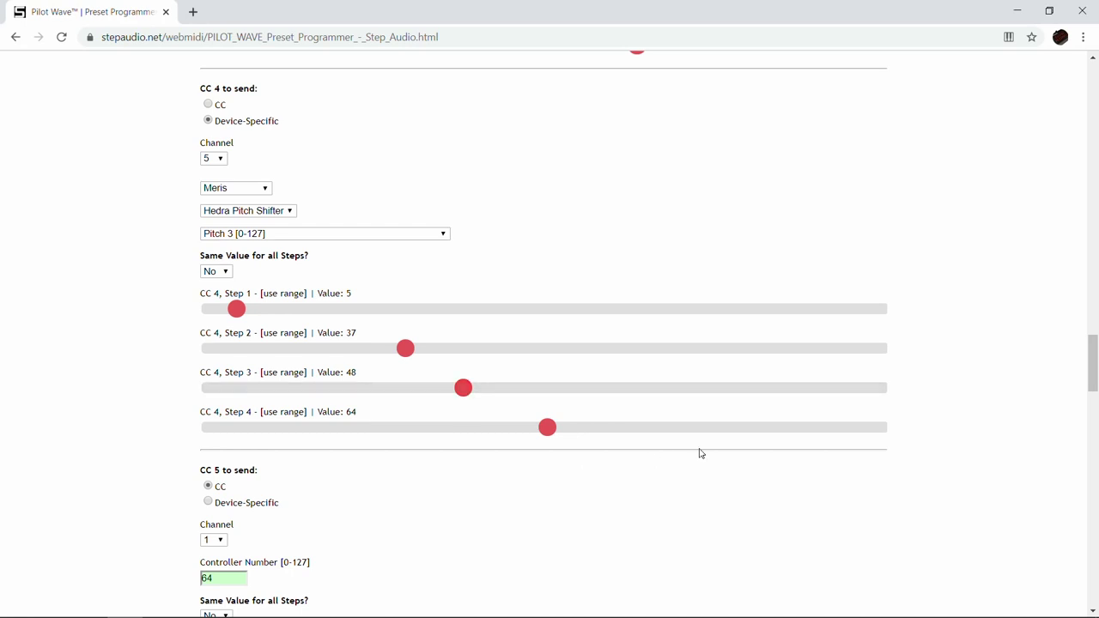
{"action": "left_click_drag", "start_coordinate": [548, 432], "coordinate": [331, 432]}
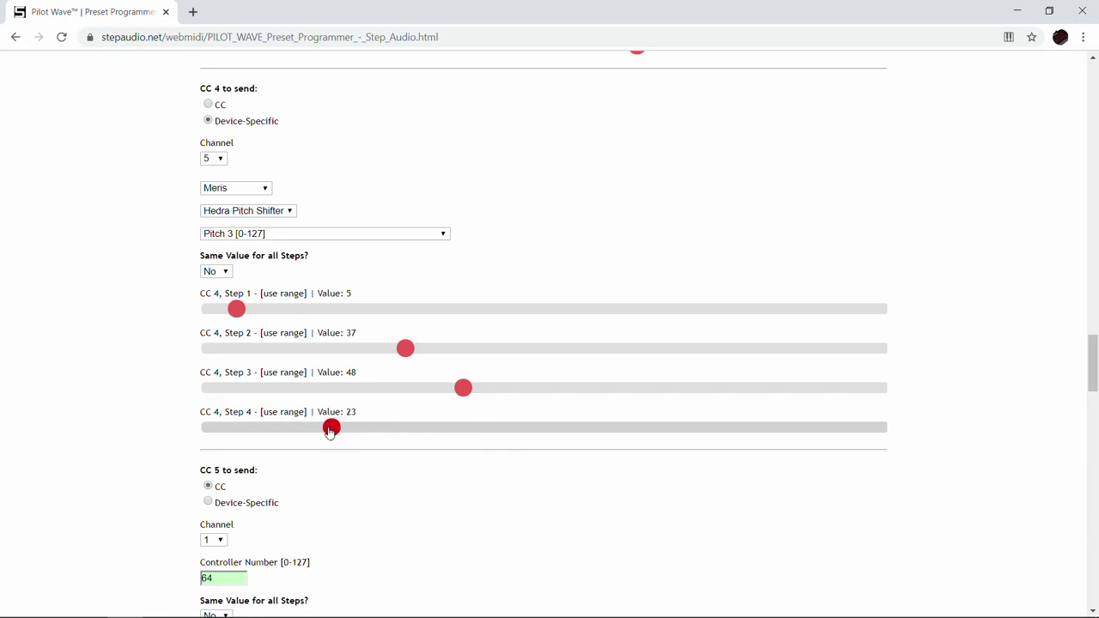
{"action": "left_click_drag", "start_coordinate": [330, 433], "coordinate": [332, 429]}
Step: Play the sequence to audition all three Hedra pitch parameters together
{"action": "scroll", "coordinate": [326, 395], "scroll_direction": "up", "scroll_amount": 7}
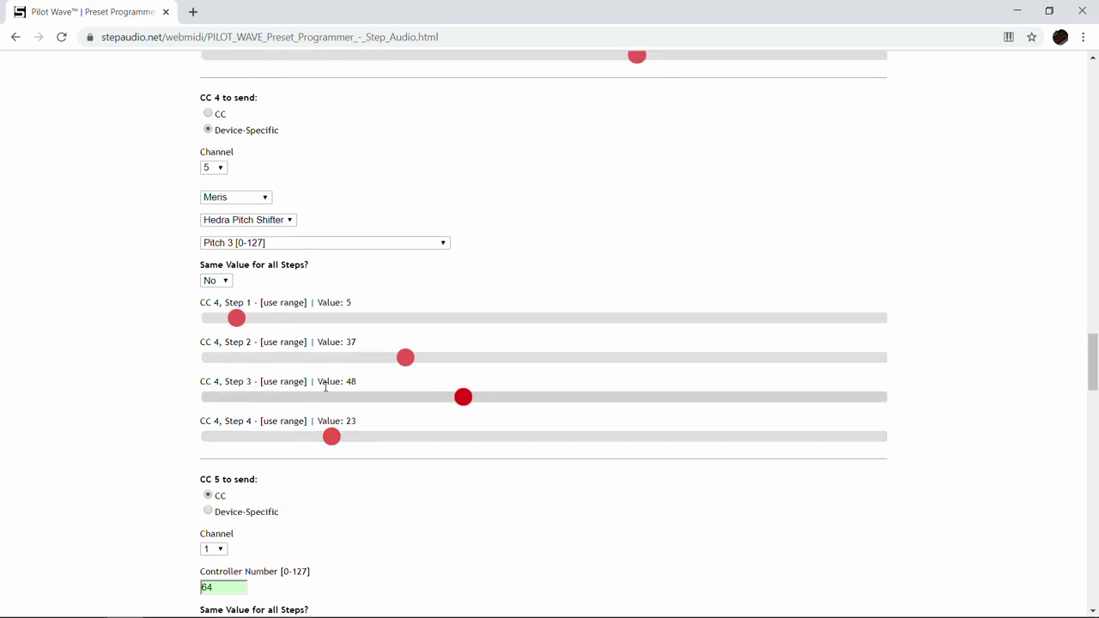
{"action": "scroll", "coordinate": [324, 391], "scroll_direction": "up", "scroll_amount": 8}
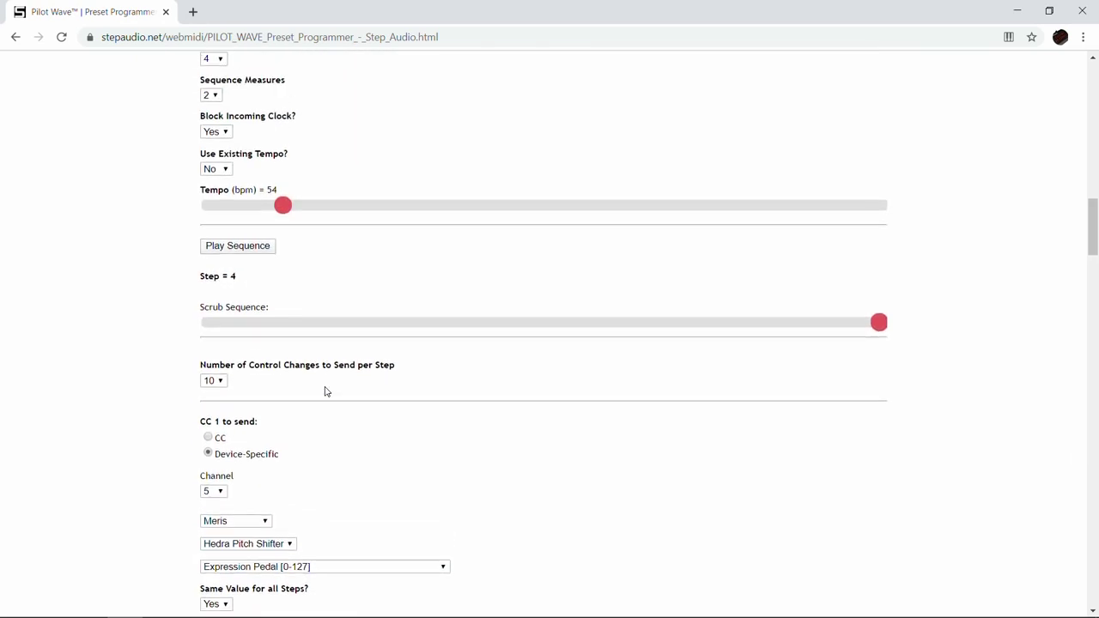
{"action": "left_click", "coordinate": [228, 247]}
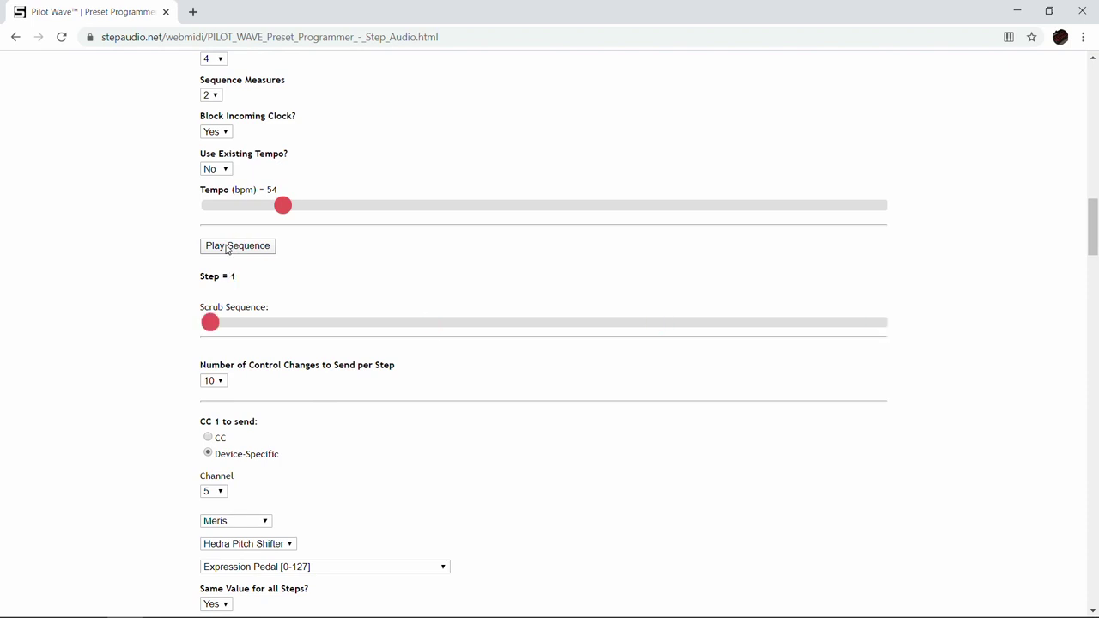
{"action": "scroll", "coordinate": [151, 275], "scroll_direction": "down", "scroll_amount": 13}
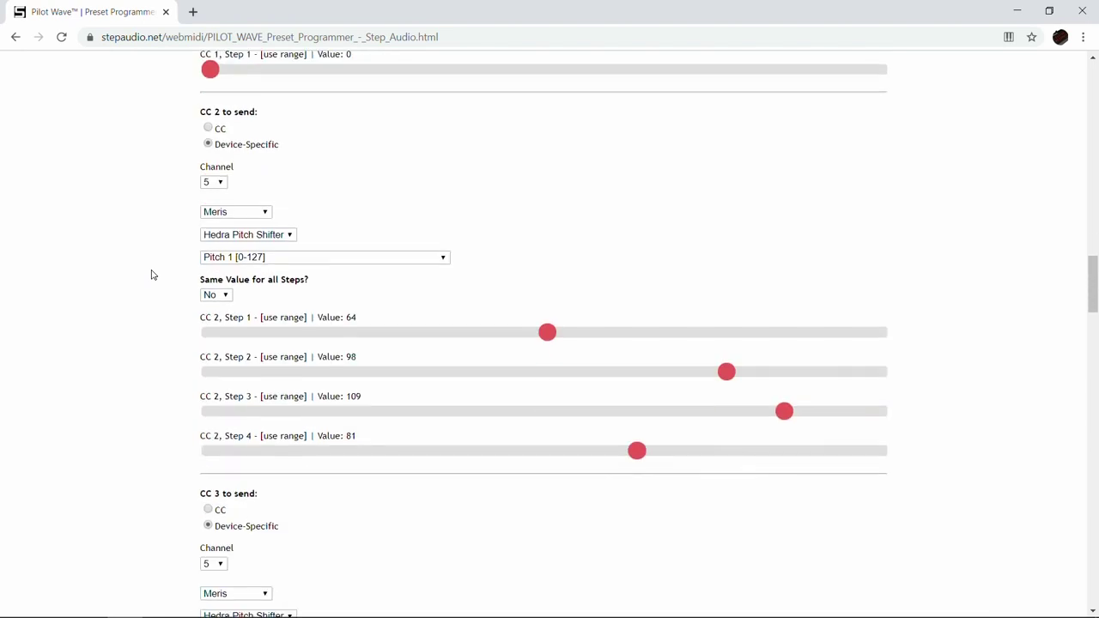
Step: Make CC 5 device-specific on channel 3, controlling the Drive parameter of the Strymon Riverside
{"action": "scroll", "coordinate": [151, 275], "scroll_direction": "down", "scroll_amount": 10}
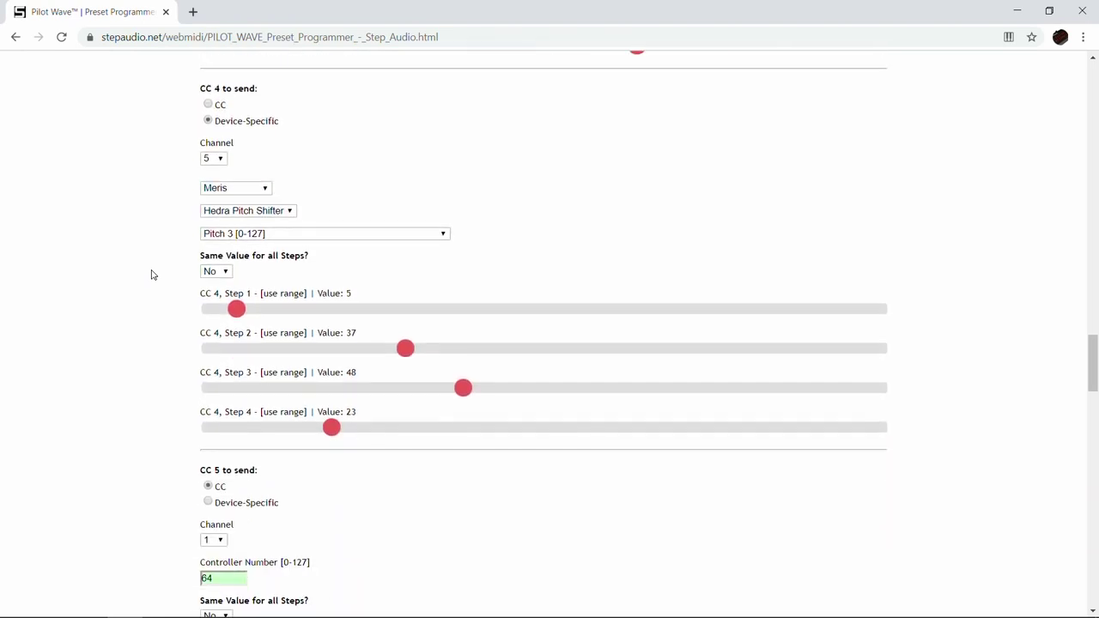
{"action": "scroll", "coordinate": [151, 275], "scroll_direction": "down", "scroll_amount": 1}
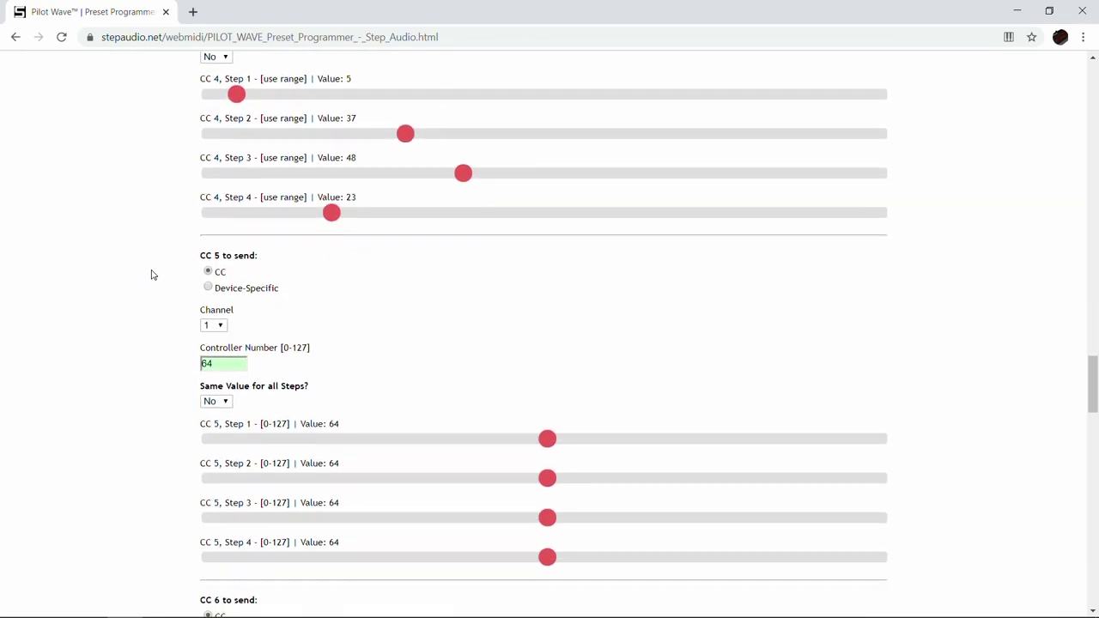
{"action": "scroll", "coordinate": [151, 275], "scroll_direction": "down", "scroll_amount": 1}
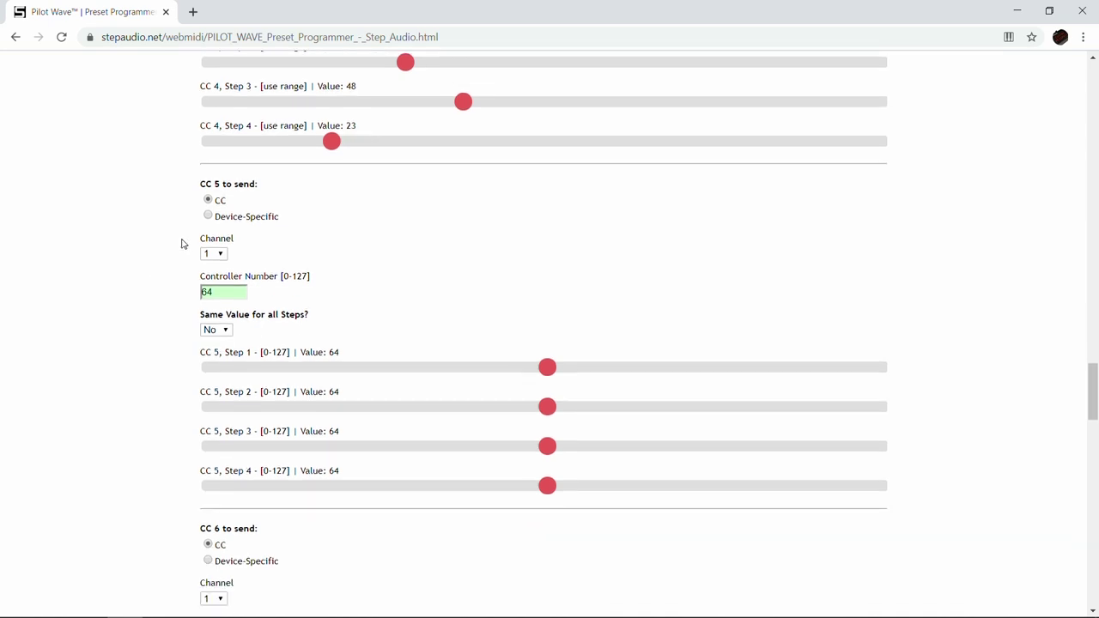
{"action": "left_click", "coordinate": [208, 217]}
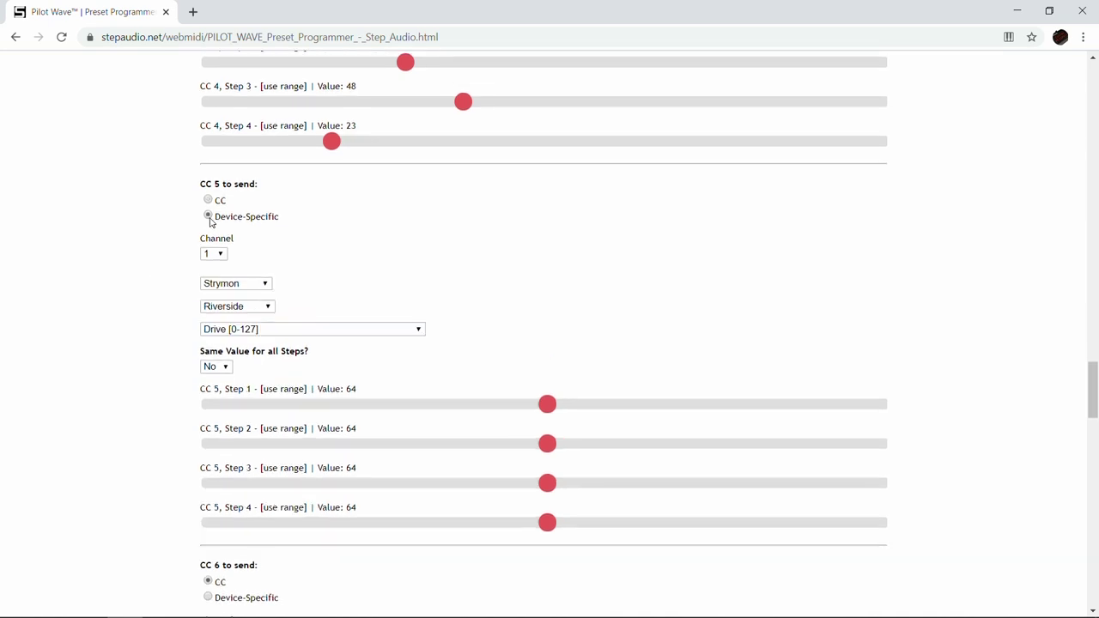
{"action": "left_click", "coordinate": [221, 255]}
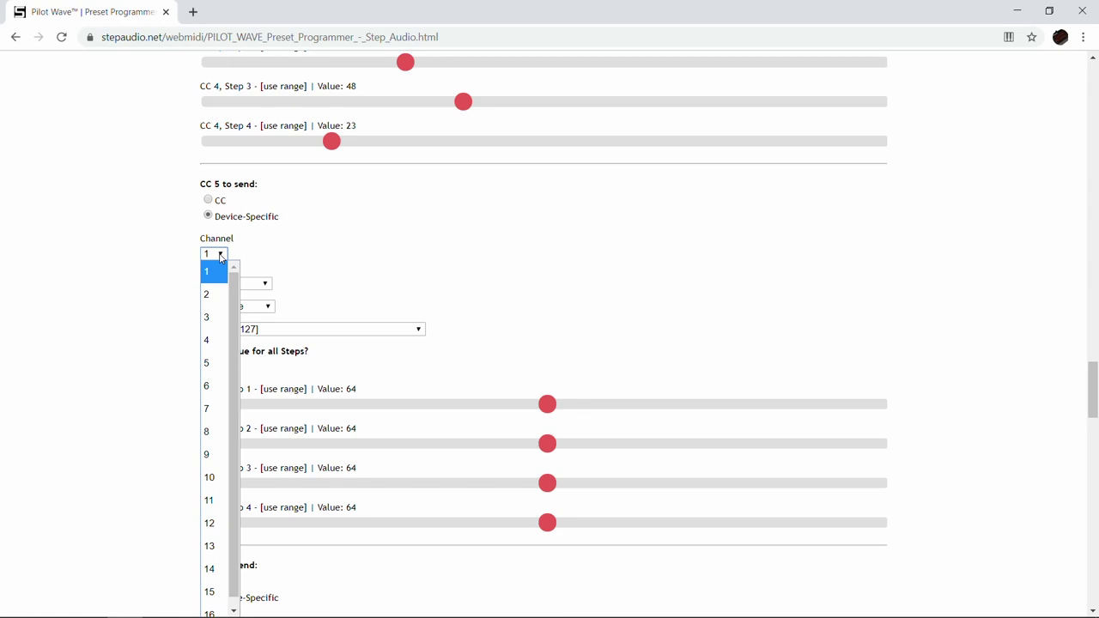
{"action": "left_click", "coordinate": [214, 318]}
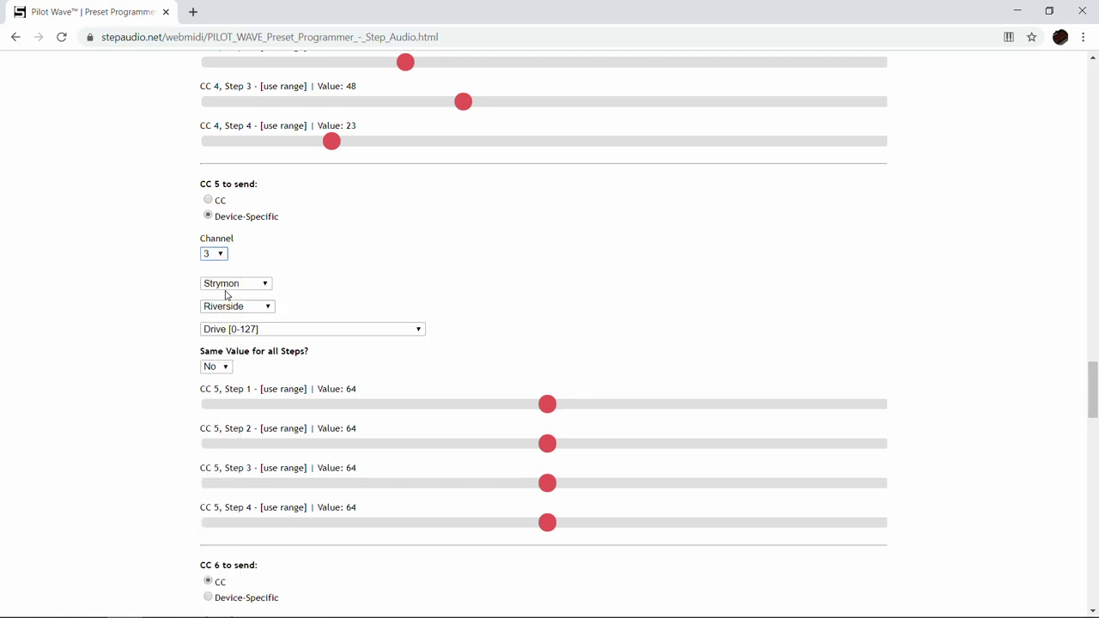
{"action": "left_click", "coordinate": [222, 311]}
{"action": "left_click", "coordinate": [223, 311]}
{"action": "left_click", "coordinate": [240, 337]}
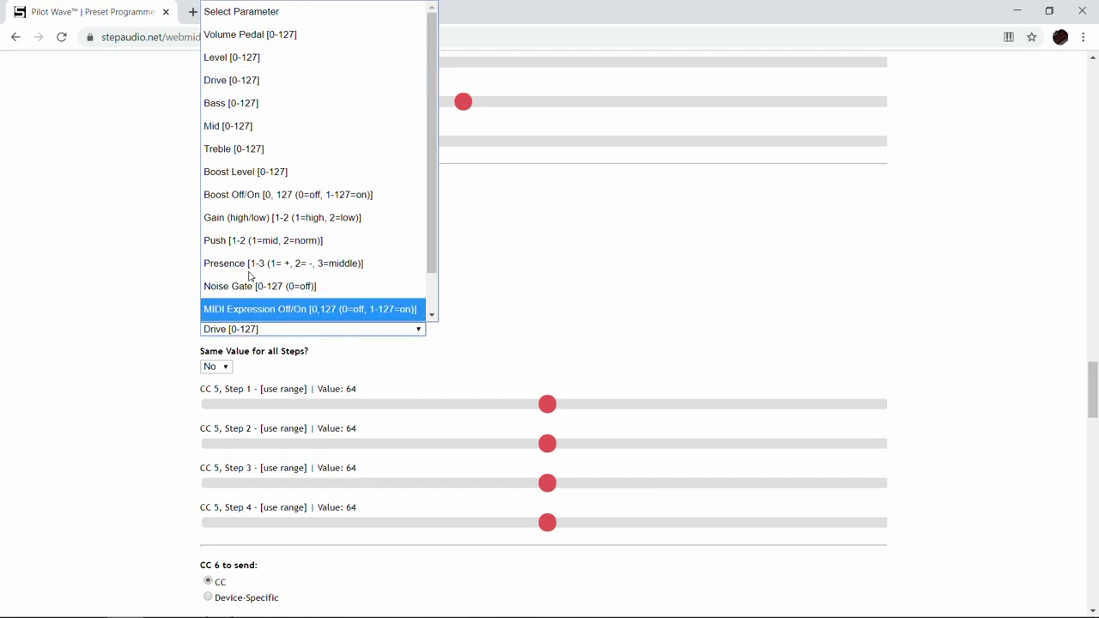
{"action": "left_click", "coordinate": [254, 83]}
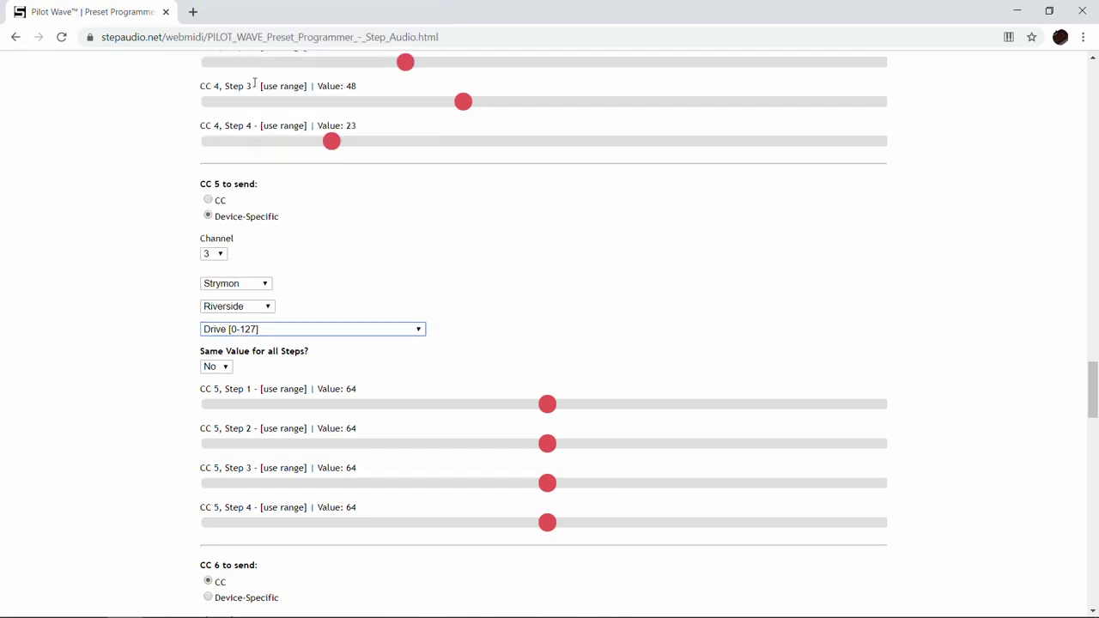
Step: Set the CC 5 Drive values to 41, 32, 84 and 52 for Steps 1 through 4
{"action": "left_click", "coordinate": [547, 404]}
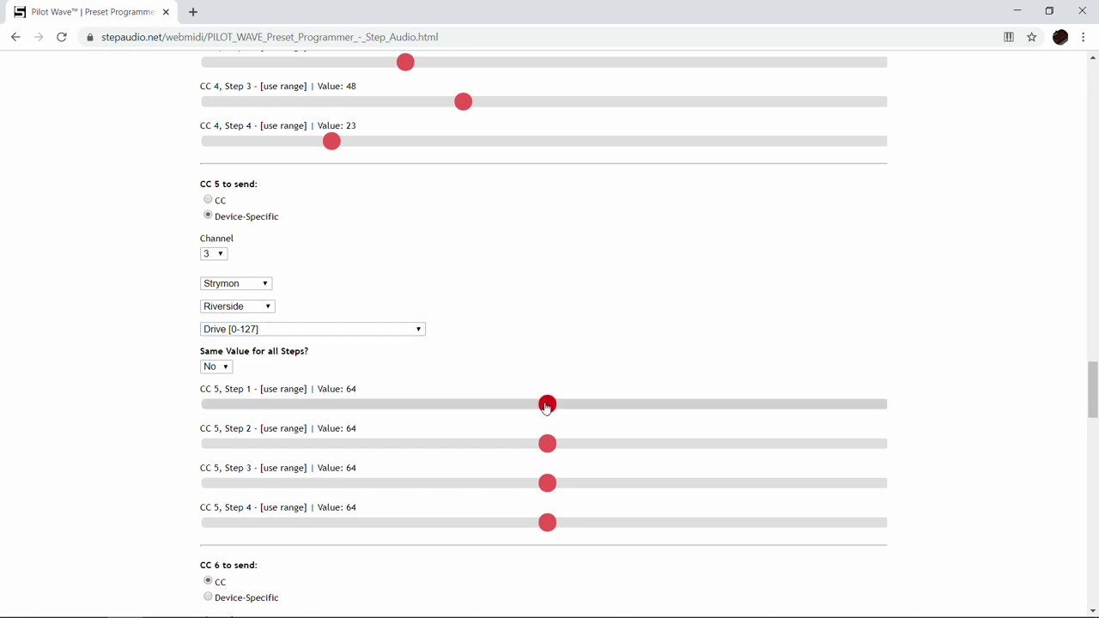
{"action": "left_click_drag", "start_coordinate": [546, 407], "coordinate": [427, 394]}
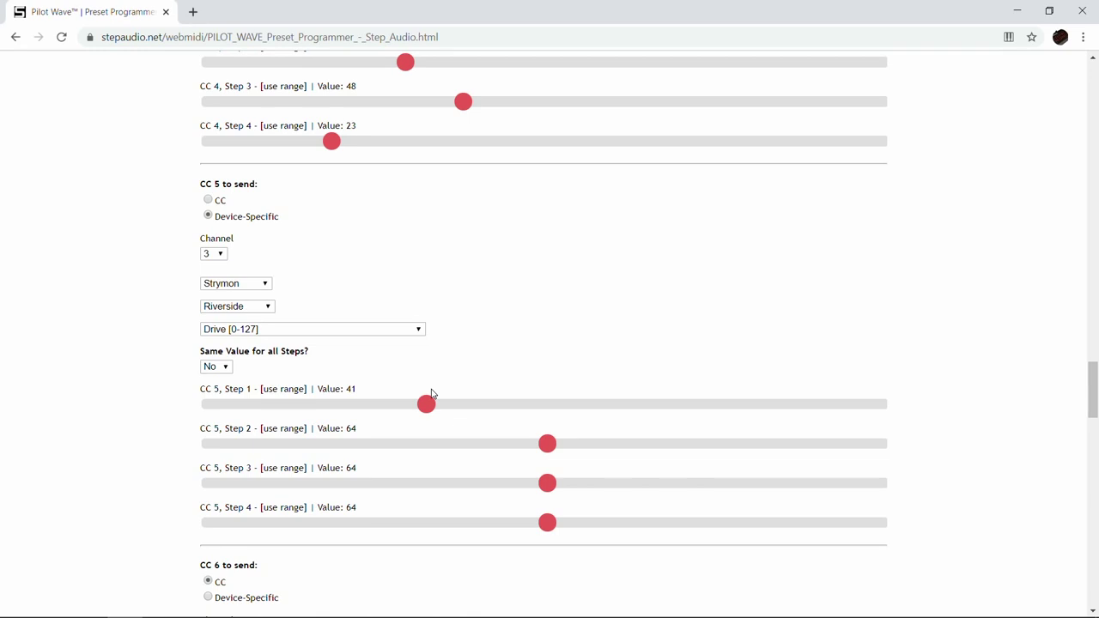
{"action": "left_click_drag", "start_coordinate": [540, 444], "coordinate": [379, 447]}
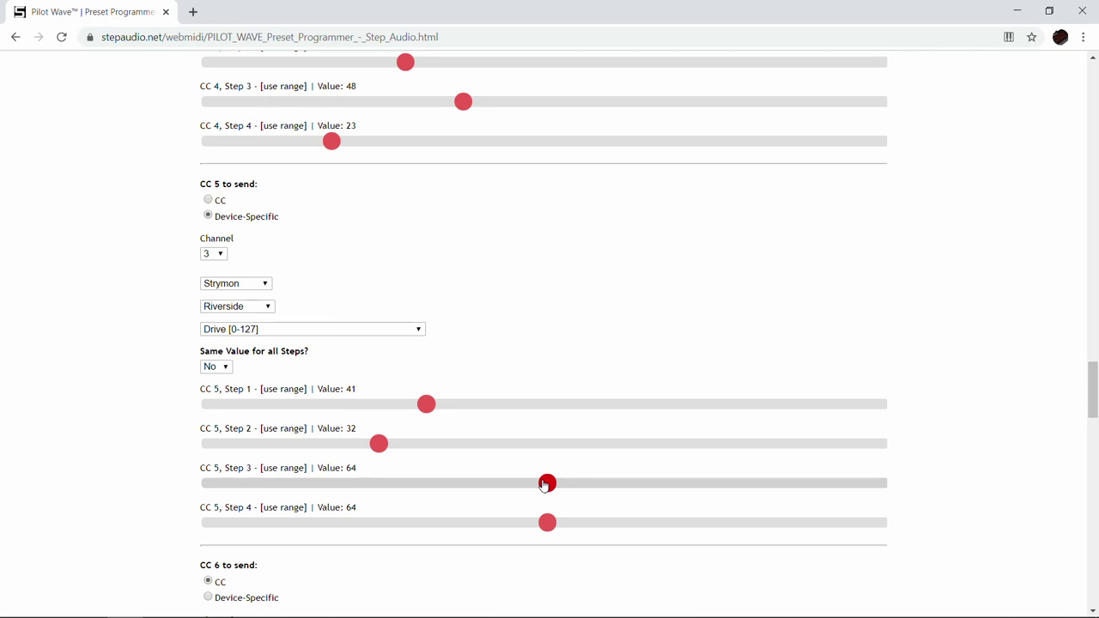
{"action": "left_click_drag", "start_coordinate": [544, 486], "coordinate": [653, 523]}
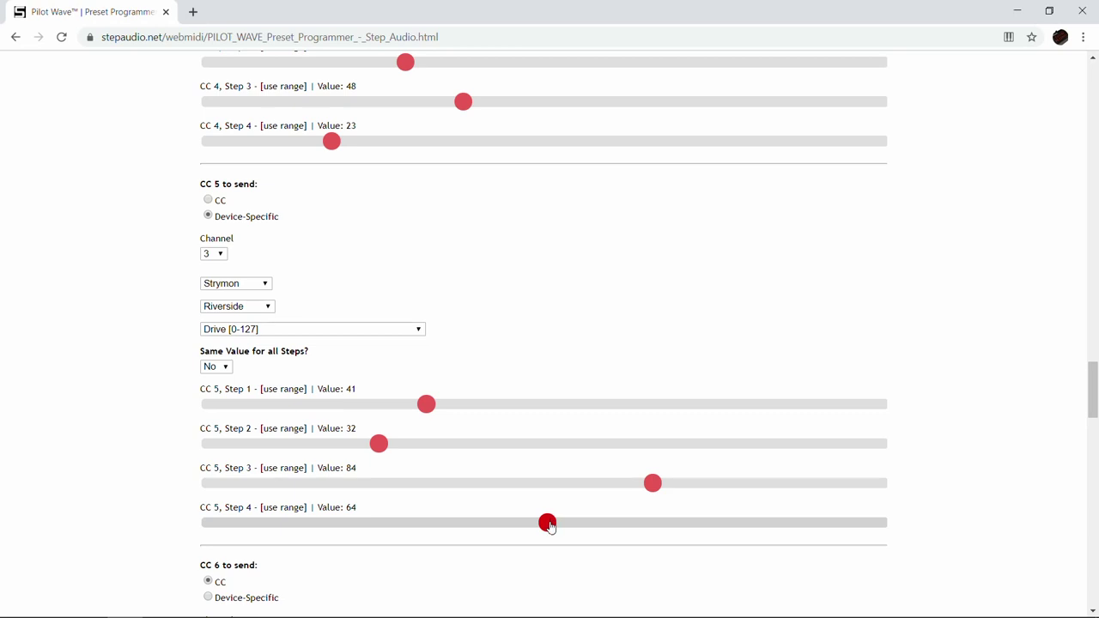
{"action": "left_click_drag", "start_coordinate": [550, 526], "coordinate": [484, 521]}
Step: Play the sequence to audition the Riverside Drive changes along with the Hedra pitches
{"action": "scroll", "coordinate": [1094, 402], "scroll_direction": "up", "scroll_amount": 1}
{"action": "left_click_drag", "start_coordinate": [1094, 402], "coordinate": [1065, 230]}
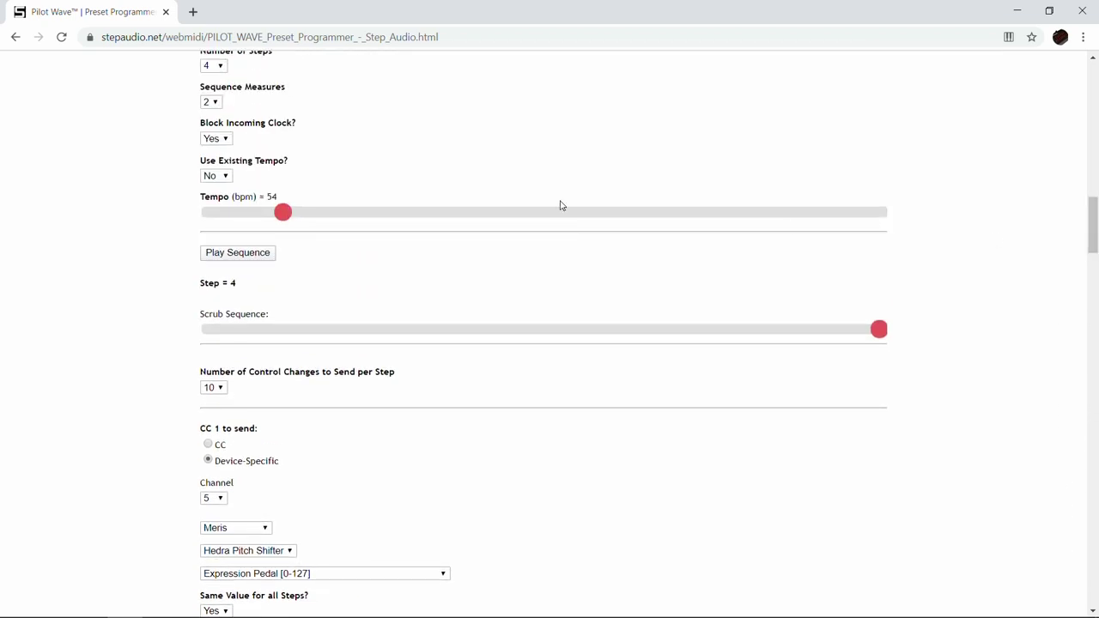
{"action": "left_click", "coordinate": [234, 254]}
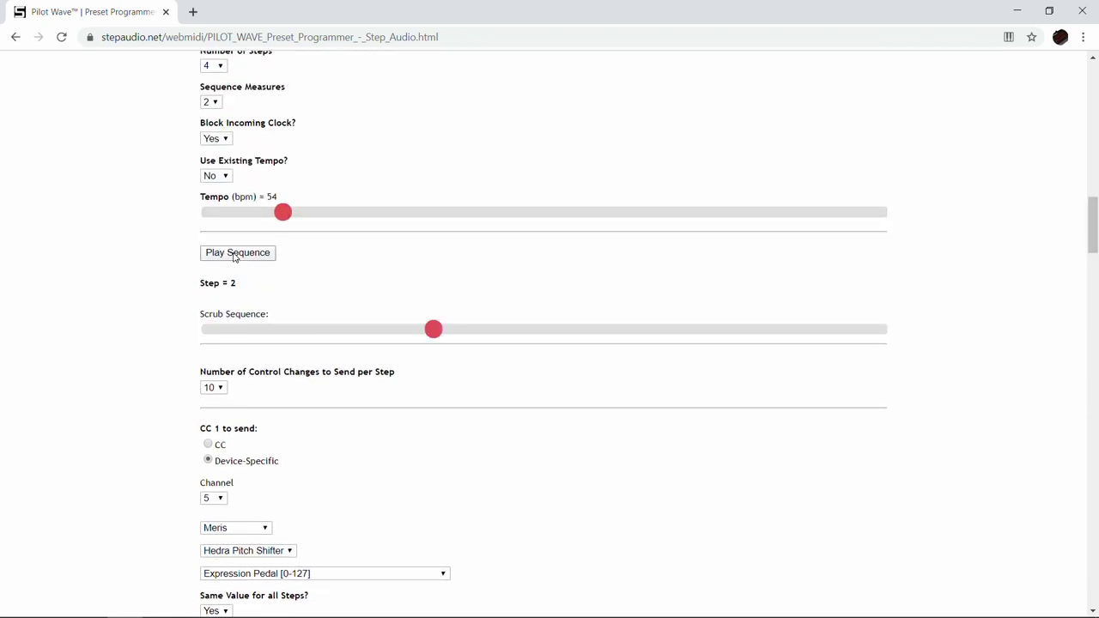
Step: Make CC 6 device-specific on channel 3, controlling the Level parameter of the Strymon Riverside
{"action": "left_click_drag", "start_coordinate": [1092, 225], "coordinate": [1094, 438]}
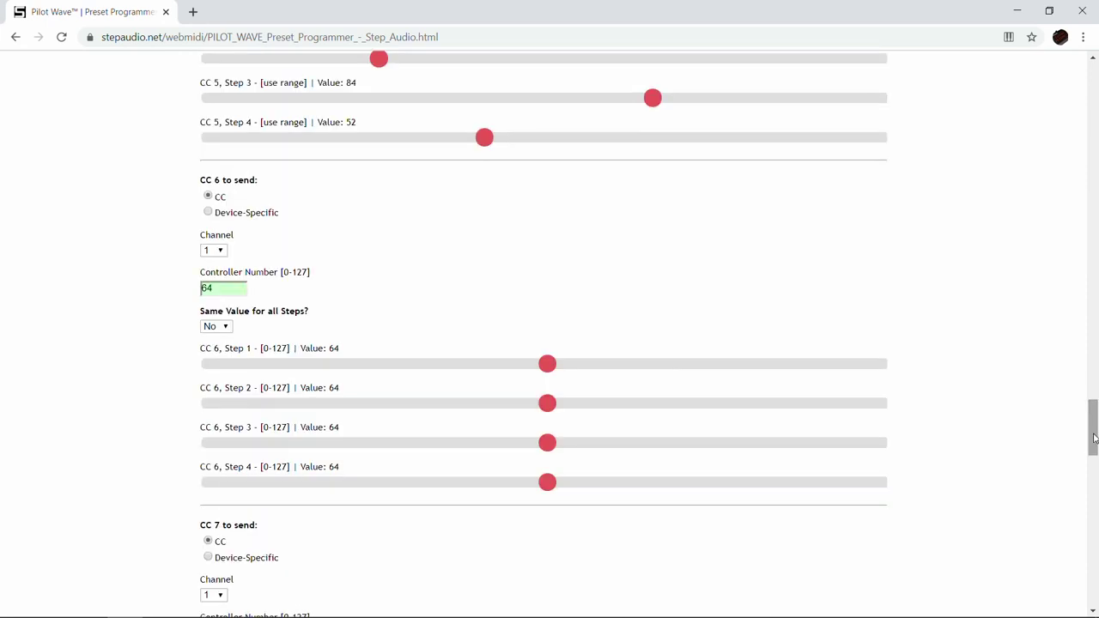
{"action": "left_click", "coordinate": [209, 213]}
{"action": "left_click", "coordinate": [217, 251]}
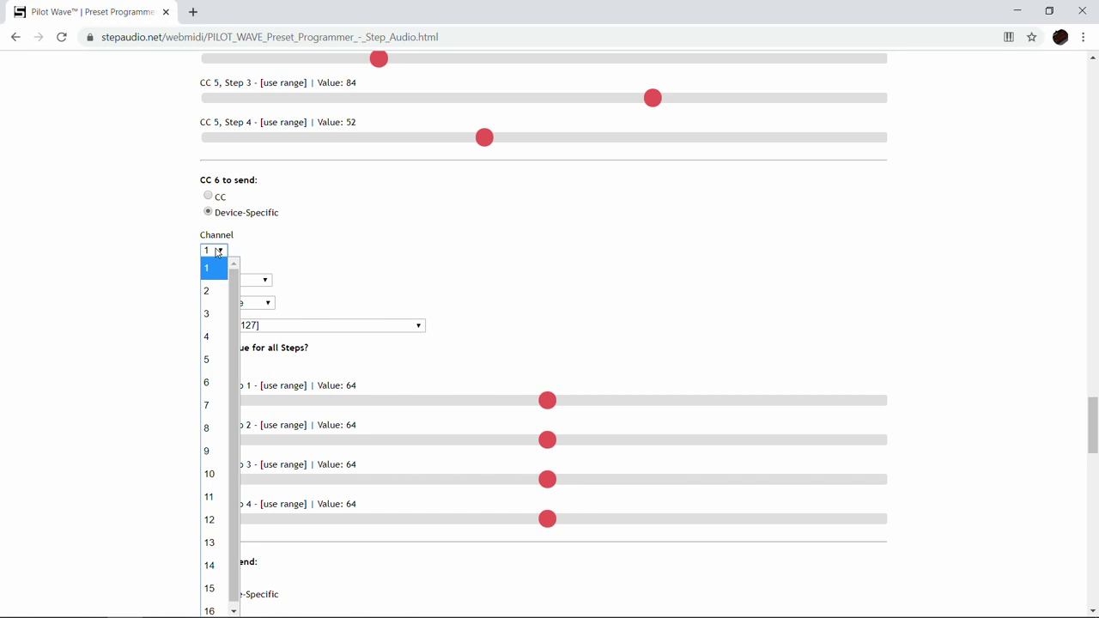
{"action": "left_click", "coordinate": [213, 314]}
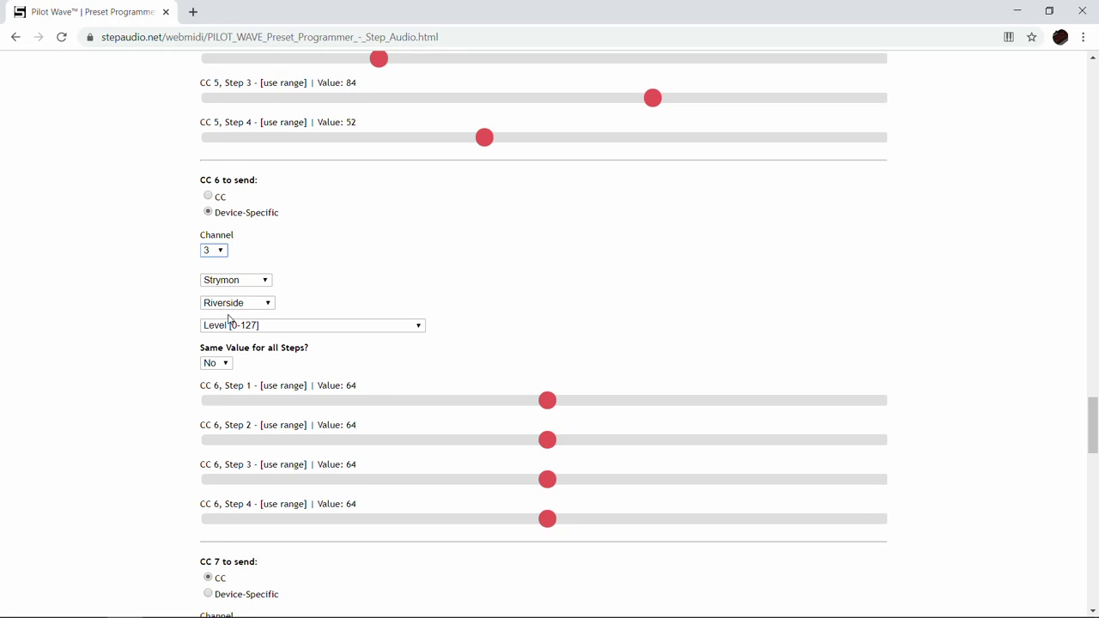
Step: Make CC 7 device-specific on channel 6, controlling the Depth parameter of the Chase Bliss Wombtone
{"action": "scroll", "coordinate": [229, 320], "scroll_direction": "down", "scroll_amount": 4}
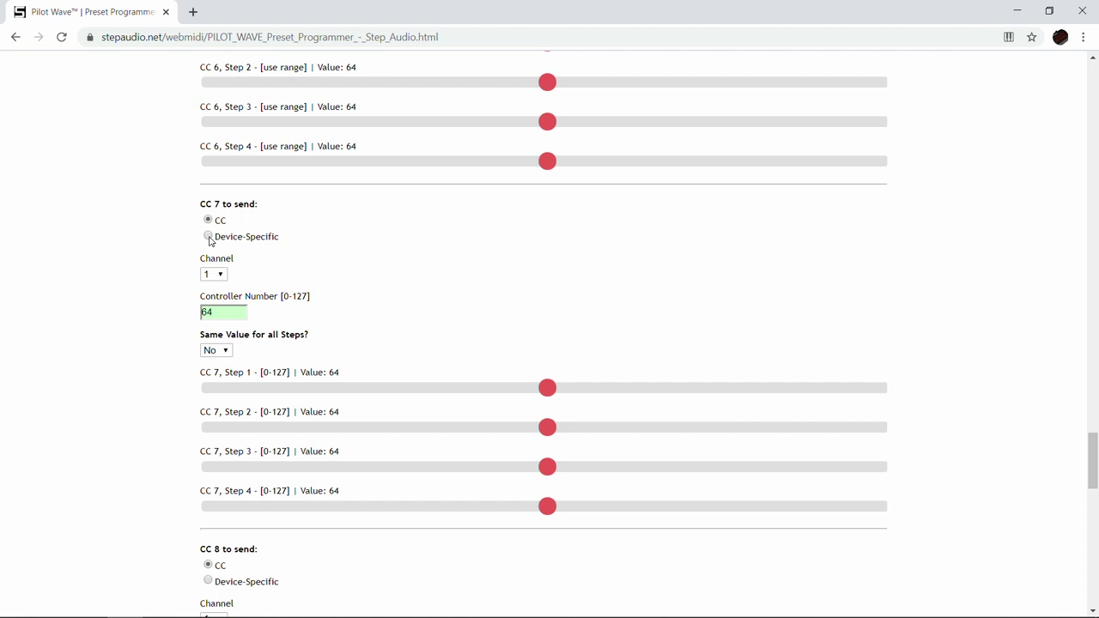
{"action": "left_click", "coordinate": [208, 237]}
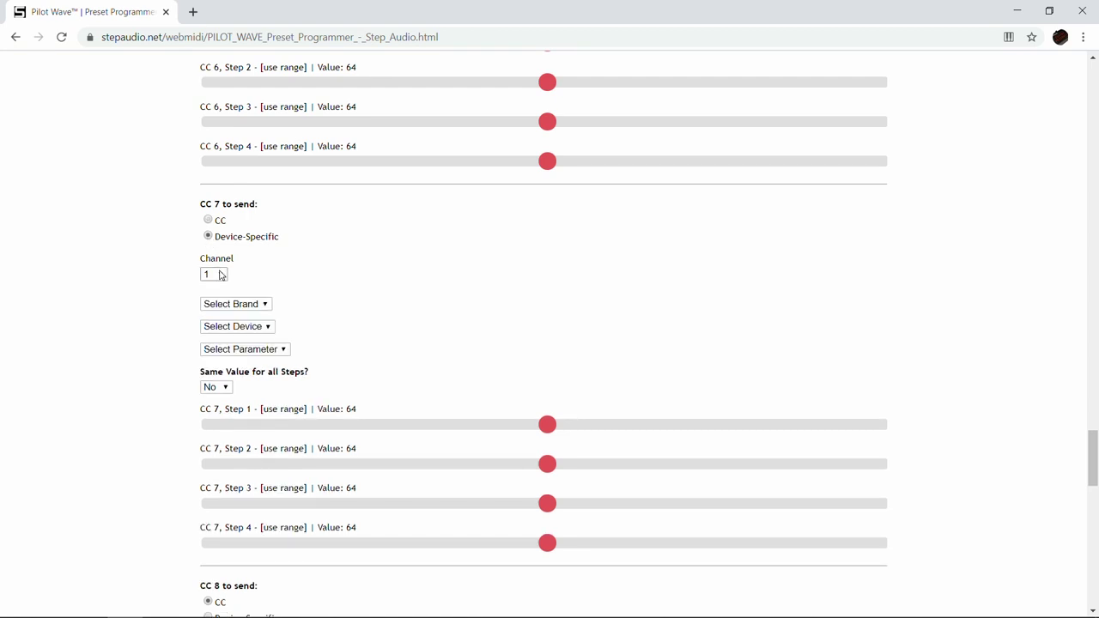
{"action": "left_click", "coordinate": [219, 275]}
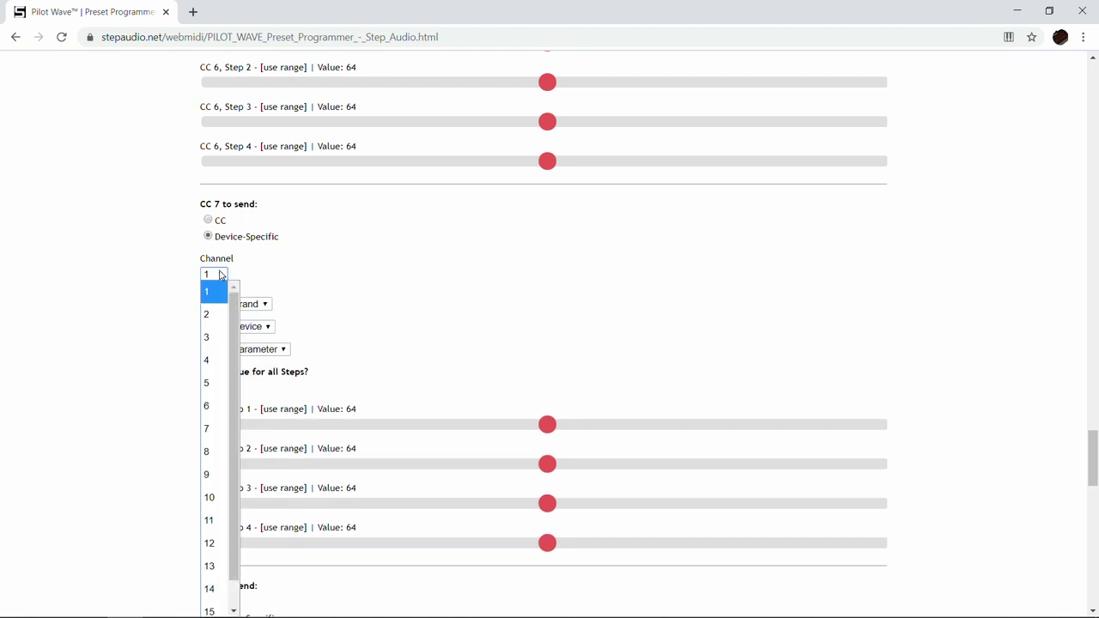
{"action": "left_click", "coordinate": [214, 405]}
{"action": "left_click", "coordinate": [225, 306]}
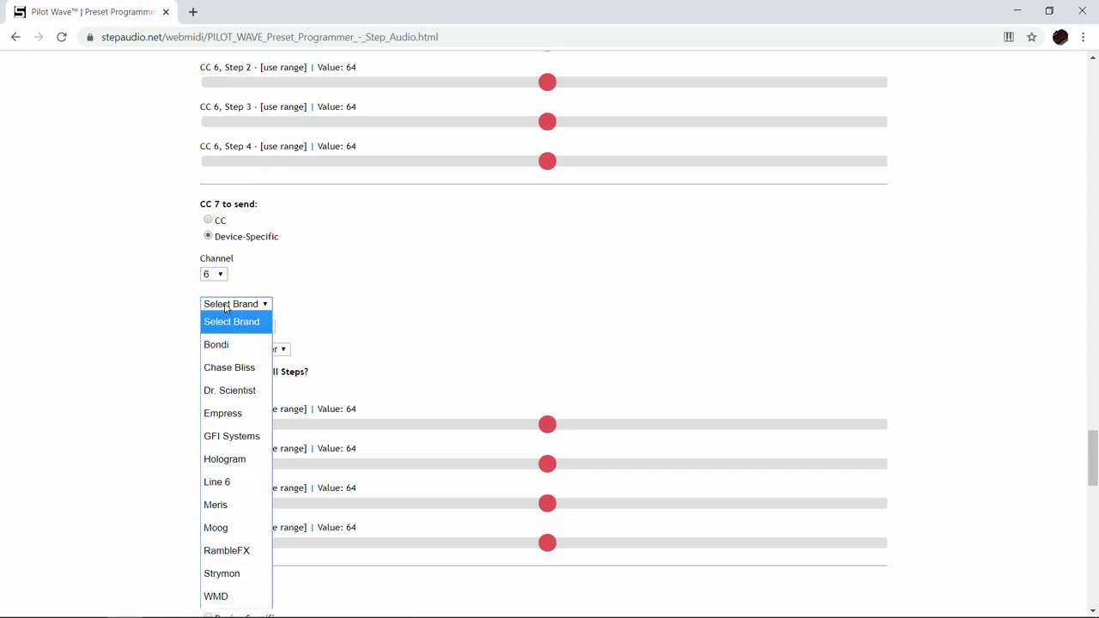
{"action": "left_click", "coordinate": [231, 369]}
{"action": "left_click", "coordinate": [240, 327]}
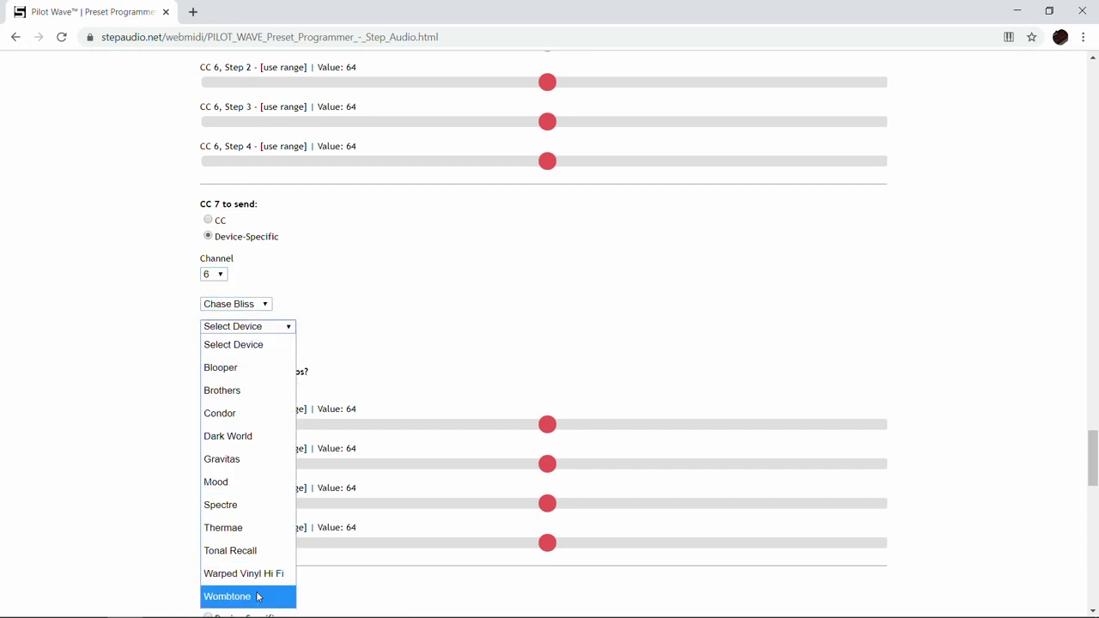
{"action": "left_click", "coordinate": [256, 594]}
{"action": "left_click", "coordinate": [271, 350]}
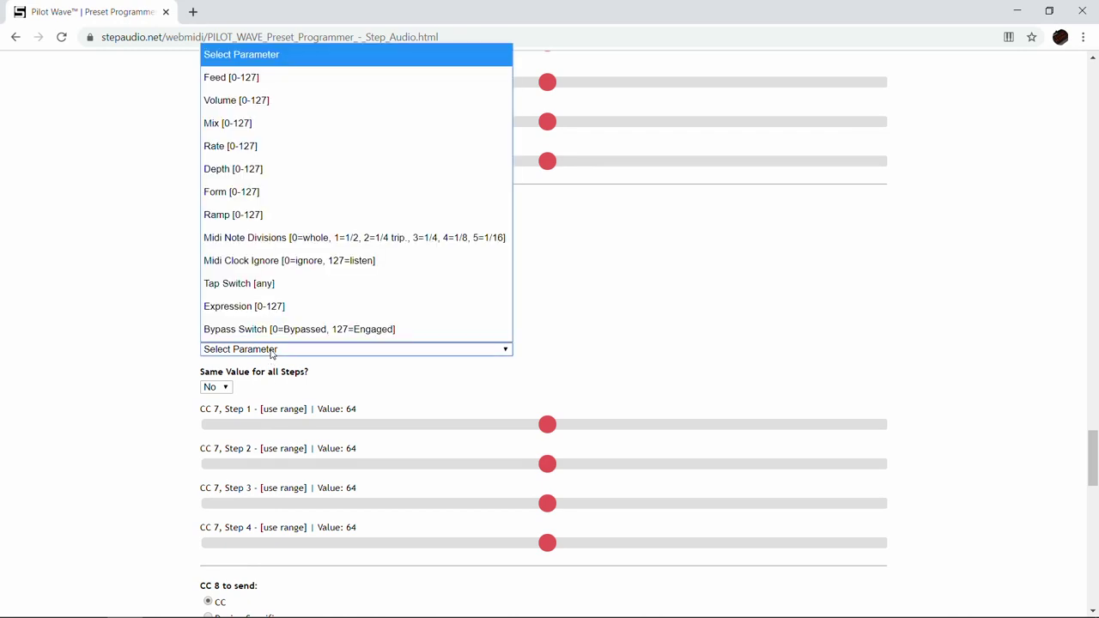
{"action": "left_click", "coordinate": [244, 172]}
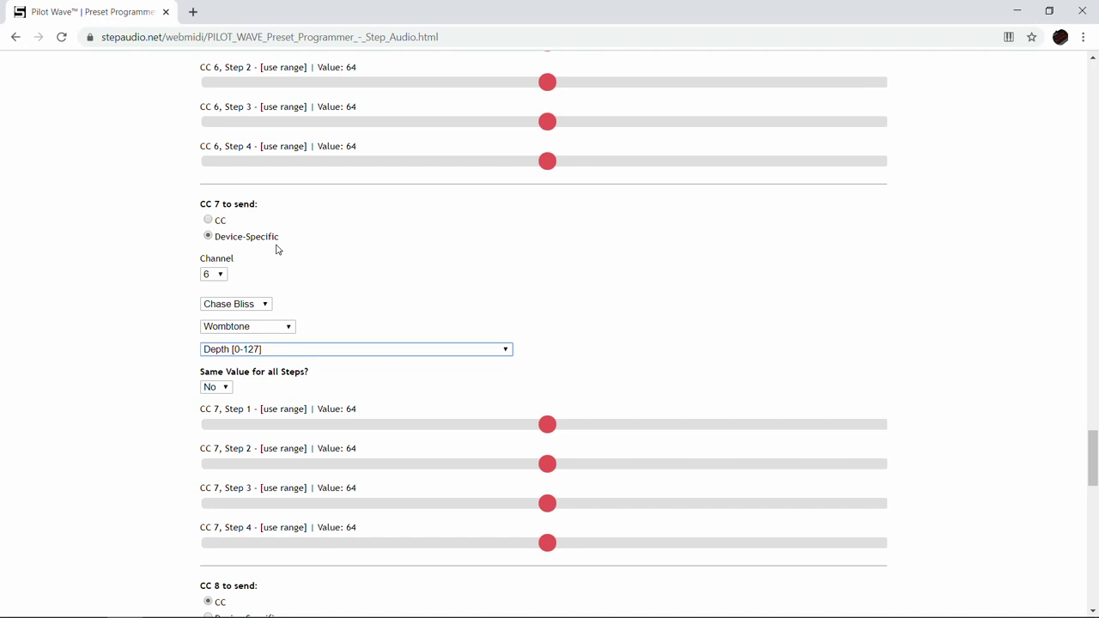
Step: Make CC 8 device-specific on channel 6, controlling the Expression parameter of the Chase Bliss Wombtone
{"action": "scroll", "coordinate": [276, 249], "scroll_direction": "down", "scroll_amount": 3}
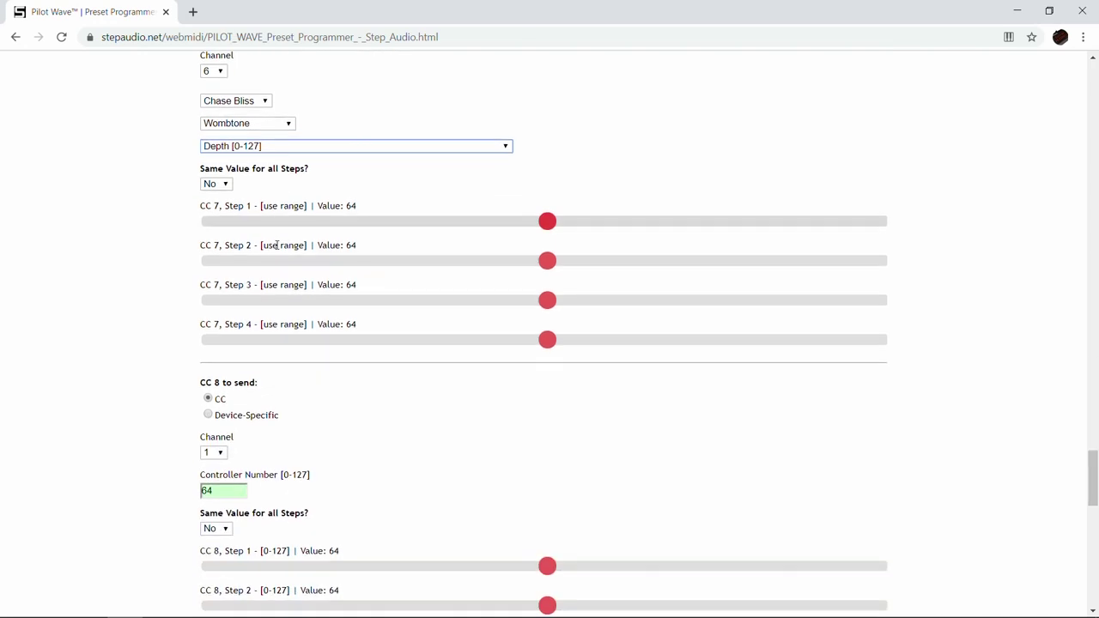
{"action": "left_click", "coordinate": [209, 333]}
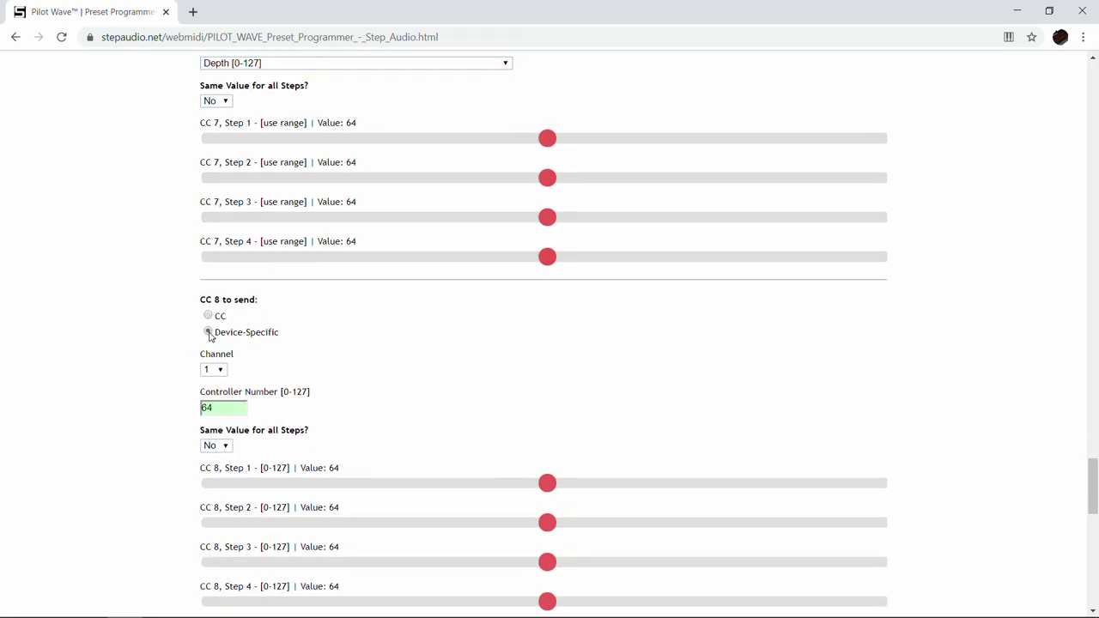
{"action": "left_click", "coordinate": [219, 372]}
{"action": "left_click", "coordinate": [215, 125]}
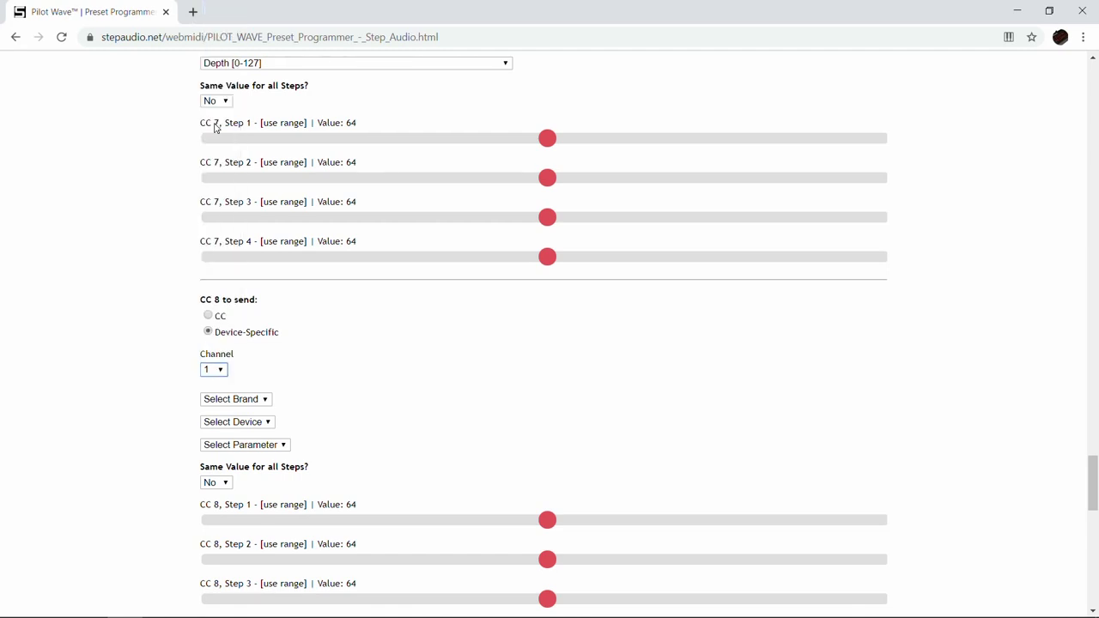
{"action": "left_click", "coordinate": [247, 400]}
{"action": "left_click", "coordinate": [210, 155]}
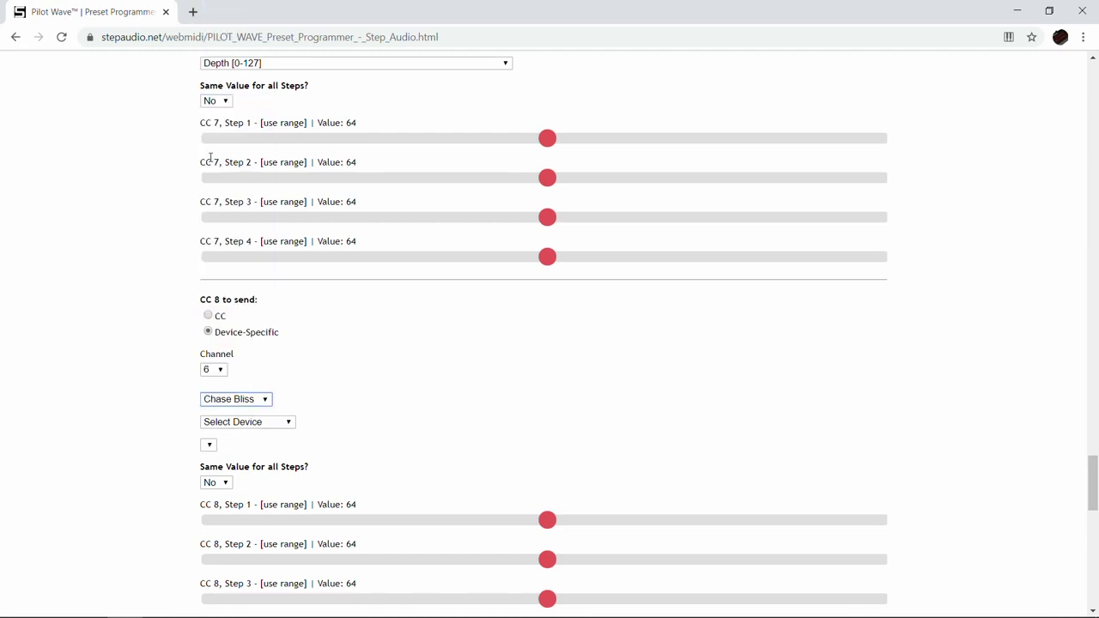
{"action": "left_click", "coordinate": [241, 422]}
{"action": "left_click", "coordinate": [235, 401]}
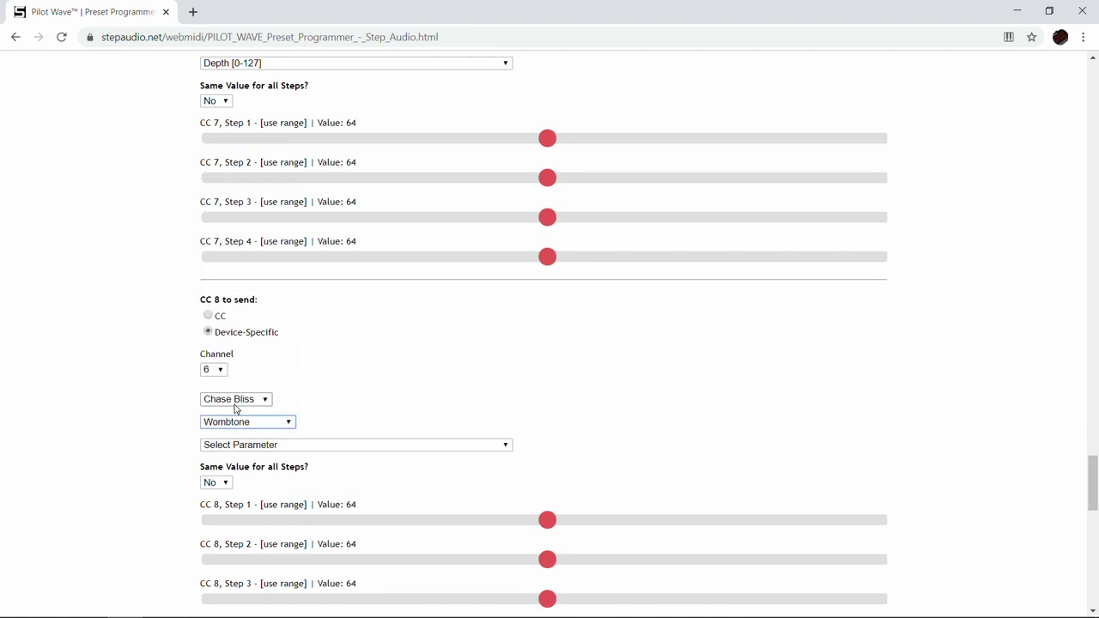
{"action": "left_click", "coordinate": [263, 447]}
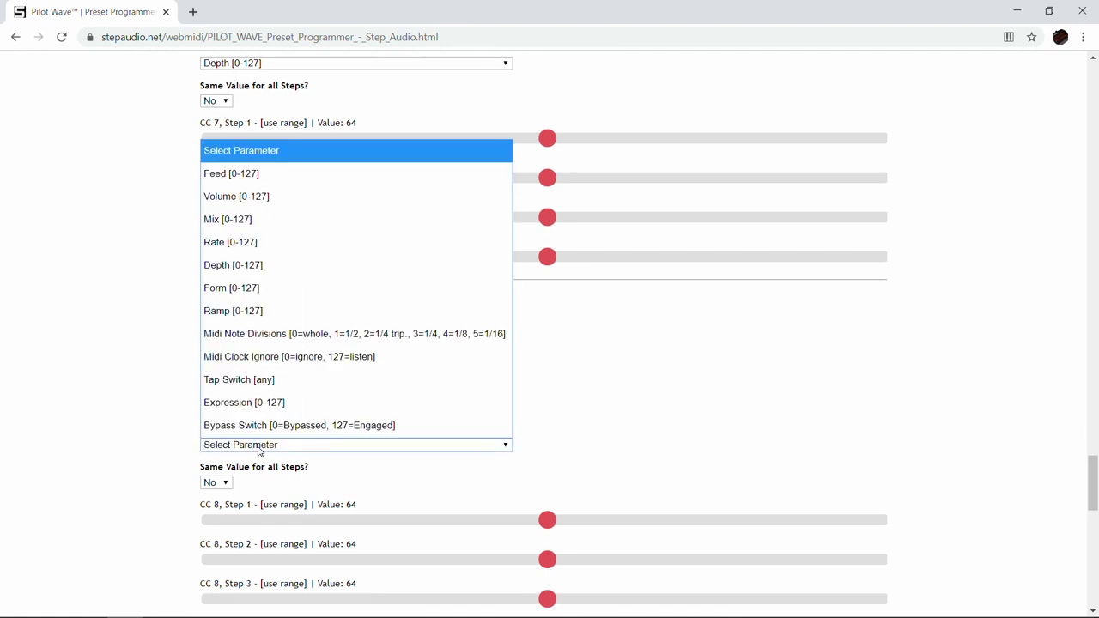
{"action": "left_click", "coordinate": [257, 402]}
Step: Raise the CC 7 Wombtone Depth value for each of Steps 1 through 4 by a different amount
{"action": "scroll", "coordinate": [275, 383], "scroll_direction": "up", "scroll_amount": 1}
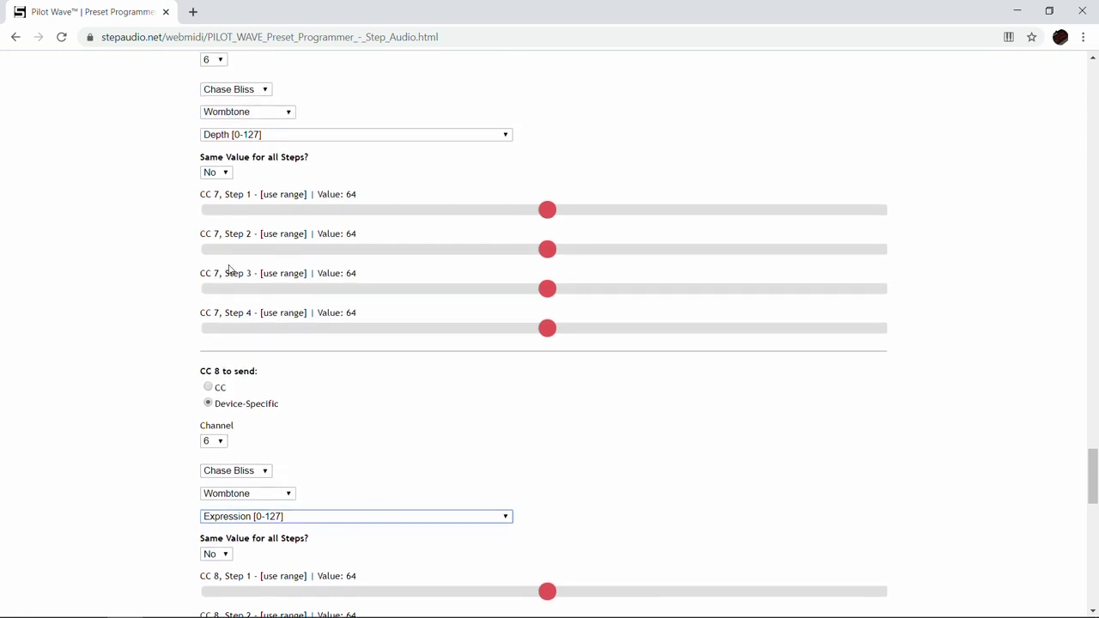
{"action": "scroll", "coordinate": [214, 283], "scroll_direction": "down", "scroll_amount": 2}
{"action": "scroll", "coordinate": [255, 385], "scroll_direction": "up", "scroll_amount": 1}
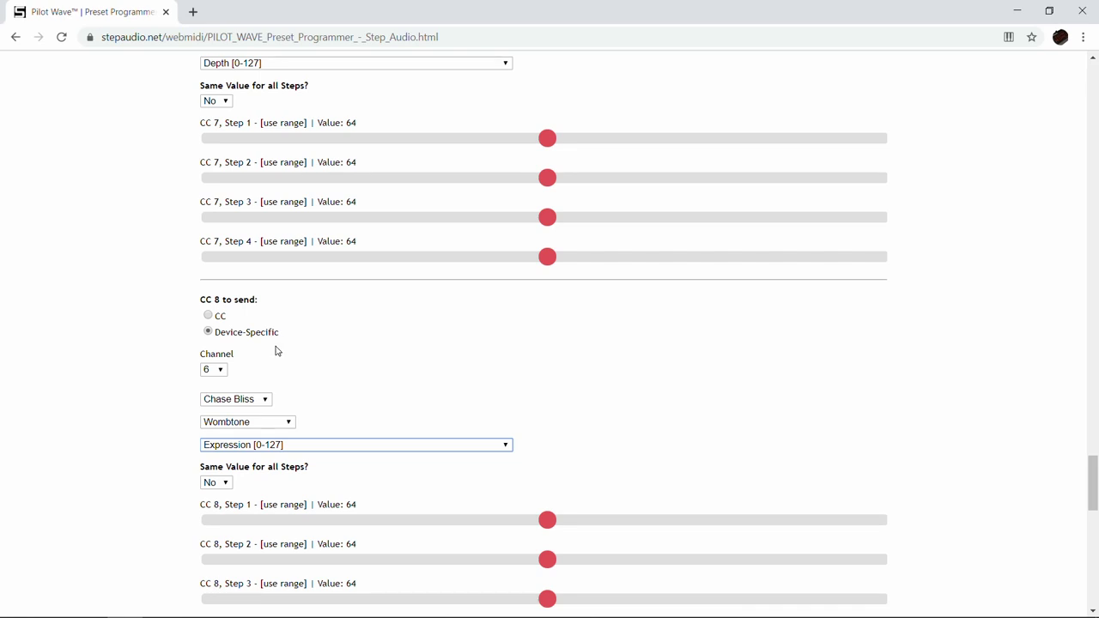
{"action": "scroll", "coordinate": [549, 155], "scroll_direction": "up", "scroll_amount": 2}
{"action": "left_click", "coordinate": [572, 282]}
{"action": "left_click_drag", "start_coordinate": [572, 282], "coordinate": [782, 287]}
{"action": "left_click_drag", "start_coordinate": [547, 321], "coordinate": [854, 333]}
{"action": "left_click_drag", "start_coordinate": [547, 364], "coordinate": [764, 382]}
{"action": "left_click", "coordinate": [569, 400]}
{"action": "left_click_drag", "start_coordinate": [573, 403], "coordinate": [794, 402]}
Step: Set the CC 8 Expression values to 51, 85, 115 and 37 for Steps 1 through 4
{"action": "scroll", "coordinate": [608, 412], "scroll_direction": "down", "scroll_amount": 5}
{"action": "left_click", "coordinate": [555, 316]}
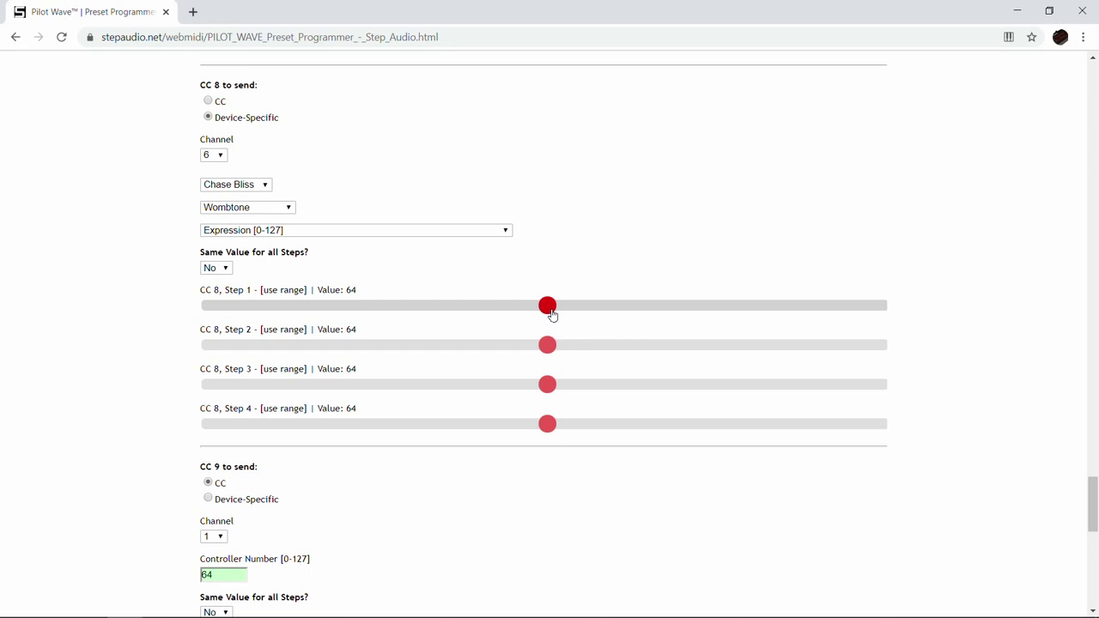
{"action": "left_click_drag", "start_coordinate": [552, 315], "coordinate": [481, 307]}
{"action": "left_click_drag", "start_coordinate": [547, 345], "coordinate": [406, 427]}
{"action": "left_click", "coordinate": [674, 385]}
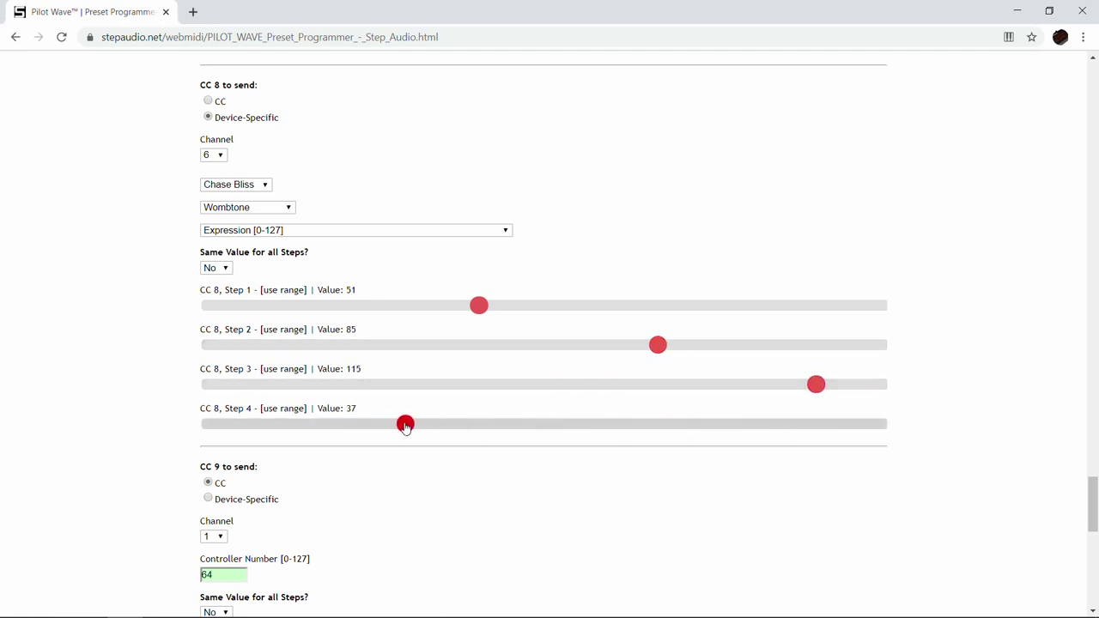
Step: Play the sequence to hear the Wombtone Expression values programmed for CC 8
{"action": "scroll", "coordinate": [405, 427], "scroll_direction": "down", "scroll_amount": 2}
{"action": "left_click_drag", "start_coordinate": [1094, 527], "coordinate": [1086, 226]}
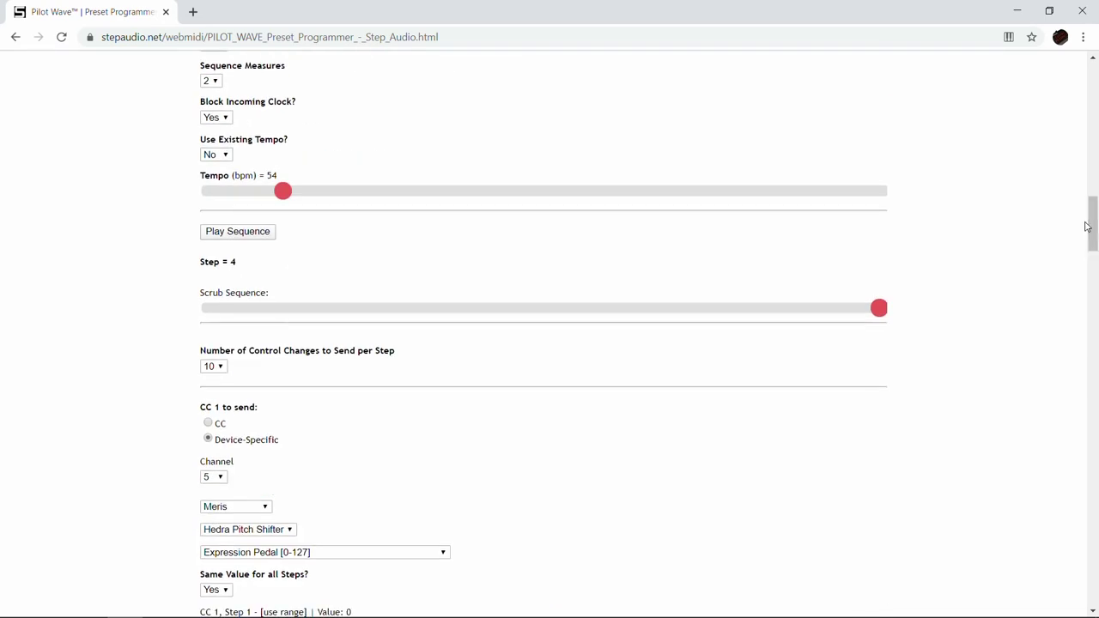
{"action": "left_click", "coordinate": [222, 238]}
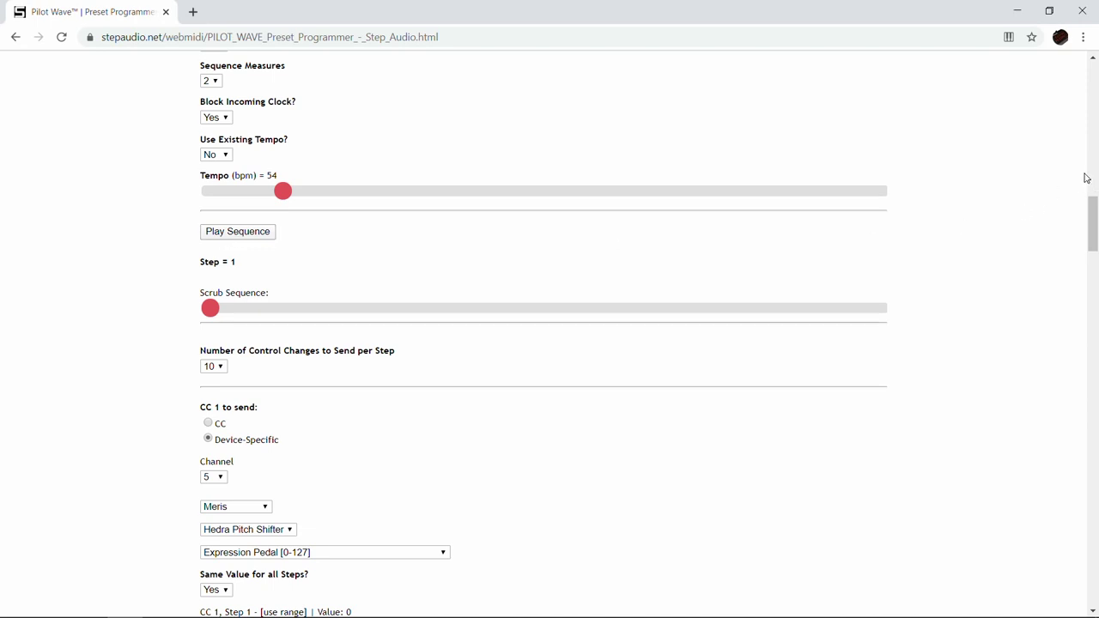
Step: Make CC 9 device-specific on channel 6, controlling the Mix parameter of the Chase Bliss Wombtone
{"action": "left_click", "coordinate": [214, 222]}
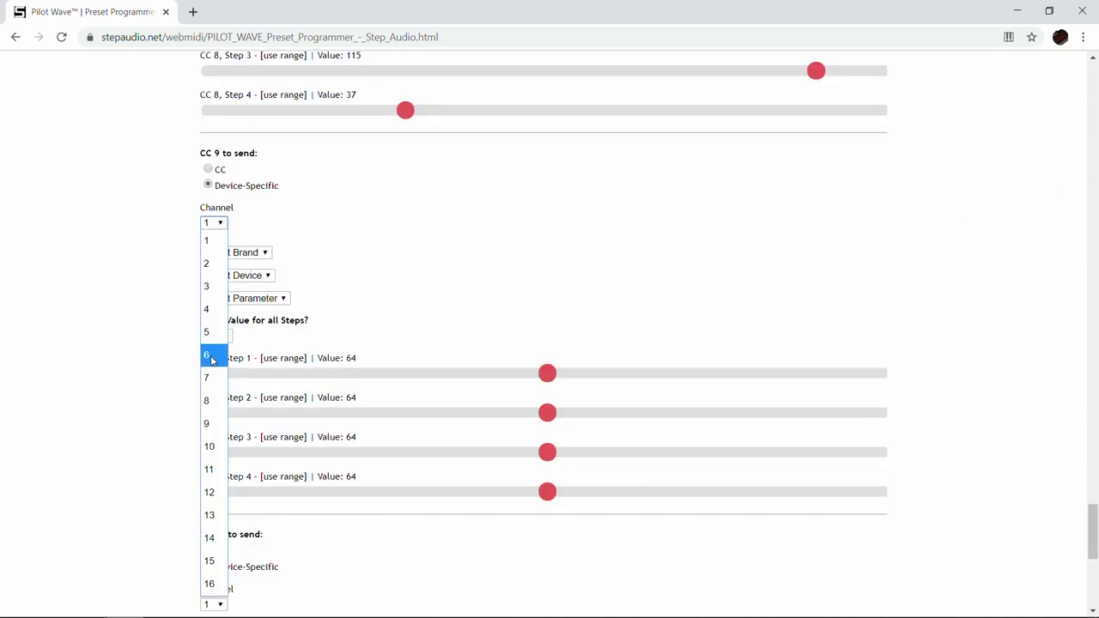
{"action": "left_click", "coordinate": [212, 358]}
{"action": "left_click", "coordinate": [237, 253]}
{"action": "left_click", "coordinate": [228, 289]}
{"action": "left_click", "coordinate": [248, 274]}
{"action": "left_click", "coordinate": [222, 541]}
{"action": "left_click", "coordinate": [243, 300]}
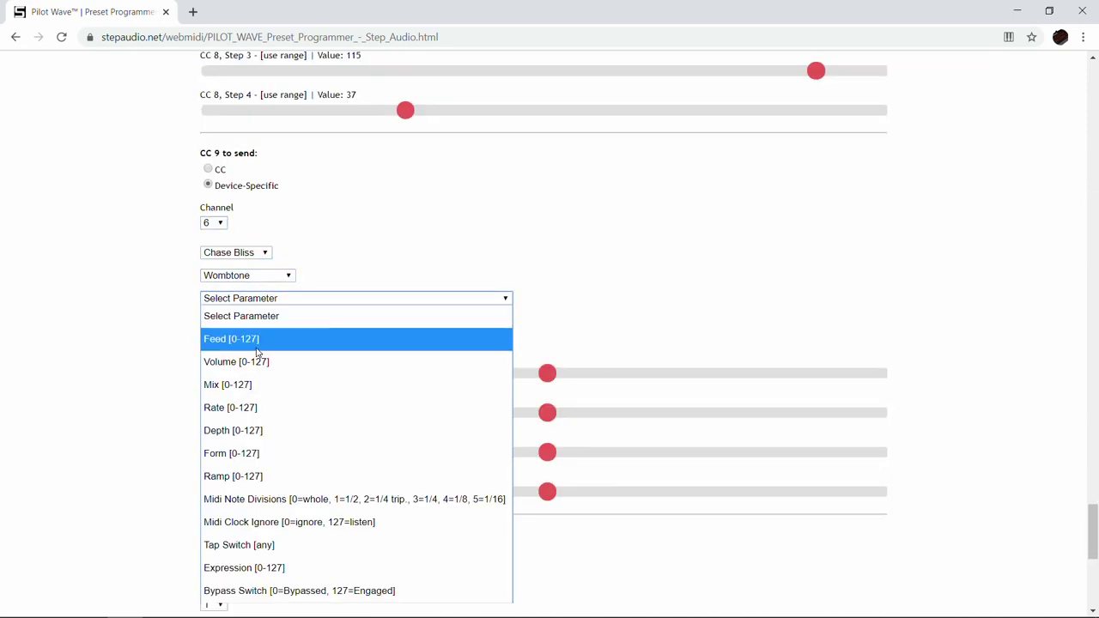
{"action": "left_click", "coordinate": [270, 385]}
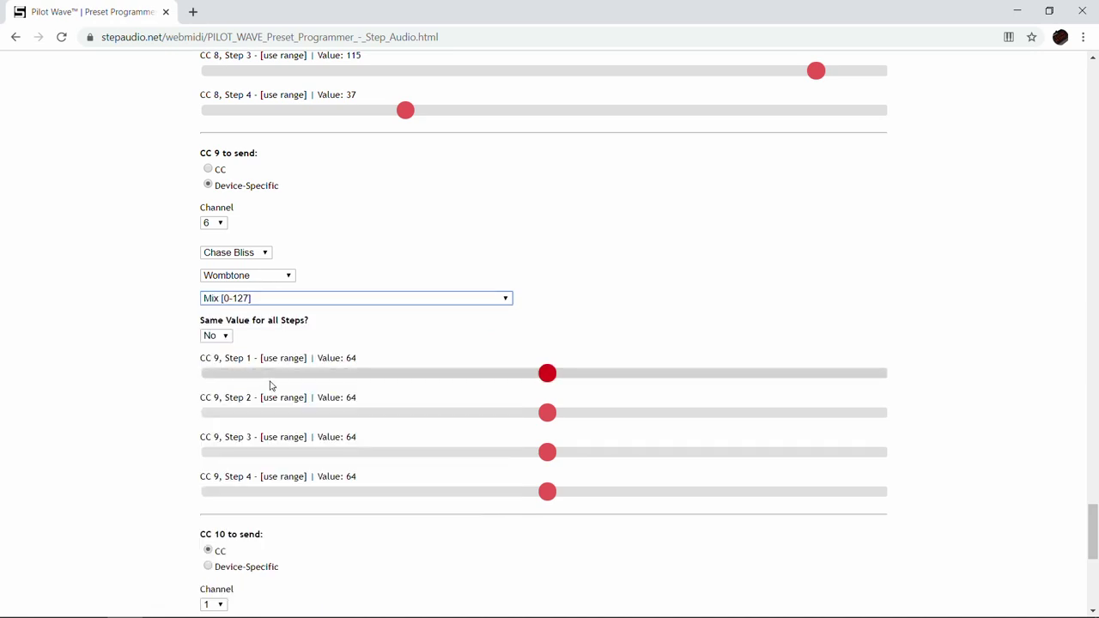
Step: Set the CC 9 Mix values to 74 for Step 1 and 107 for Step 2, and raise Step 3 slightly
{"action": "left_click_drag", "start_coordinate": [548, 374], "coordinate": [773, 414]}
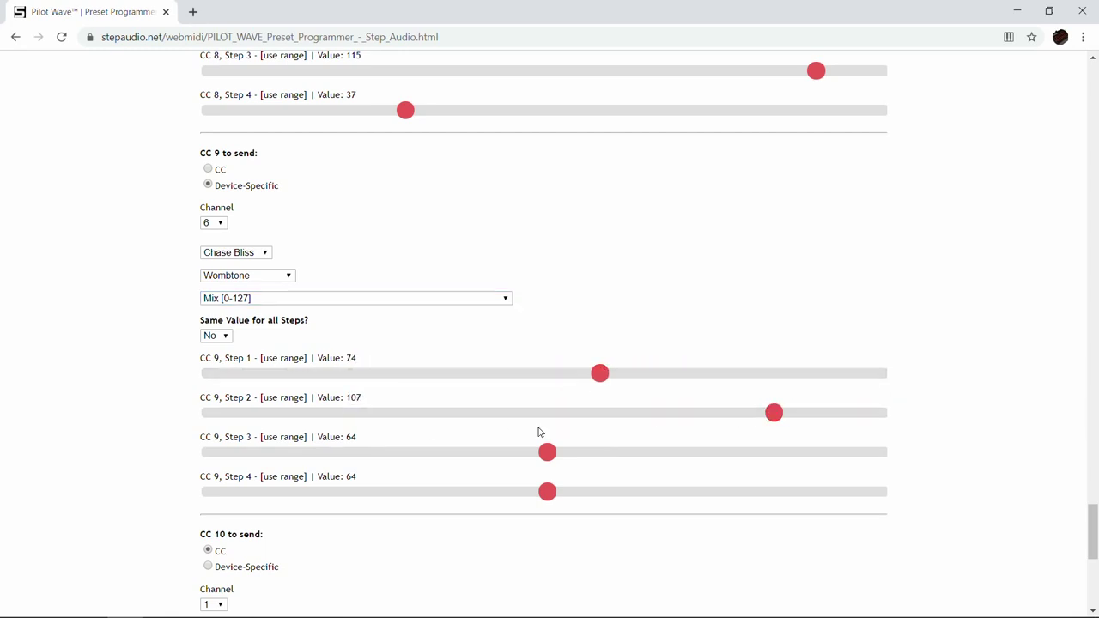
{"action": "left_click_drag", "start_coordinate": [547, 453], "coordinate": [585, 478]}
{"action": "left_click", "coordinate": [548, 491]}
Step: Set the CC 6 Riverside Level values to 83, 102, 112 and 73 for Steps 1 through 4, and play the sequence
{"action": "left_click_drag", "start_coordinate": [1093, 533], "coordinate": [1061, 417]}
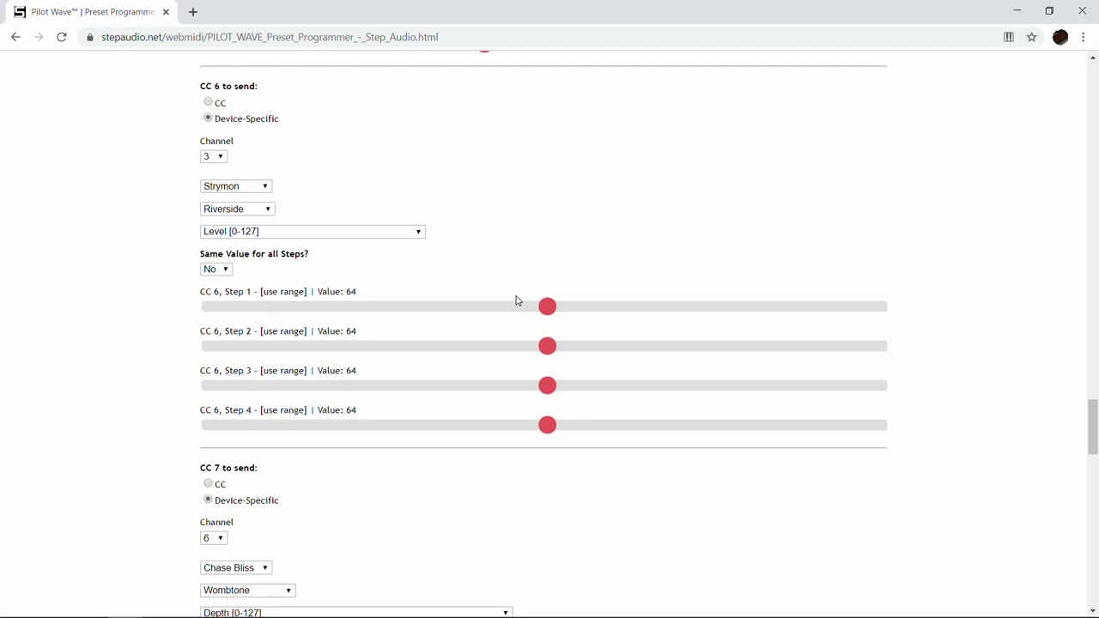
{"action": "left_click_drag", "start_coordinate": [549, 307], "coordinate": [660, 318]}
{"action": "left_click_drag", "start_coordinate": [687, 346], "coordinate": [745, 386]}
{"action": "left_click_drag", "start_coordinate": [550, 385], "coordinate": [801, 407]}
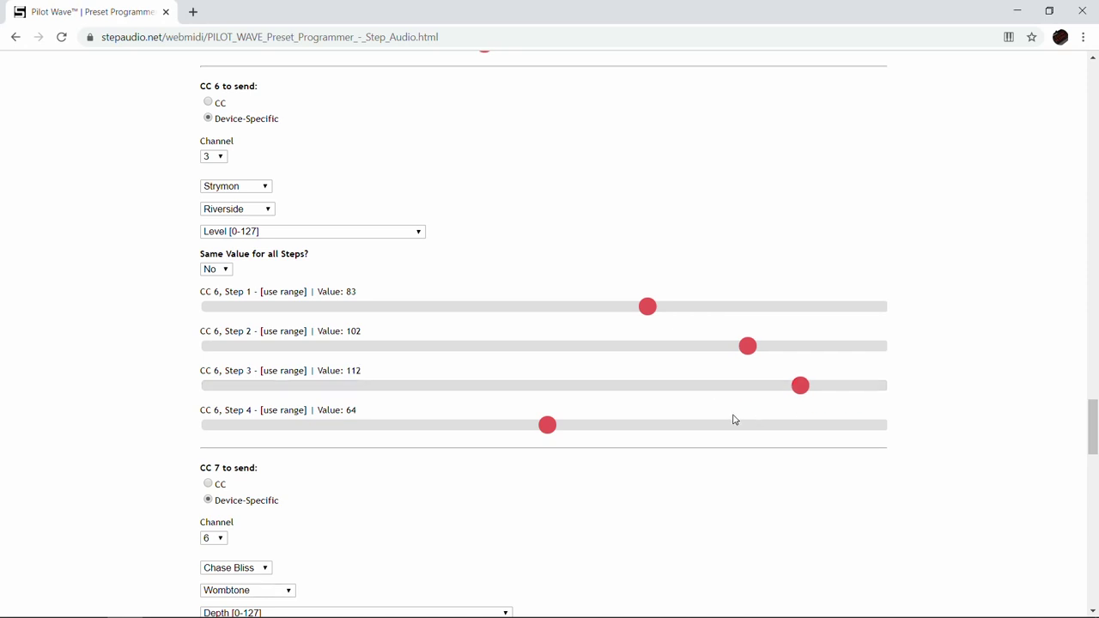
{"action": "left_click", "coordinate": [679, 425]}
{"action": "left_click_drag", "start_coordinate": [683, 429], "coordinate": [593, 426]}
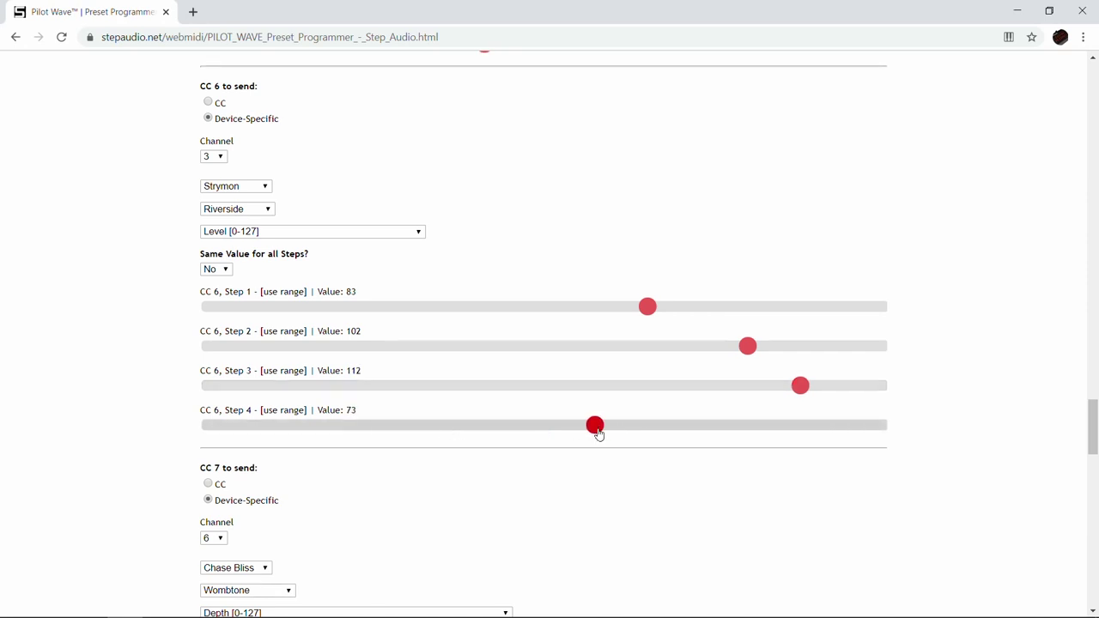
{"action": "scroll", "coordinate": [593, 427], "scroll_direction": "up", "scroll_amount": 20}
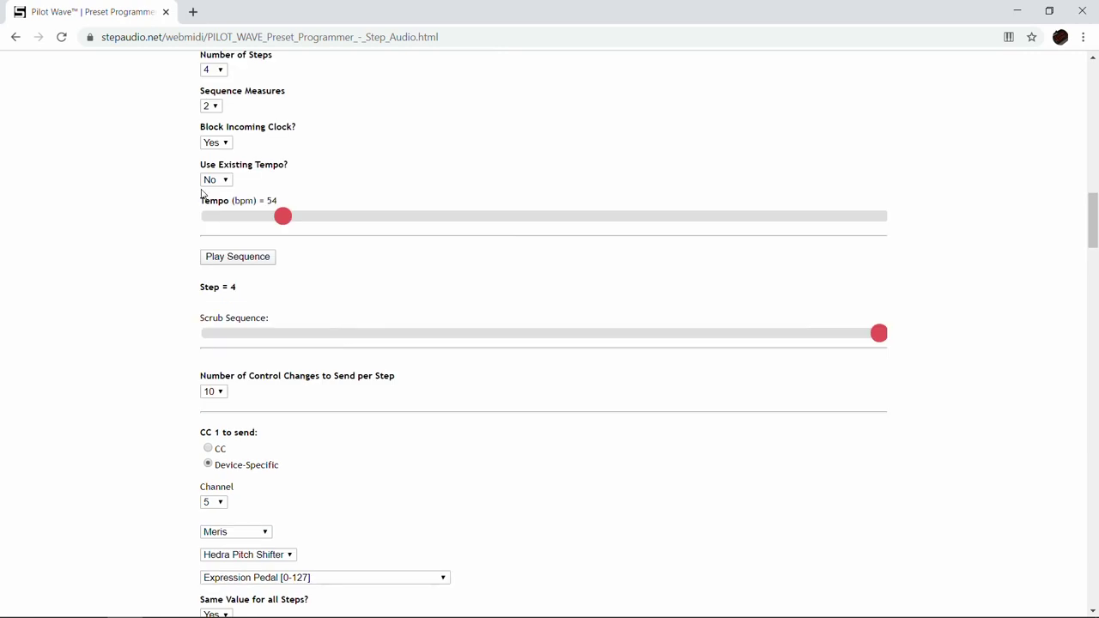
{"action": "left_click", "coordinate": [221, 259]}
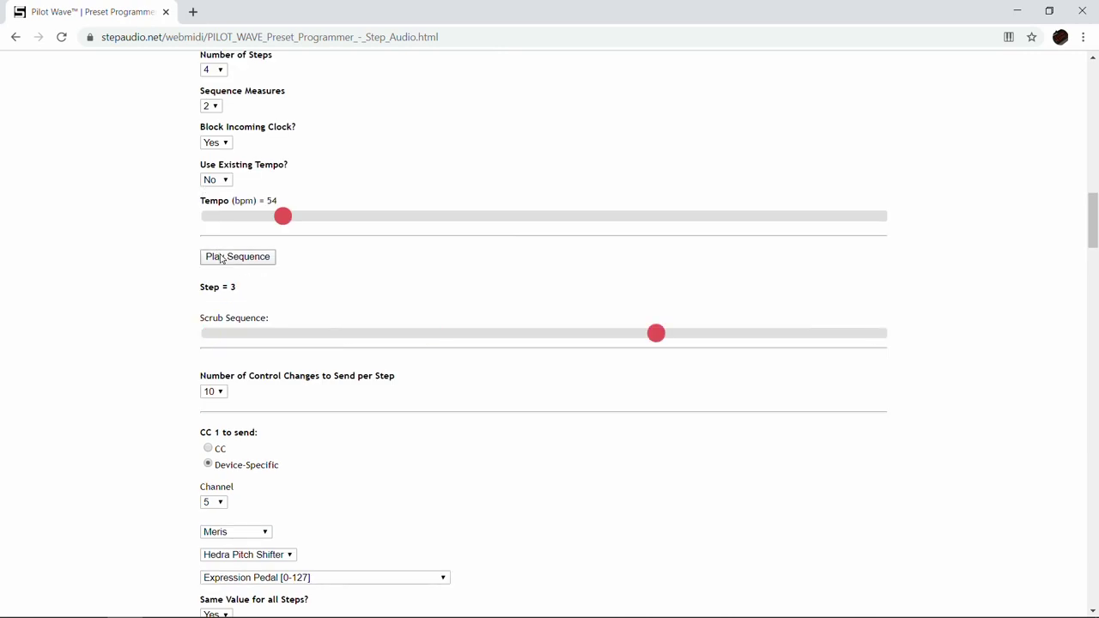
Step: Make CC 10 device-specific on channel 6, controlling the Volume parameter of the Chase Bliss Wombtone
{"action": "scroll", "coordinate": [220, 259], "scroll_direction": "down", "scroll_amount": 20}
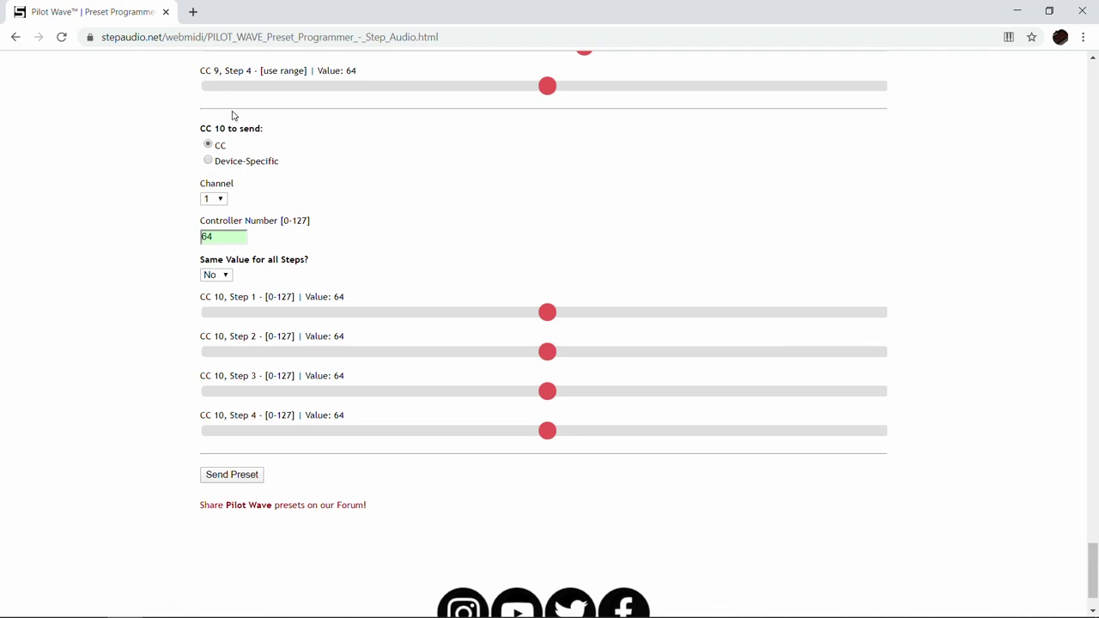
{"action": "left_click", "coordinate": [209, 161]}
{"action": "left_click", "coordinate": [213, 200]}
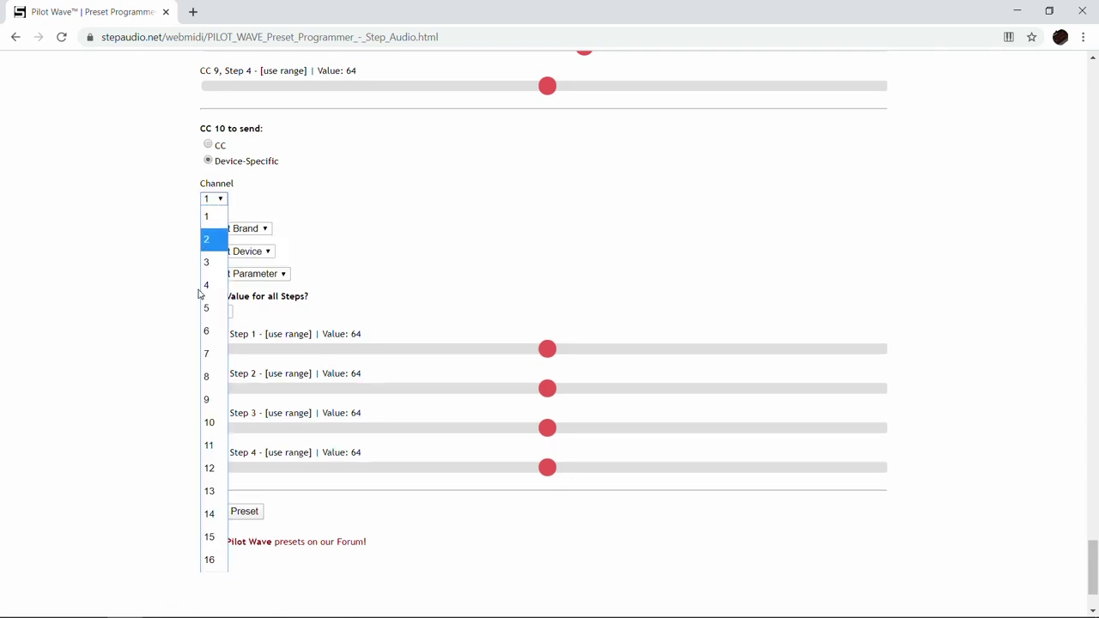
{"action": "left_click", "coordinate": [218, 333]}
{"action": "left_click", "coordinate": [225, 231]}
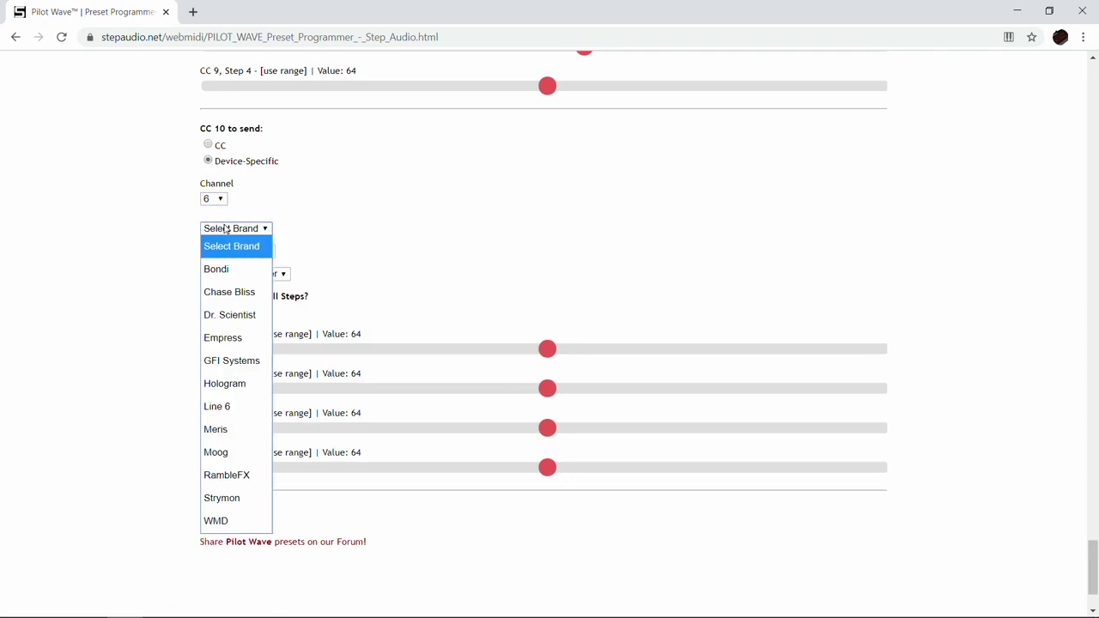
{"action": "left_click", "coordinate": [245, 292]}
{"action": "left_click", "coordinate": [238, 252]}
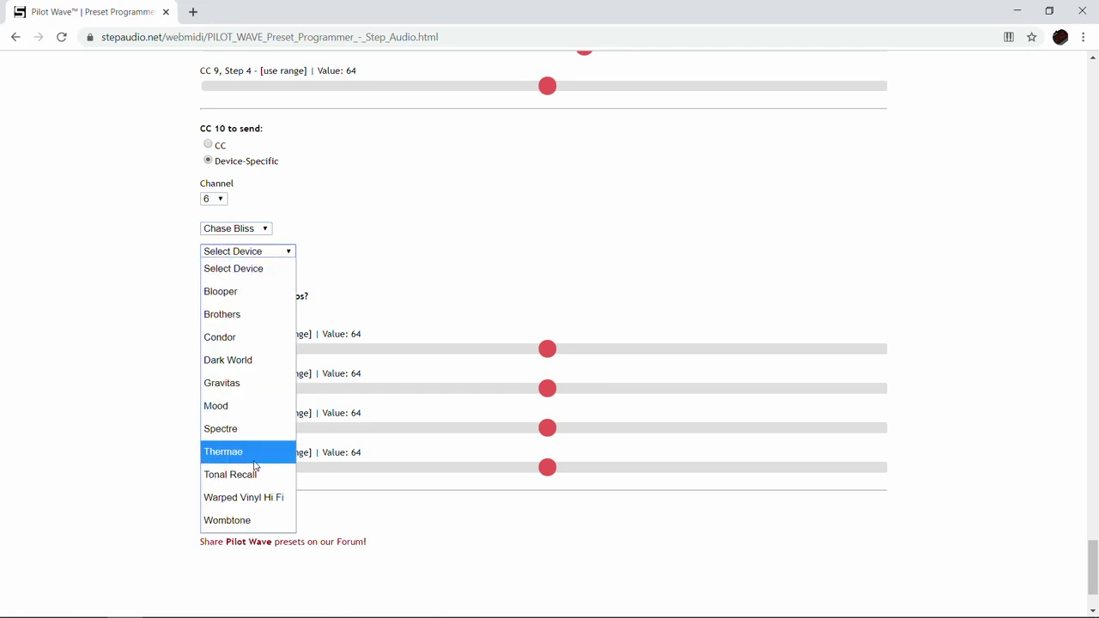
{"action": "left_click", "coordinate": [260, 518]}
{"action": "left_click", "coordinate": [265, 277]}
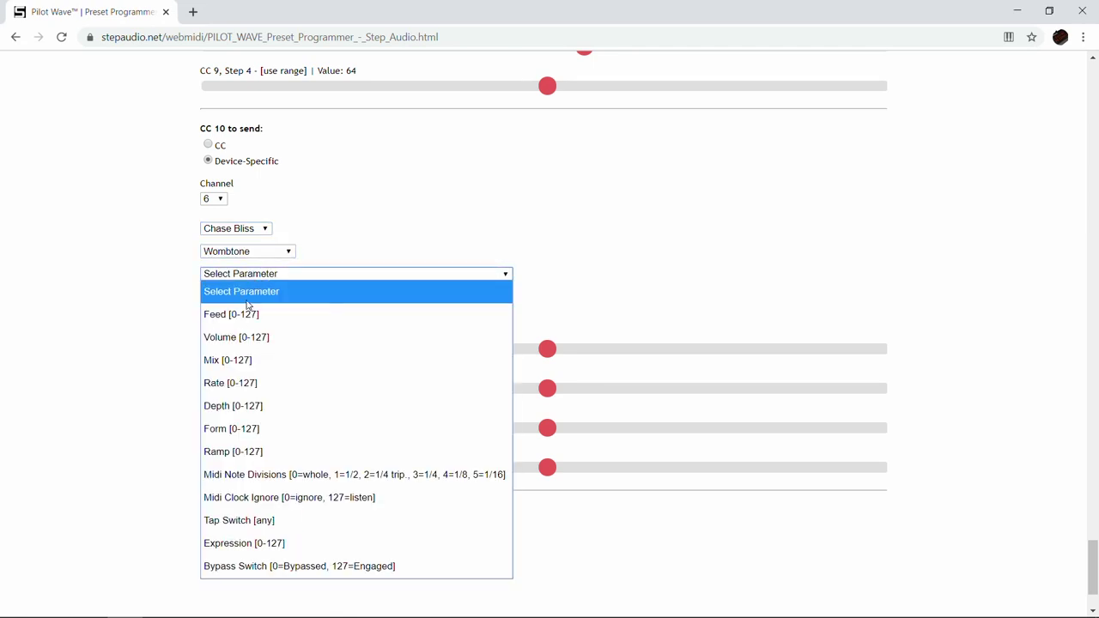
{"action": "left_click", "coordinate": [261, 335]}
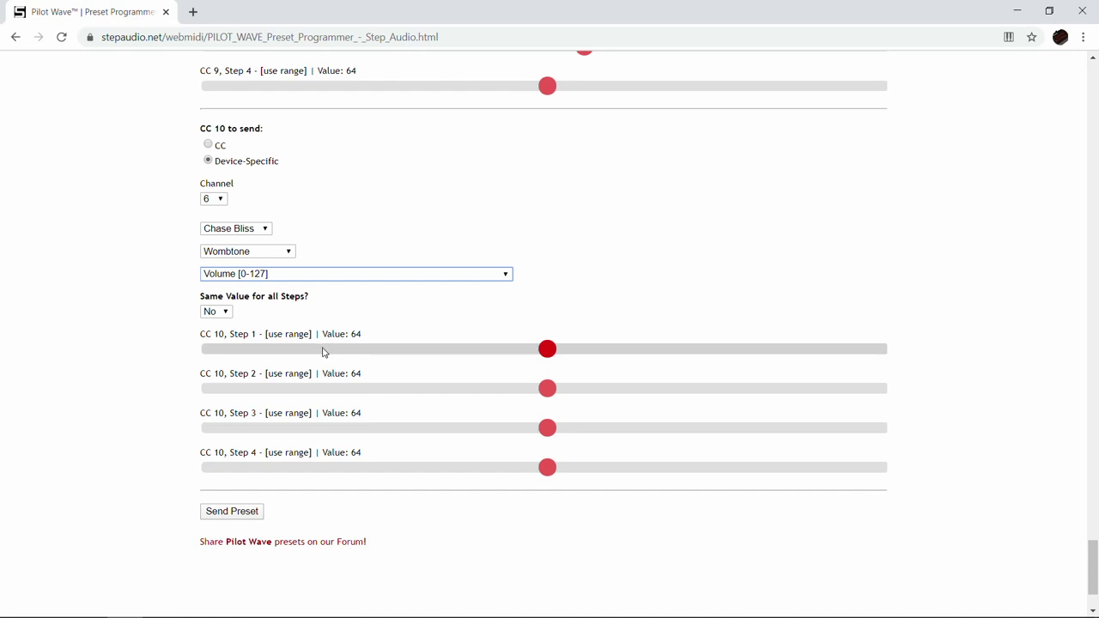
Step: Set the CC 10 Volume values to 22, 17, 21 and 30 for Steps 1 through 4
{"action": "left_click_drag", "start_coordinate": [323, 350], "coordinate": [326, 351]}
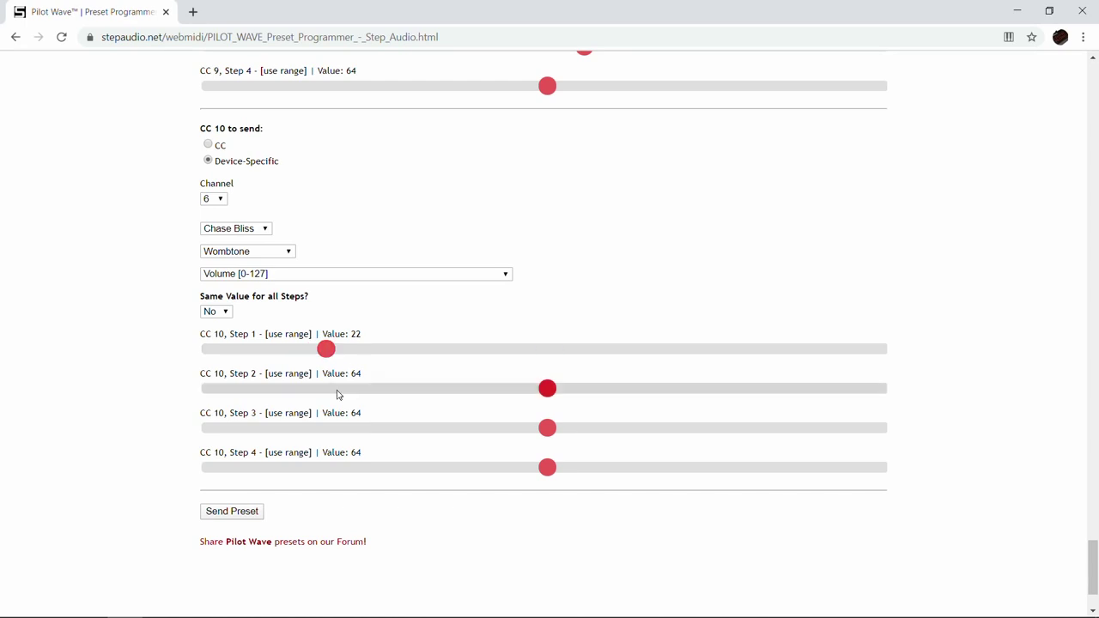
{"action": "left_click_drag", "start_coordinate": [337, 395], "coordinate": [300, 391]}
{"action": "left_click_drag", "start_coordinate": [306, 429], "coordinate": [323, 455]}
{"action": "left_click", "coordinate": [367, 467]}
Step: Send the completed preset with its ten control changes to the Pilot Wave and close the save dialog
{"action": "scroll", "coordinate": [343, 463], "scroll_direction": "down", "scroll_amount": 2}
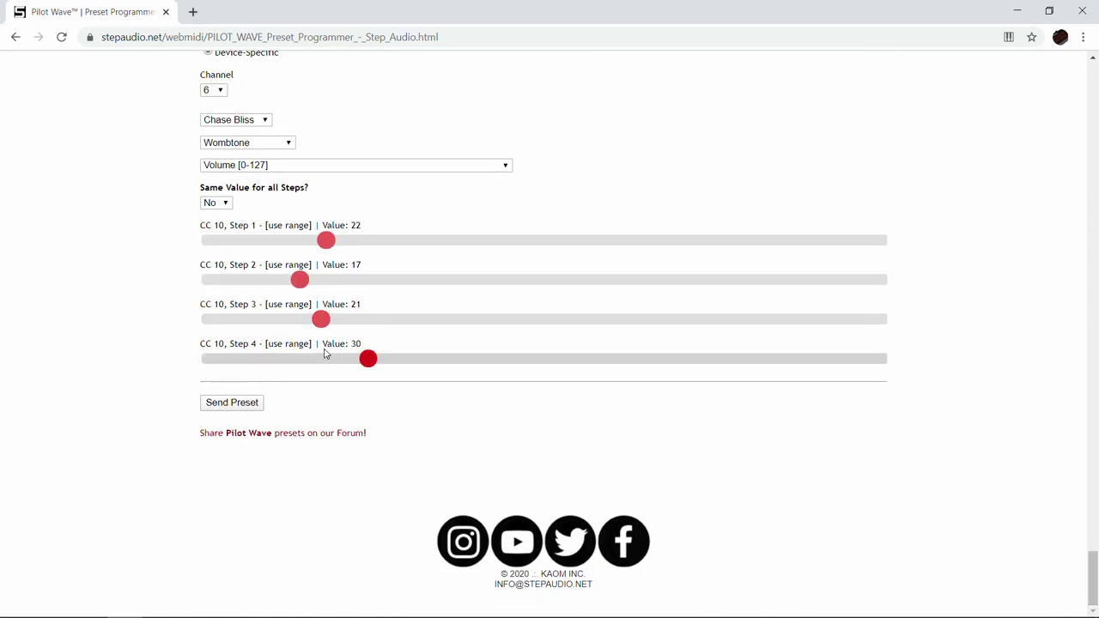
{"action": "left_click", "coordinate": [242, 408]}
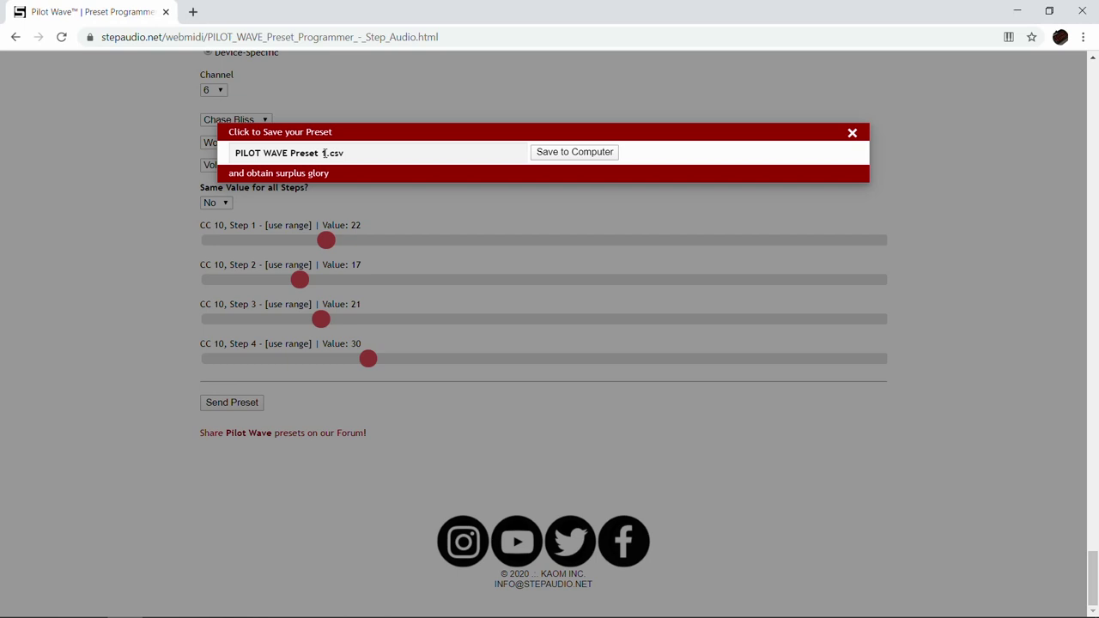
{"action": "left_click", "coordinate": [853, 134]}
Step: Change the Sequence Type to Rebound | Saw Up and set the Sequence Measures to 1
{"action": "scroll", "coordinate": [304, 238], "scroll_direction": "up", "scroll_amount": 15}
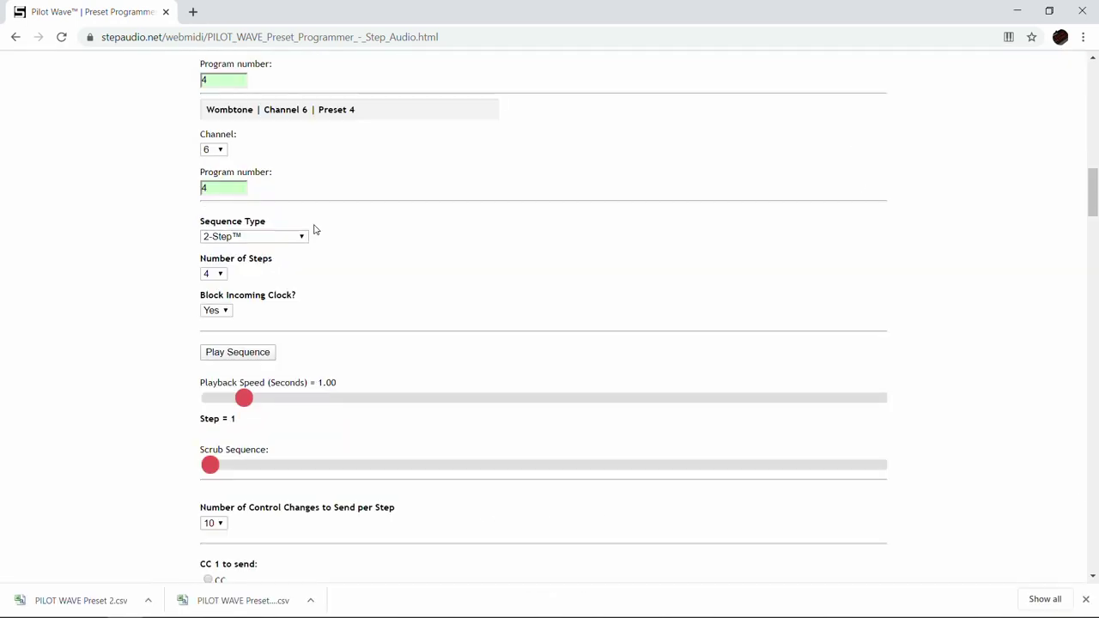
{"action": "left_click", "coordinate": [304, 238]}
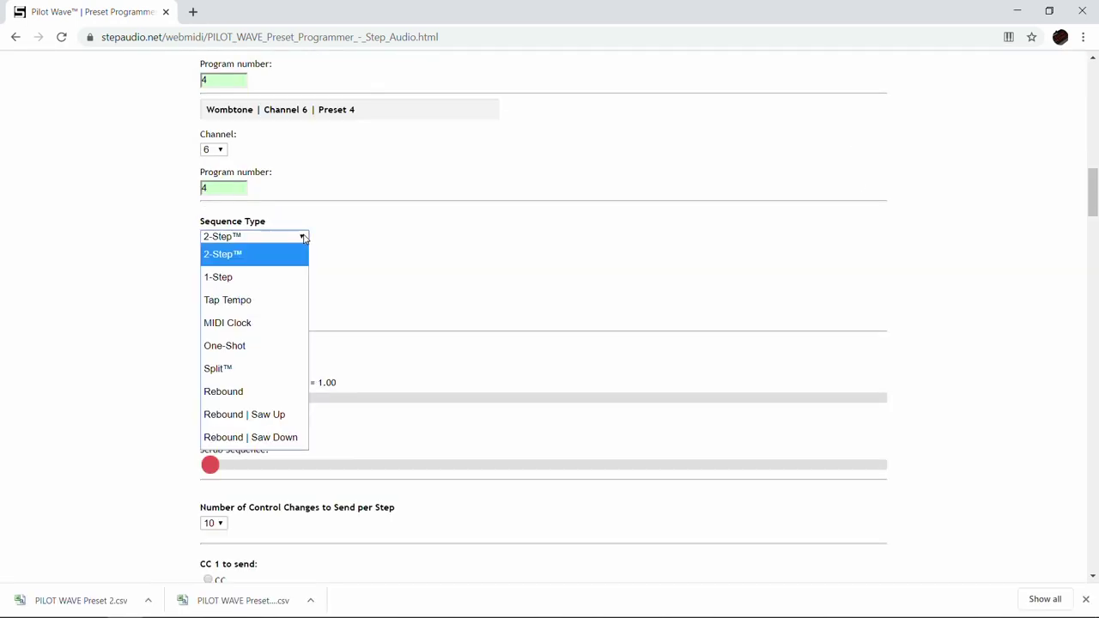
{"action": "key", "text": "Down"}
{"action": "key", "text": "Down"}
{"action": "key", "text": "Down"}
{"action": "key", "text": "Down"}
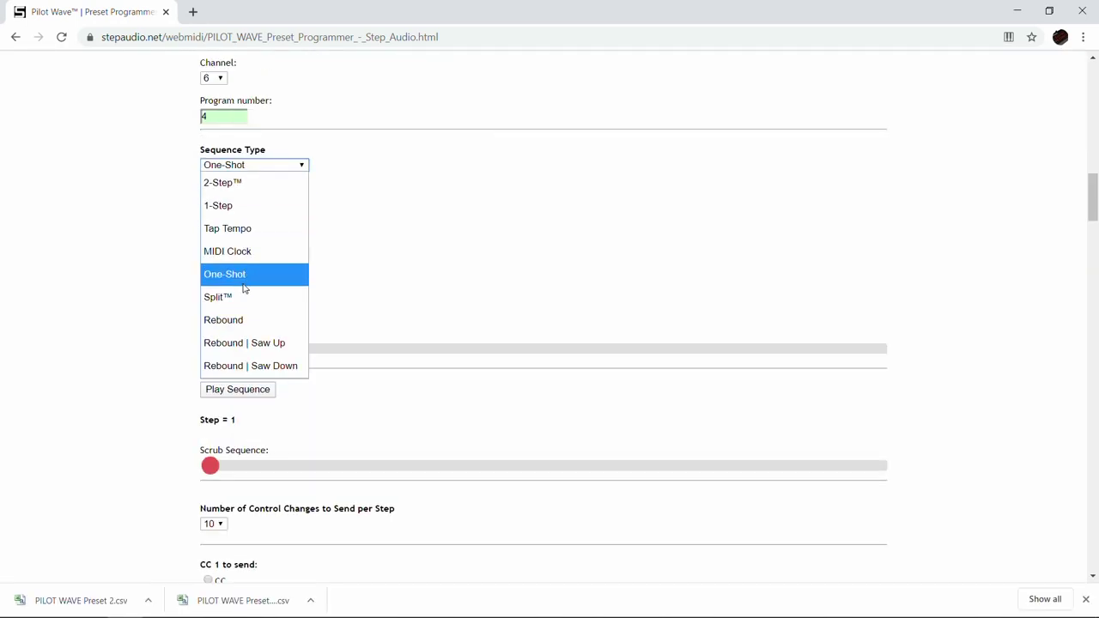
{"action": "left_click", "coordinate": [273, 349]}
{"action": "left_click", "coordinate": [213, 239]}
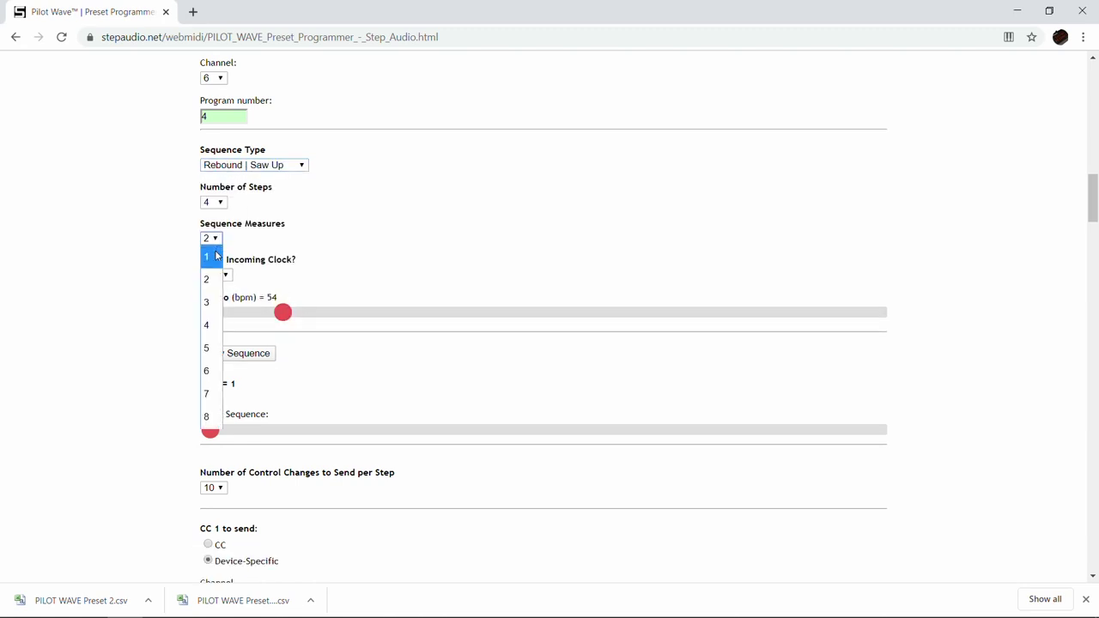
{"action": "left_click", "coordinate": [211, 256]}
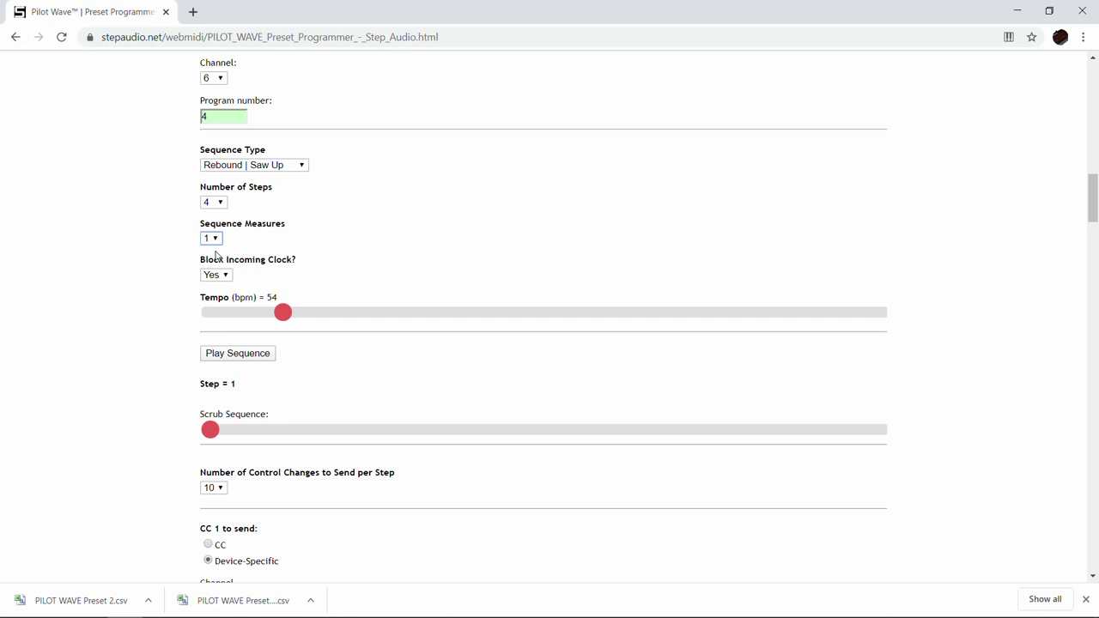
Step: Send the Rebound | Saw Up version of the preset to the Pilot Wave
{"action": "scroll", "coordinate": [216, 255], "scroll_direction": "up", "scroll_amount": 6}
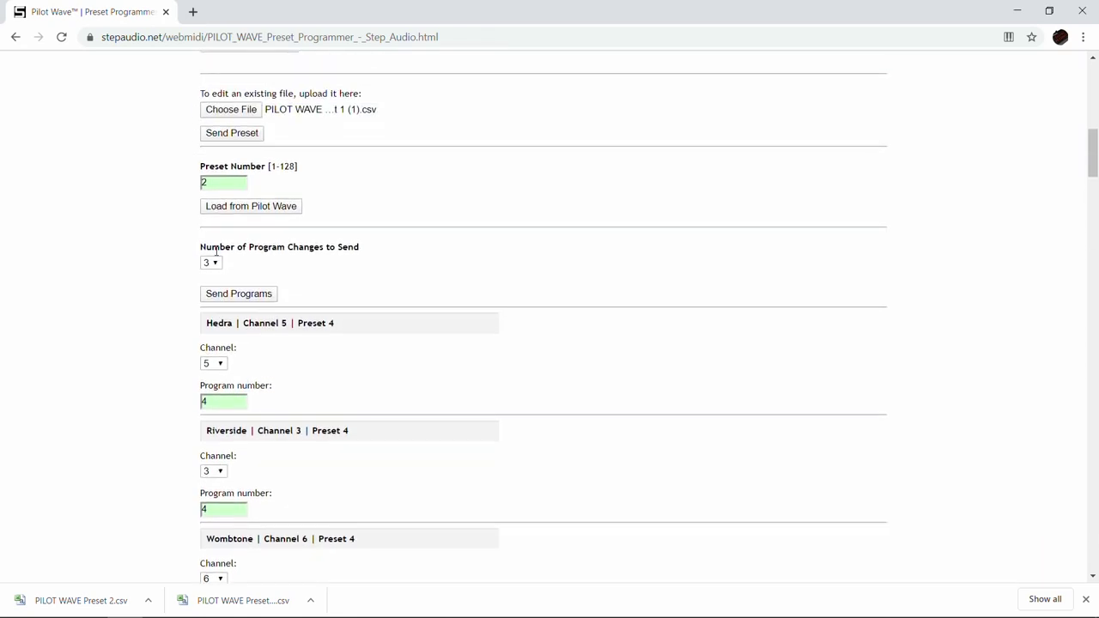
{"action": "scroll", "coordinate": [216, 251], "scroll_direction": "up", "scroll_amount": 1}
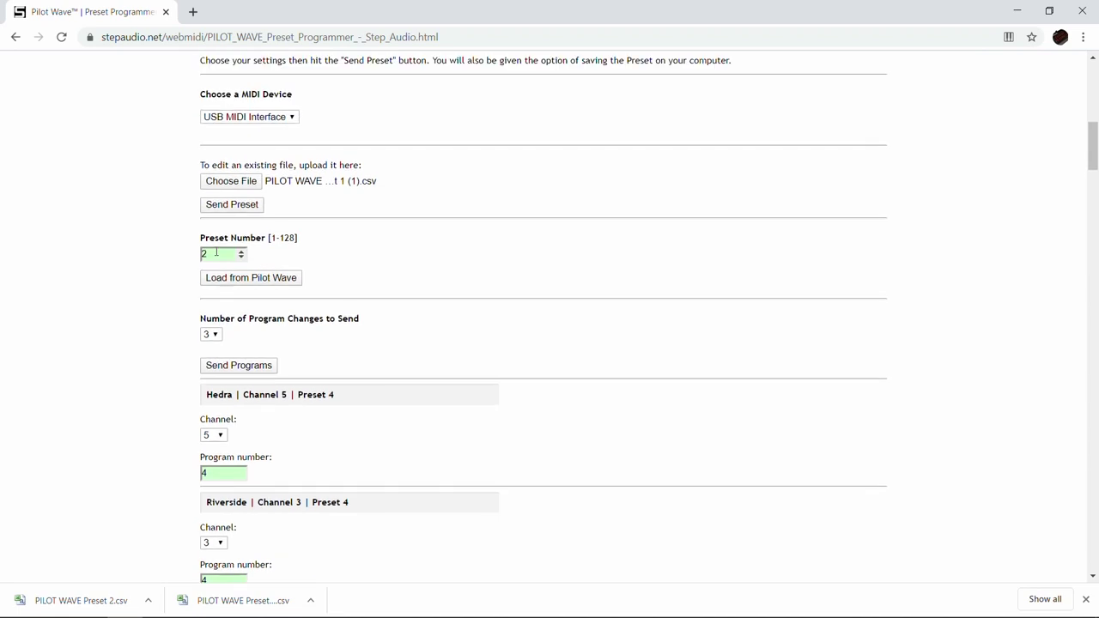
{"action": "left_click", "coordinate": [220, 206]}
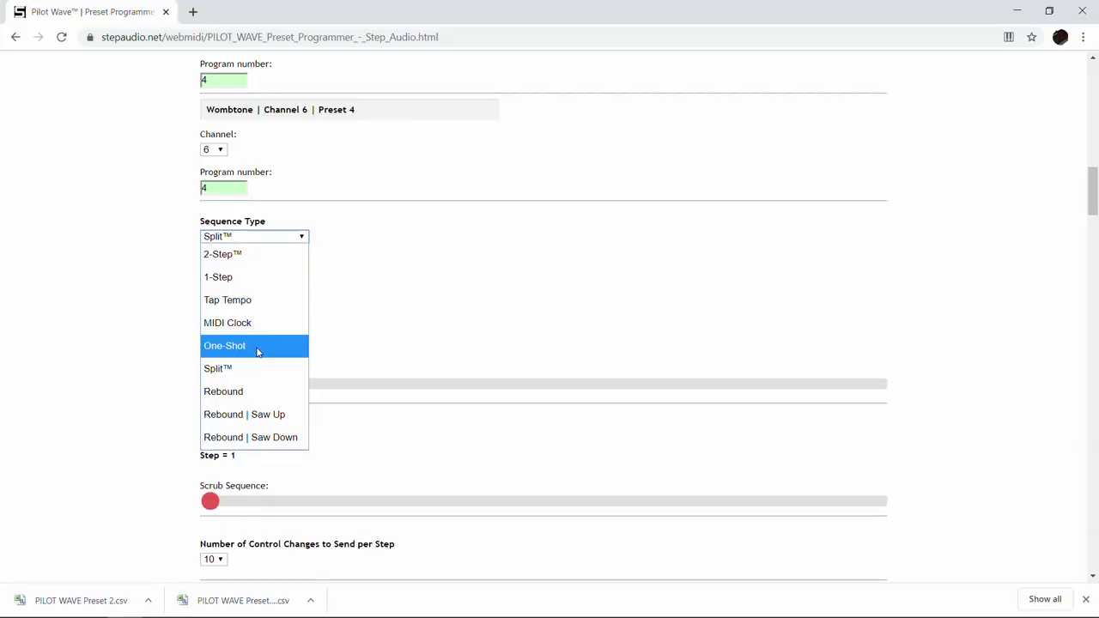
Step: Change the Sequence Type to One-Shot and send the preset to the Pilot Wave
{"action": "left_click", "coordinate": [258, 346]}
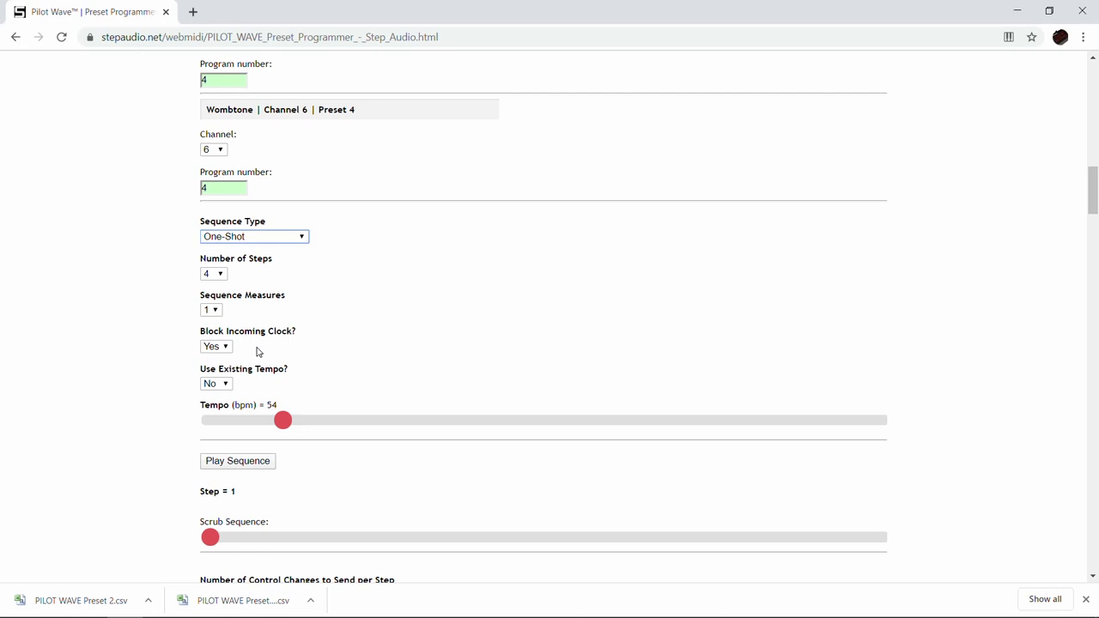
{"action": "scroll", "coordinate": [257, 351], "scroll_direction": "up", "scroll_amount": 10}
{"action": "left_click", "coordinate": [244, 280]}
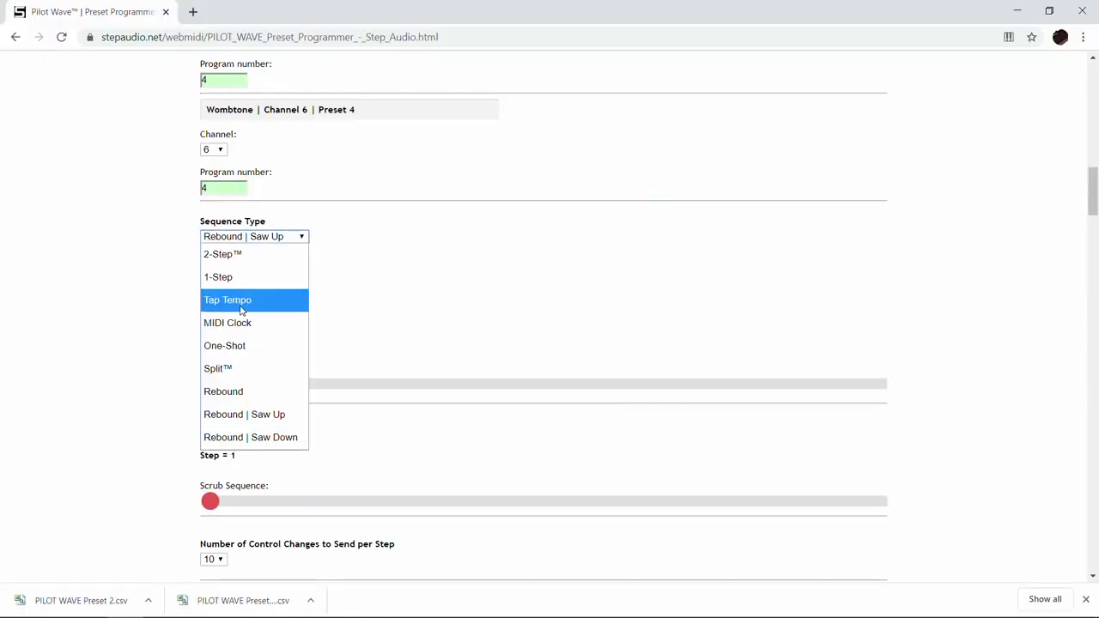
Step: Change the Sequence Type to Split and send the preset to the Pilot Wave
{"action": "left_click", "coordinate": [230, 369]}
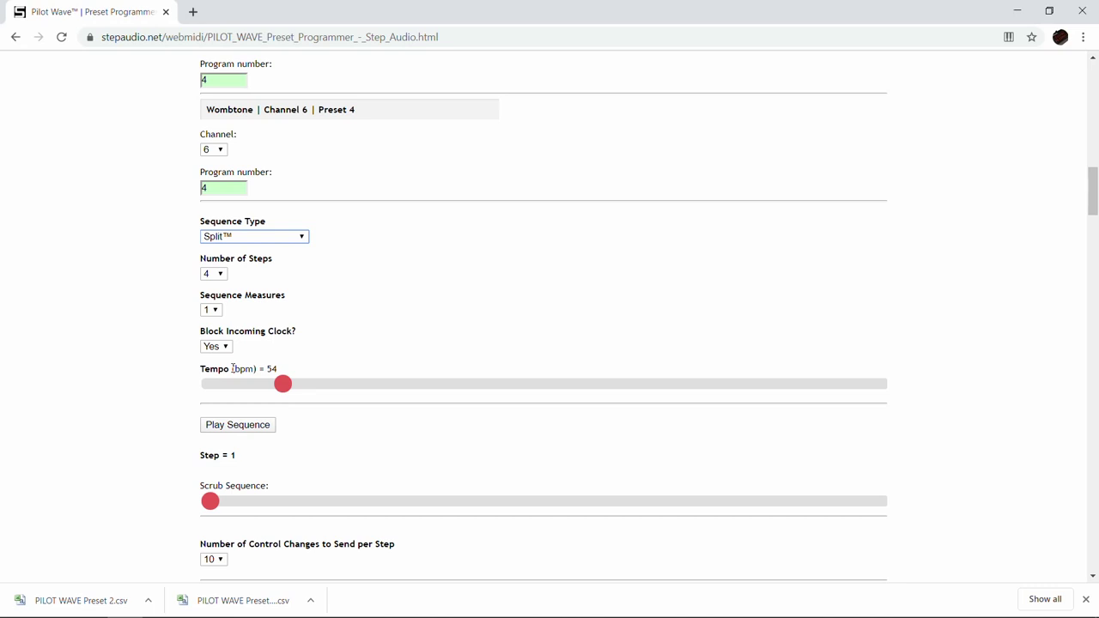
{"action": "scroll", "coordinate": [233, 371], "scroll_direction": "up", "scroll_amount": 6}
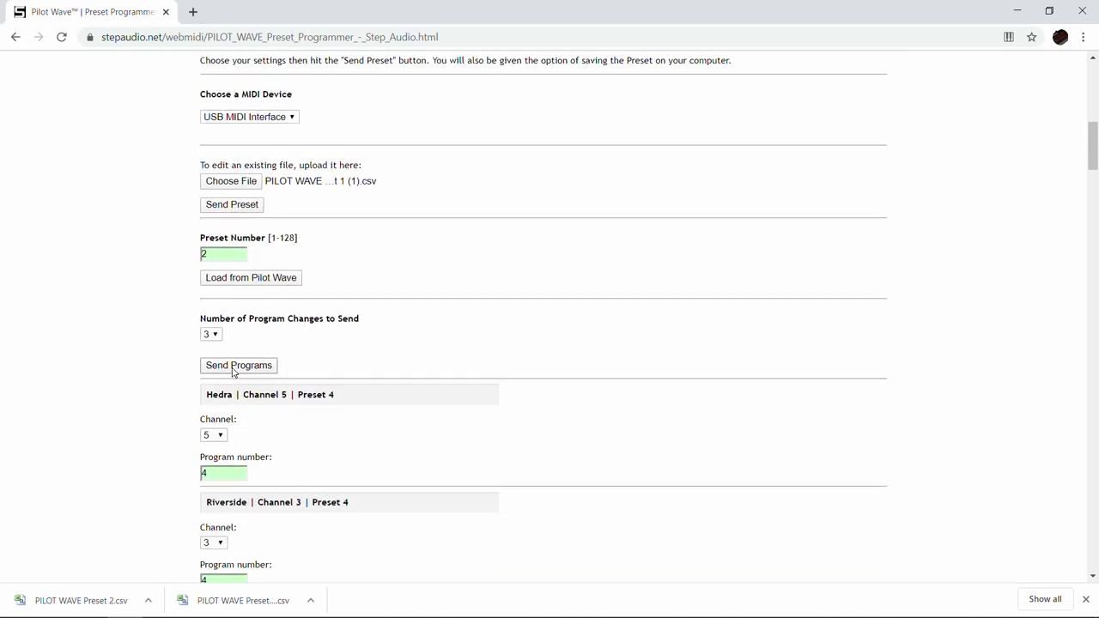
{"action": "left_click", "coordinate": [240, 205]}
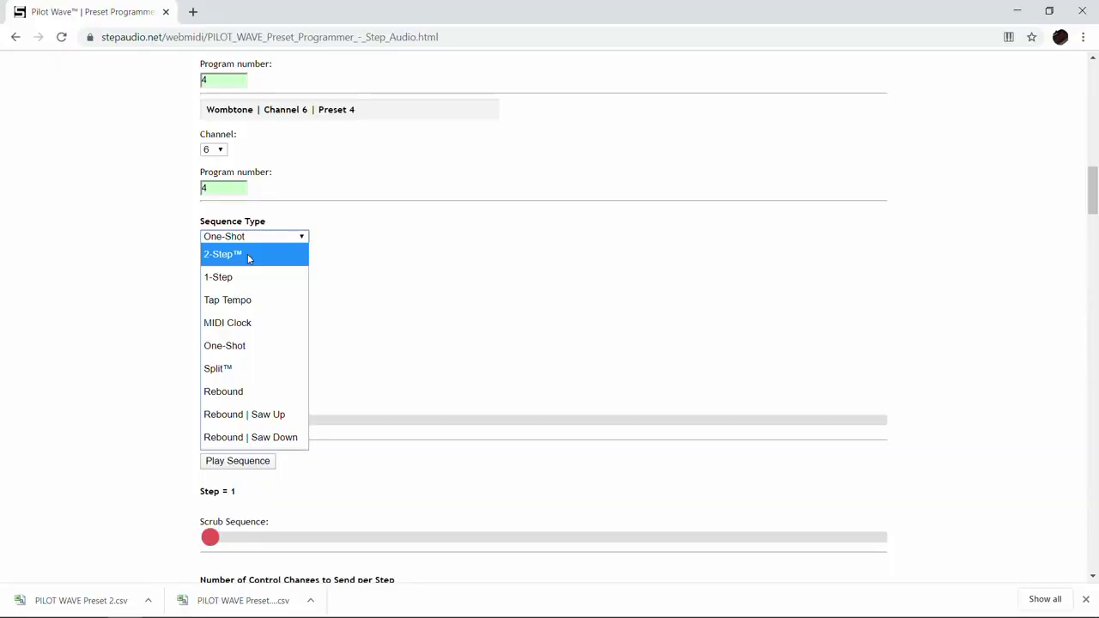
Step: Change the Sequence Type to 2-Step and send the preset to the Pilot Wave
{"action": "left_click", "coordinate": [248, 255]}
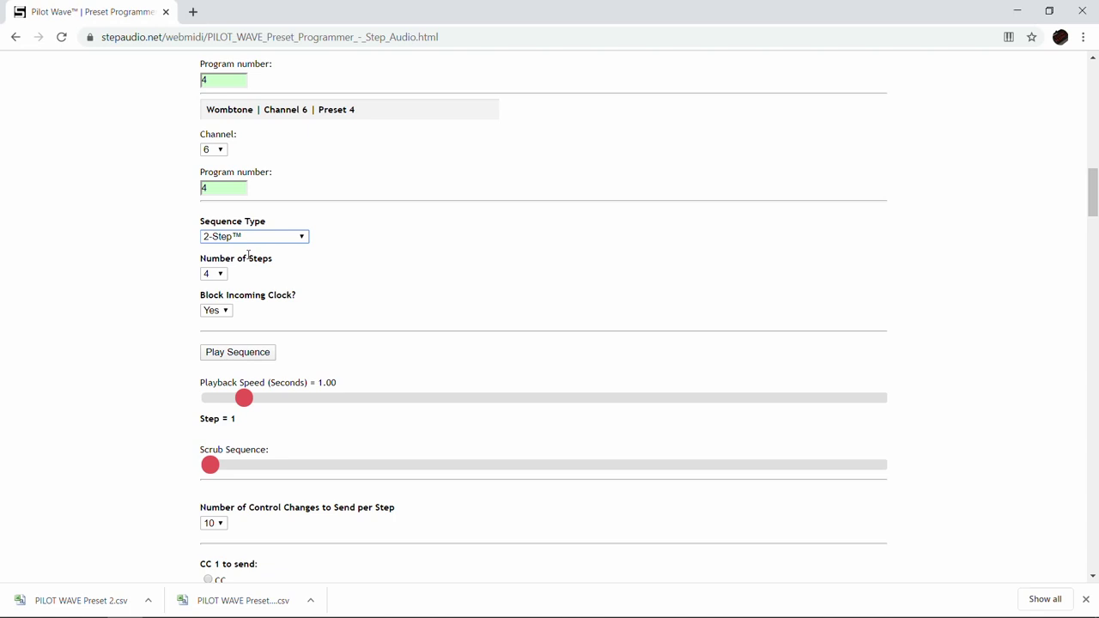
{"action": "scroll", "coordinate": [248, 255], "scroll_direction": "up", "scroll_amount": 6}
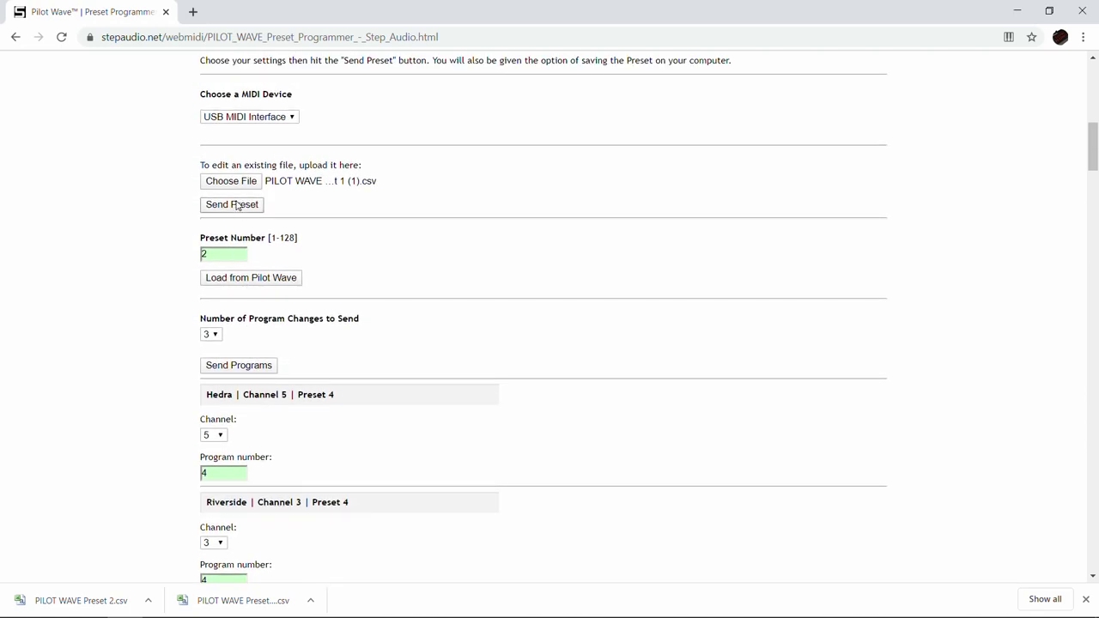
{"action": "left_click", "coordinate": [233, 204]}
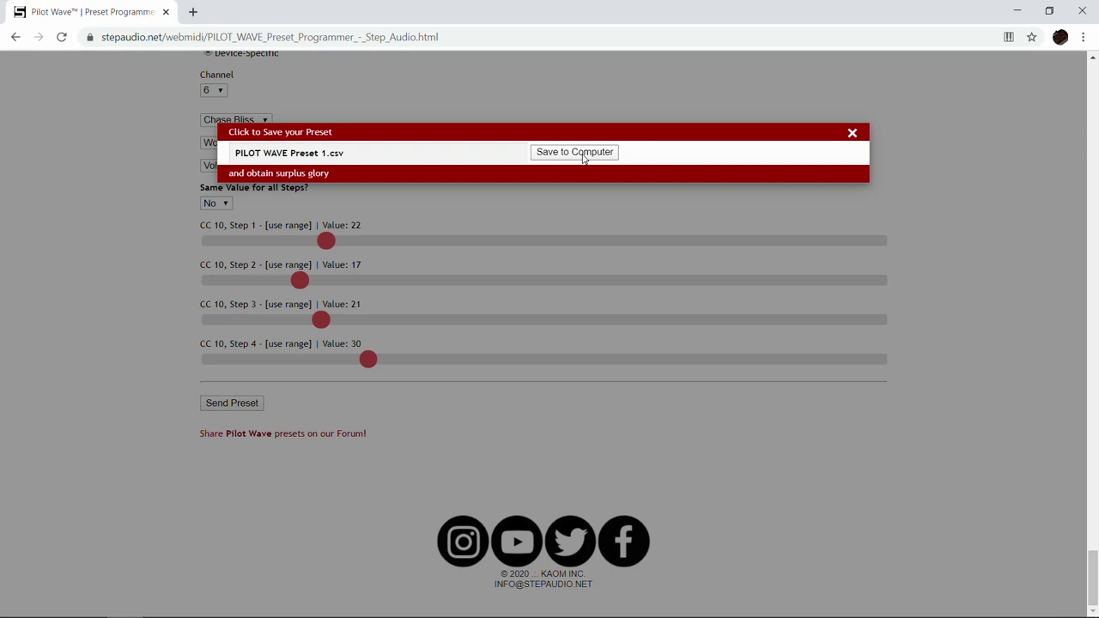
Step: Save the sent preset to the computer and upload PILOT WAVE Preset 1 (1).csv from the Downloads folder for editing
{"action": "left_click", "coordinate": [575, 152]}
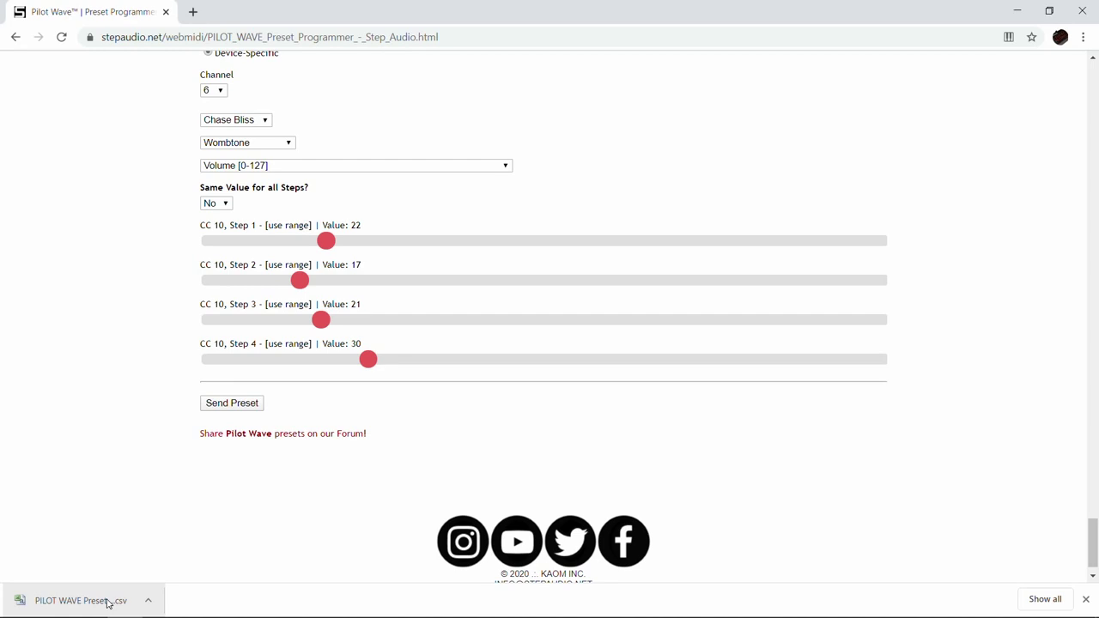
{"action": "scroll", "coordinate": [221, 179], "scroll_direction": "up", "scroll_amount": 15}
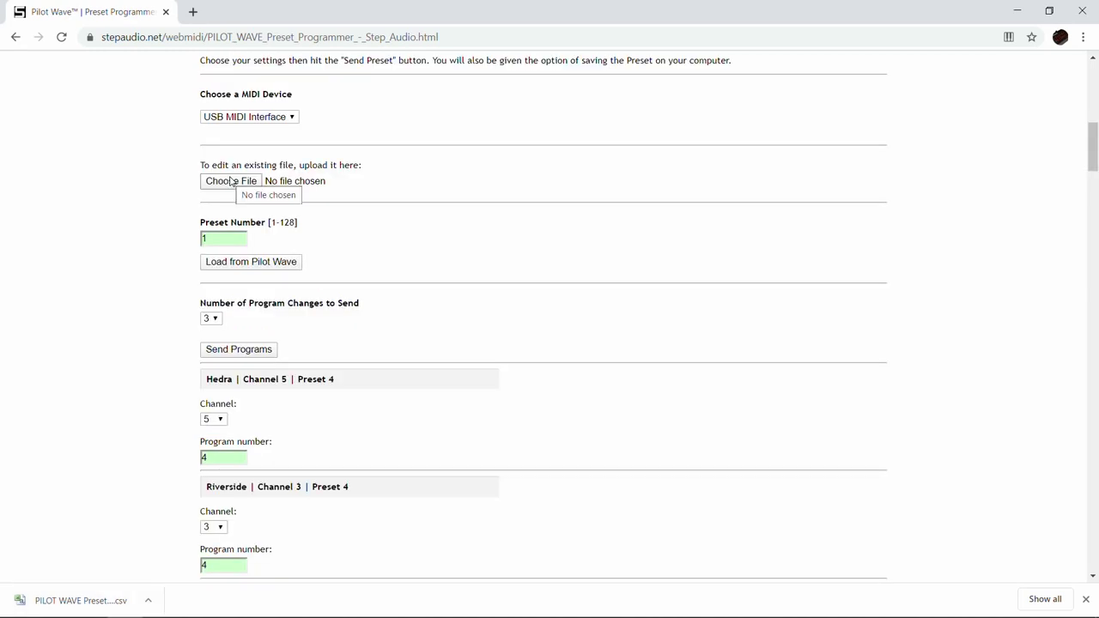
{"action": "left_click", "coordinate": [232, 181]}
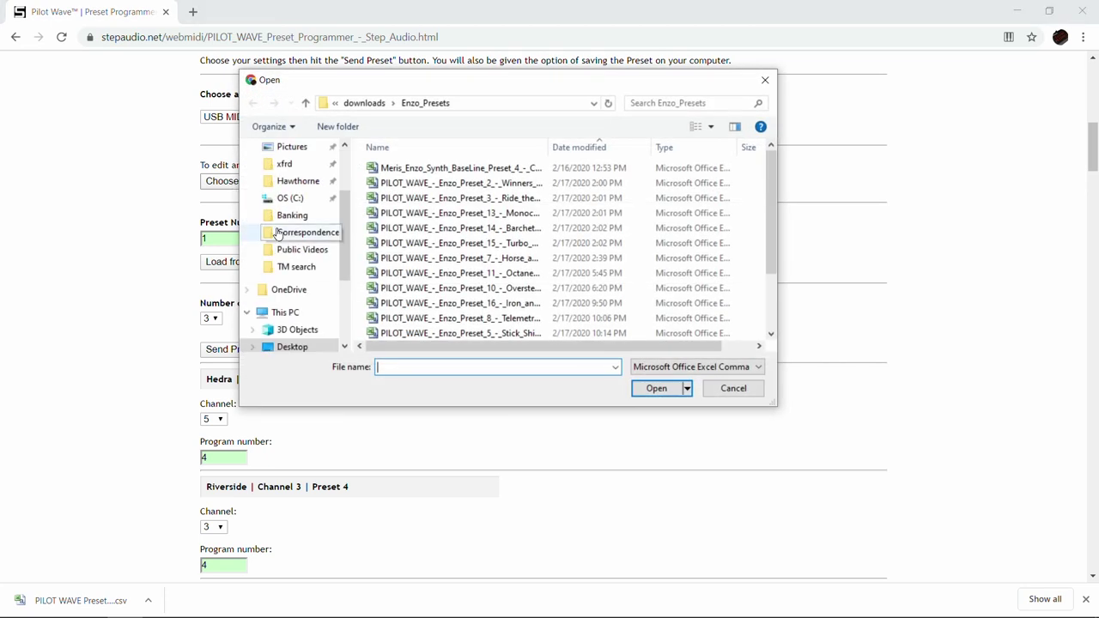
{"action": "scroll", "coordinate": [278, 233], "scroll_direction": "down", "scroll_amount": 1}
{"action": "left_click", "coordinate": [298, 329]}
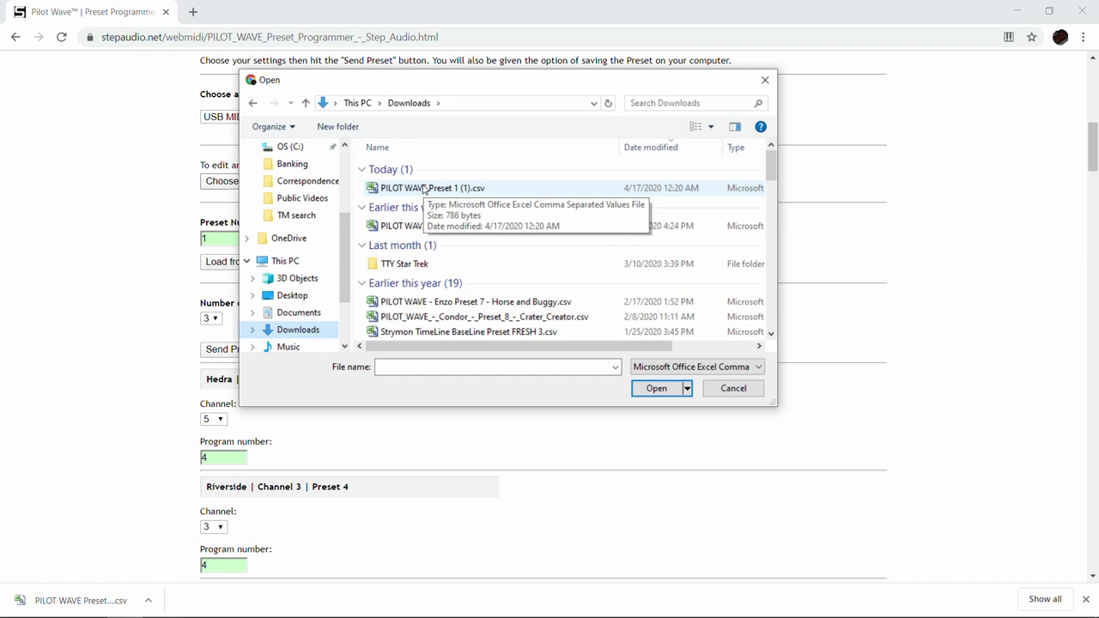
{"action": "left_click", "coordinate": [424, 189]}
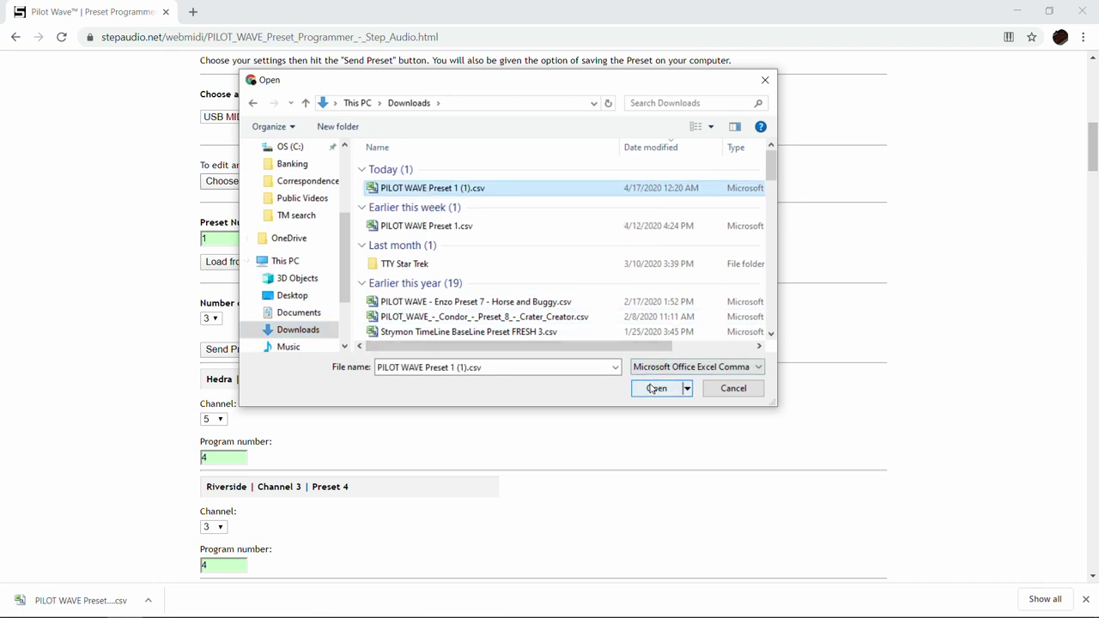
{"action": "left_click", "coordinate": [687, 389]}
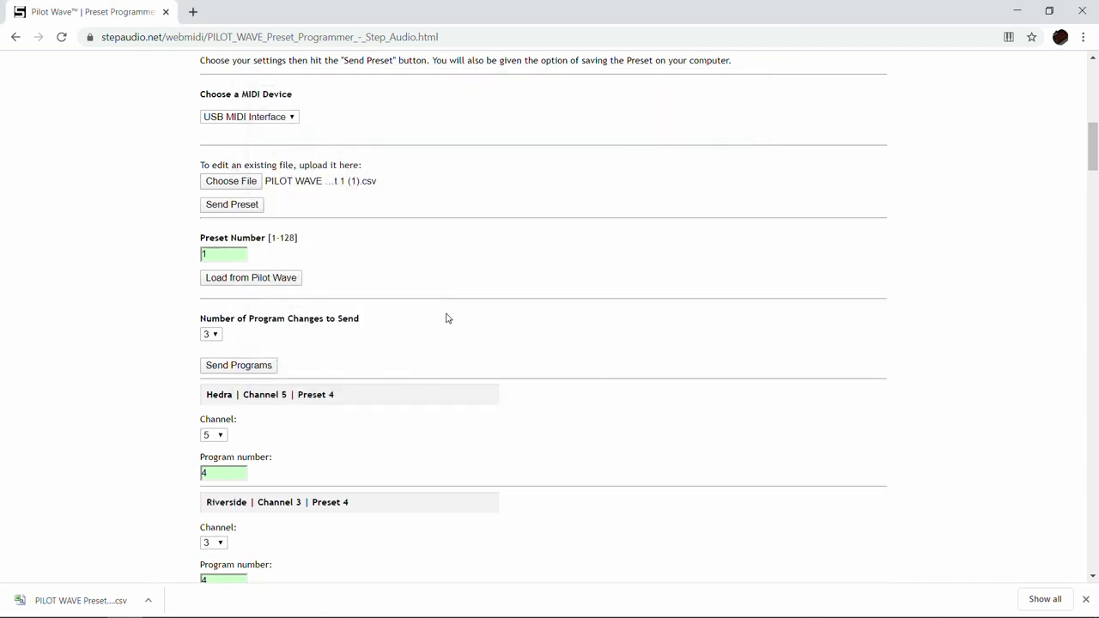
Step: Set the Preset Number to 2 and send the uploaded preset to the Pilot Wave
{"action": "left_click", "coordinate": [242, 251]}
{"action": "left_click", "coordinate": [239, 208]}
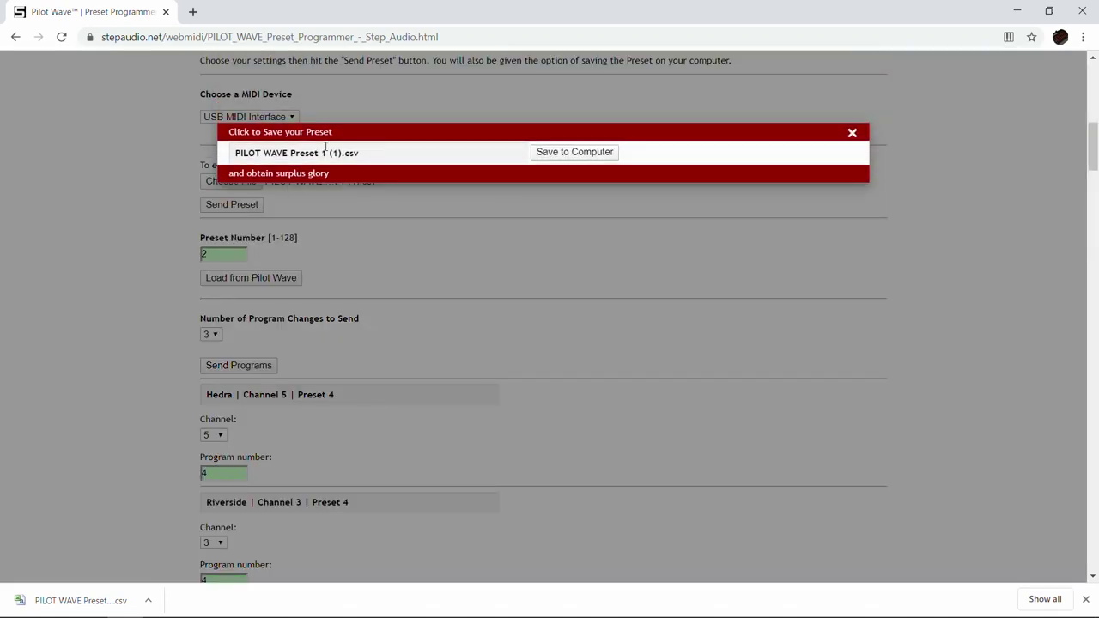
Step: Rename the preset file to PILOT WAVE Preset 2.csv and save it to the computer
{"action": "left_click_drag", "start_coordinate": [321, 153], "coordinate": [409, 154]}
{"action": "type", "text": "2"}
{"action": "left_click", "coordinate": [579, 152]}
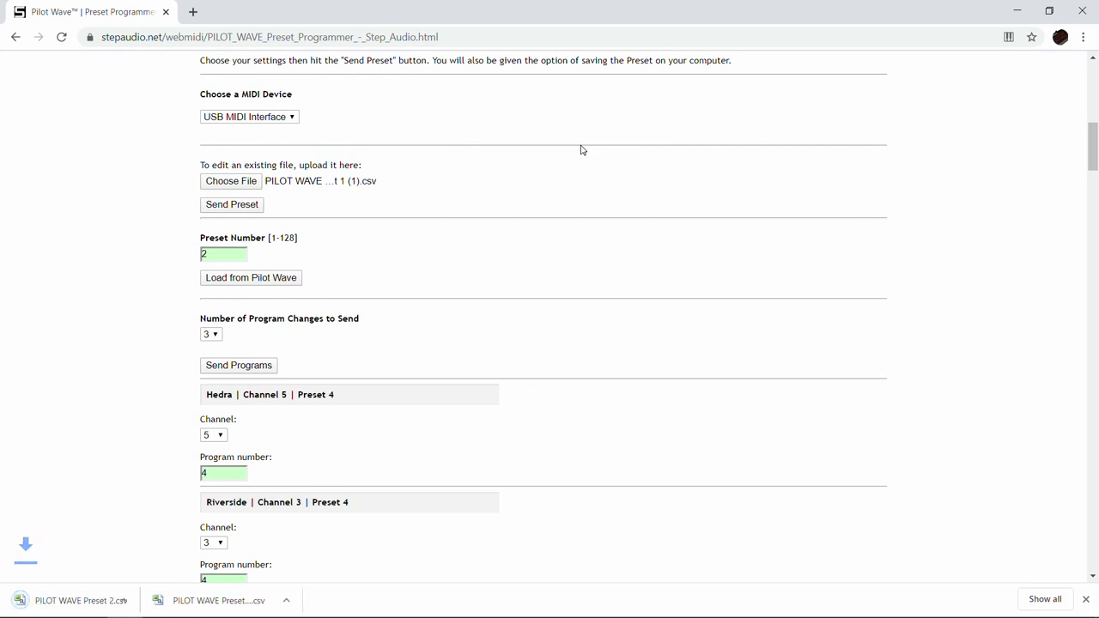
{"action": "scroll", "coordinate": [367, 294], "scroll_direction": "down", "scroll_amount": 2}
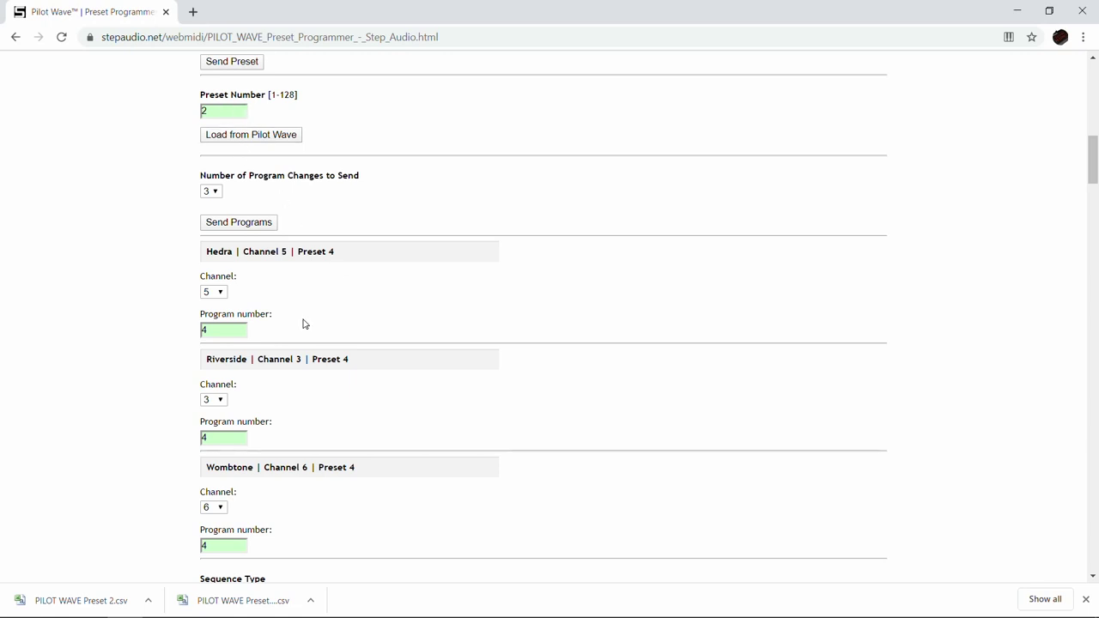
{"action": "scroll", "coordinate": [303, 324], "scroll_direction": "up", "scroll_amount": 1}
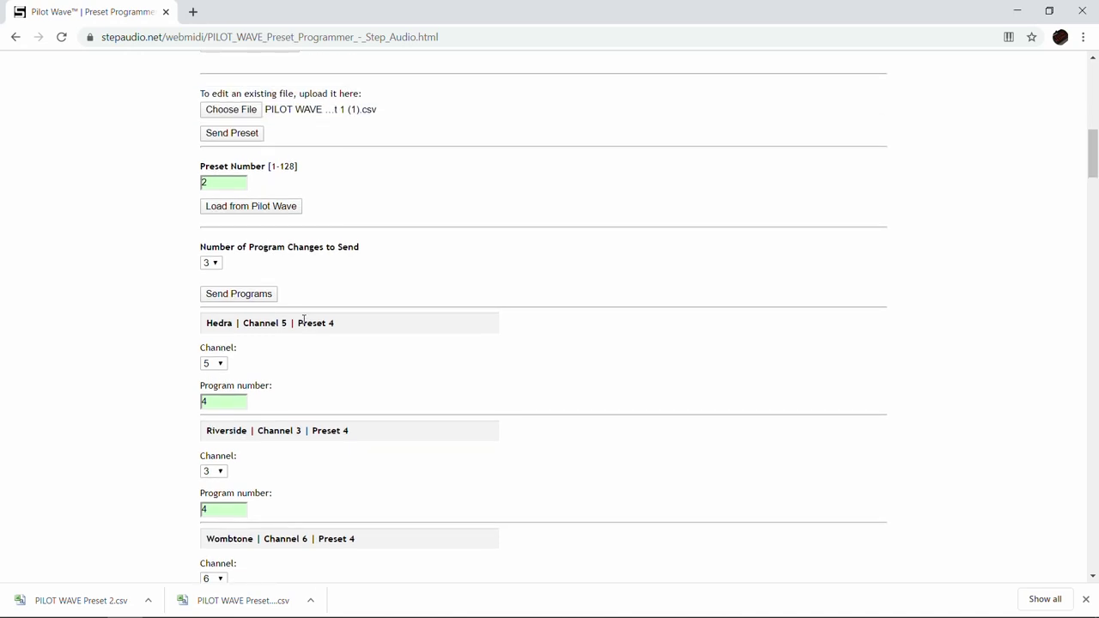
{"action": "scroll", "coordinate": [851, 132], "scroll_direction": "up", "scroll_amount": 1}
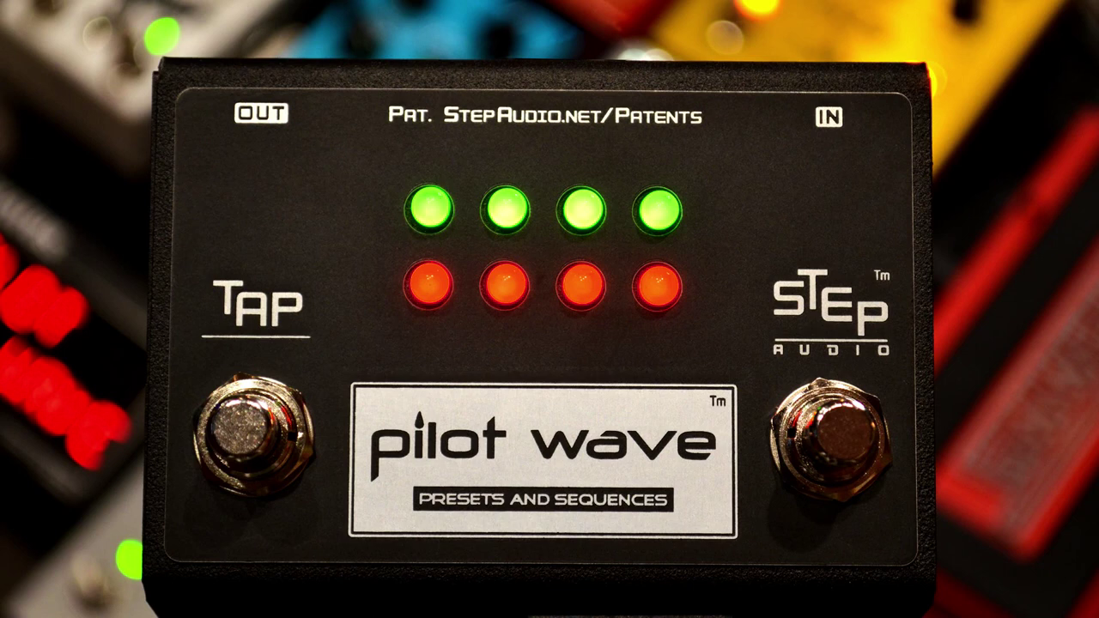